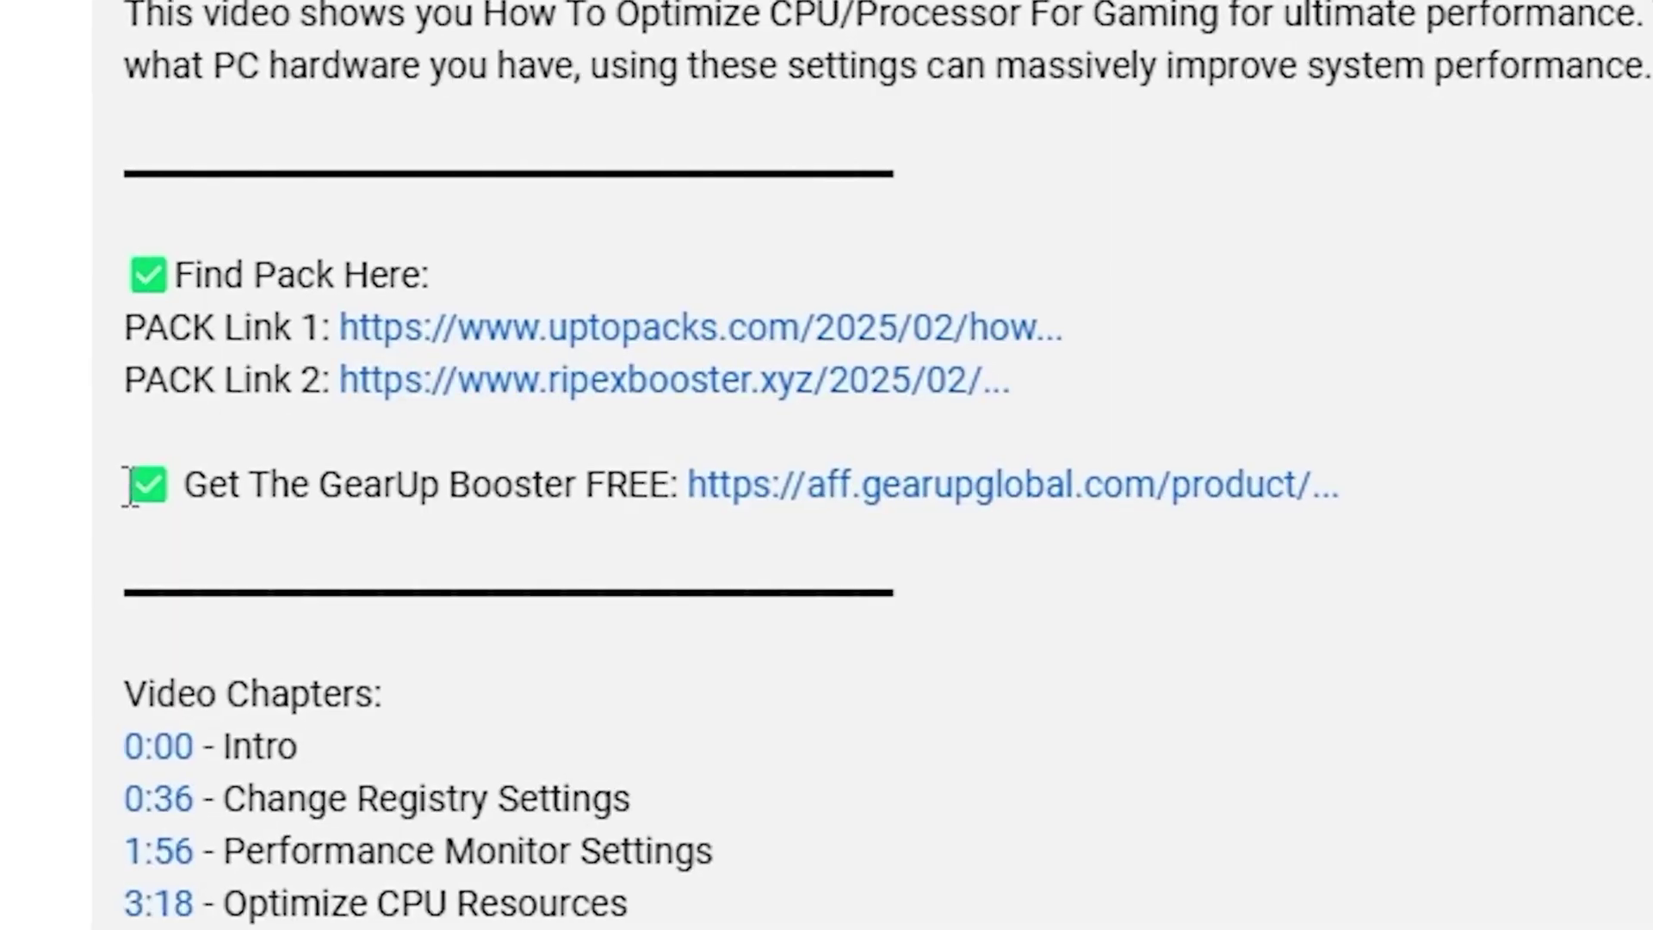
pyautogui.moveTo(141, 484); pyautogui.dragTo(1316, 501)
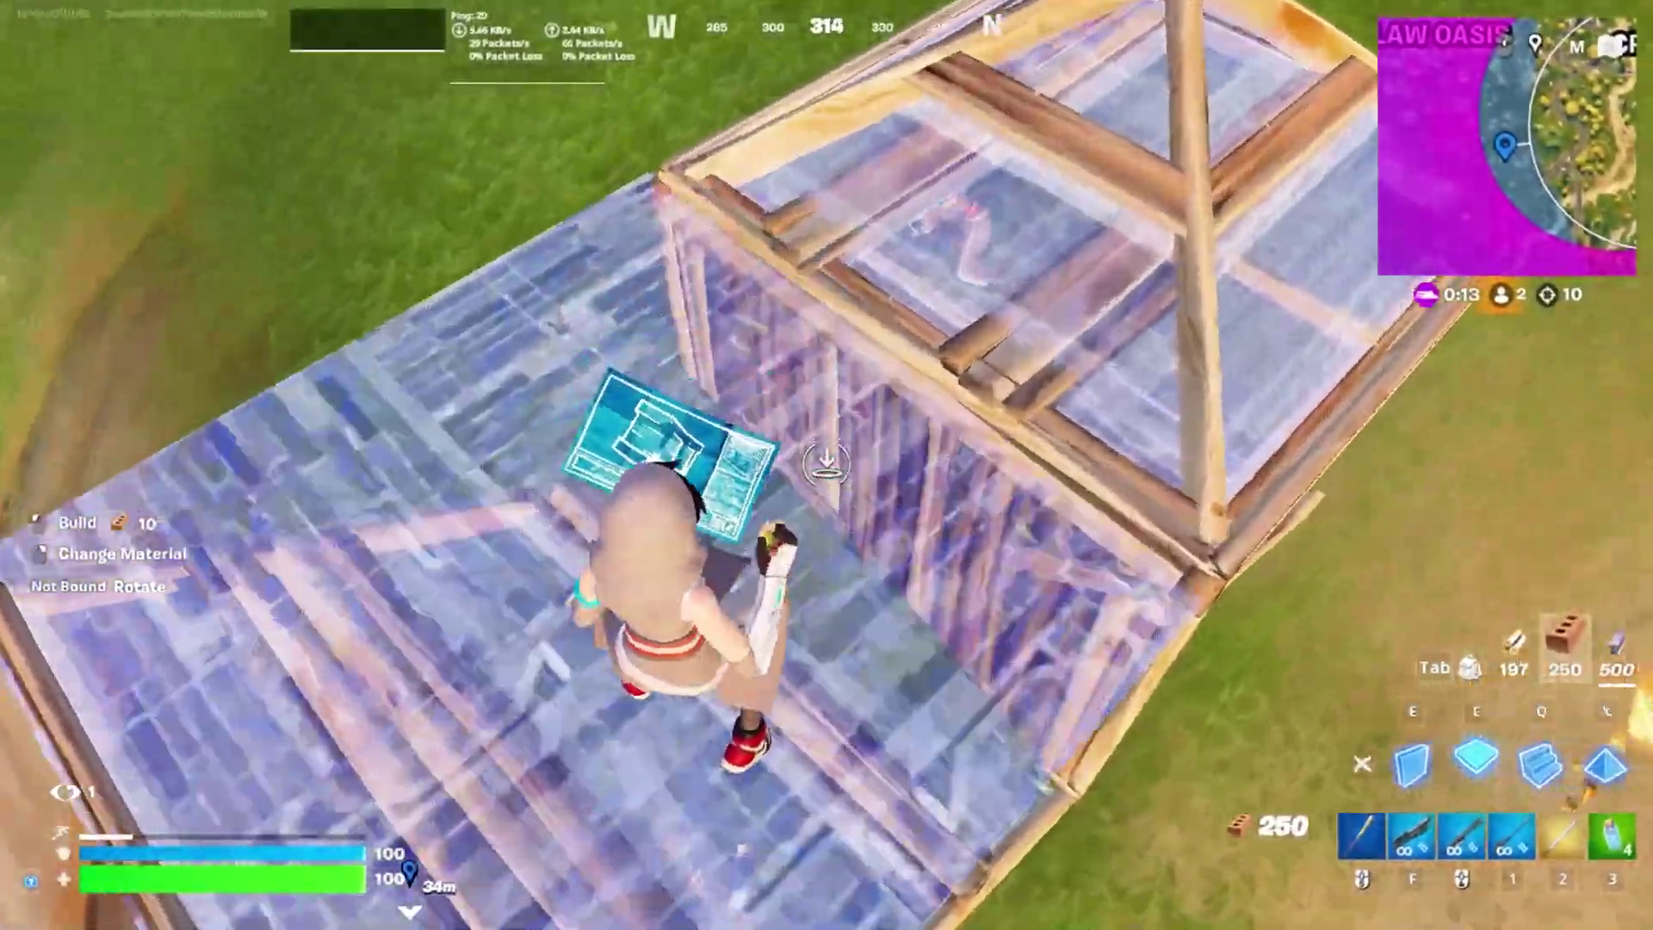
pyautogui.press('f')
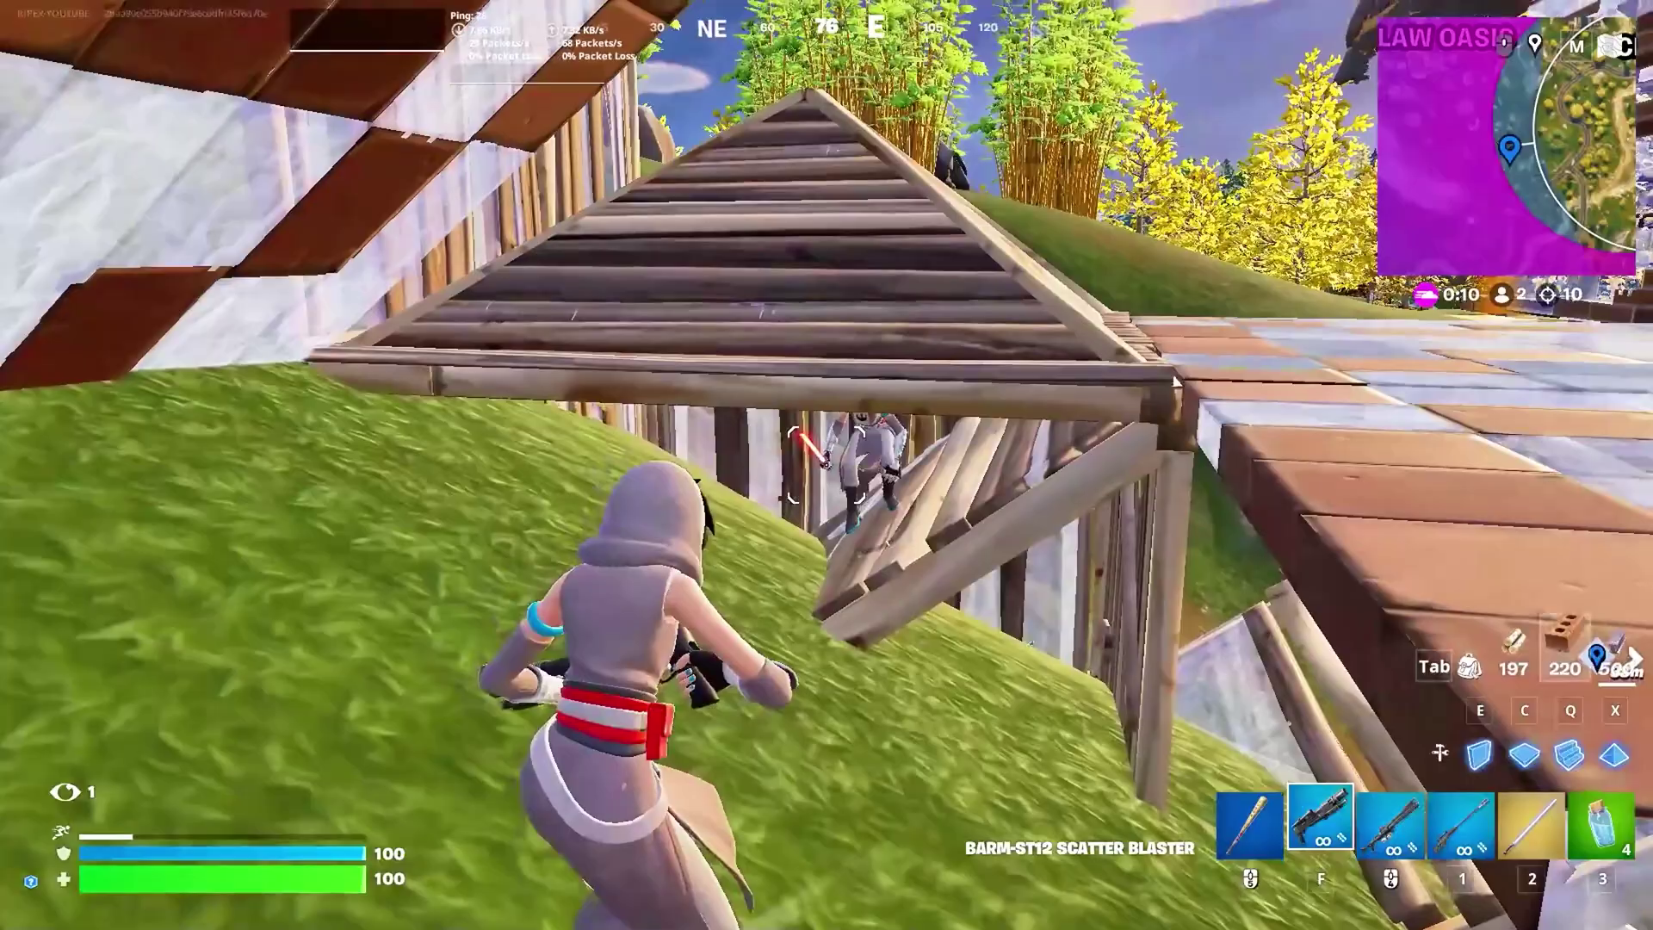
pyautogui.press('c')
pyautogui.click(826, 465)
pyautogui.press('f')
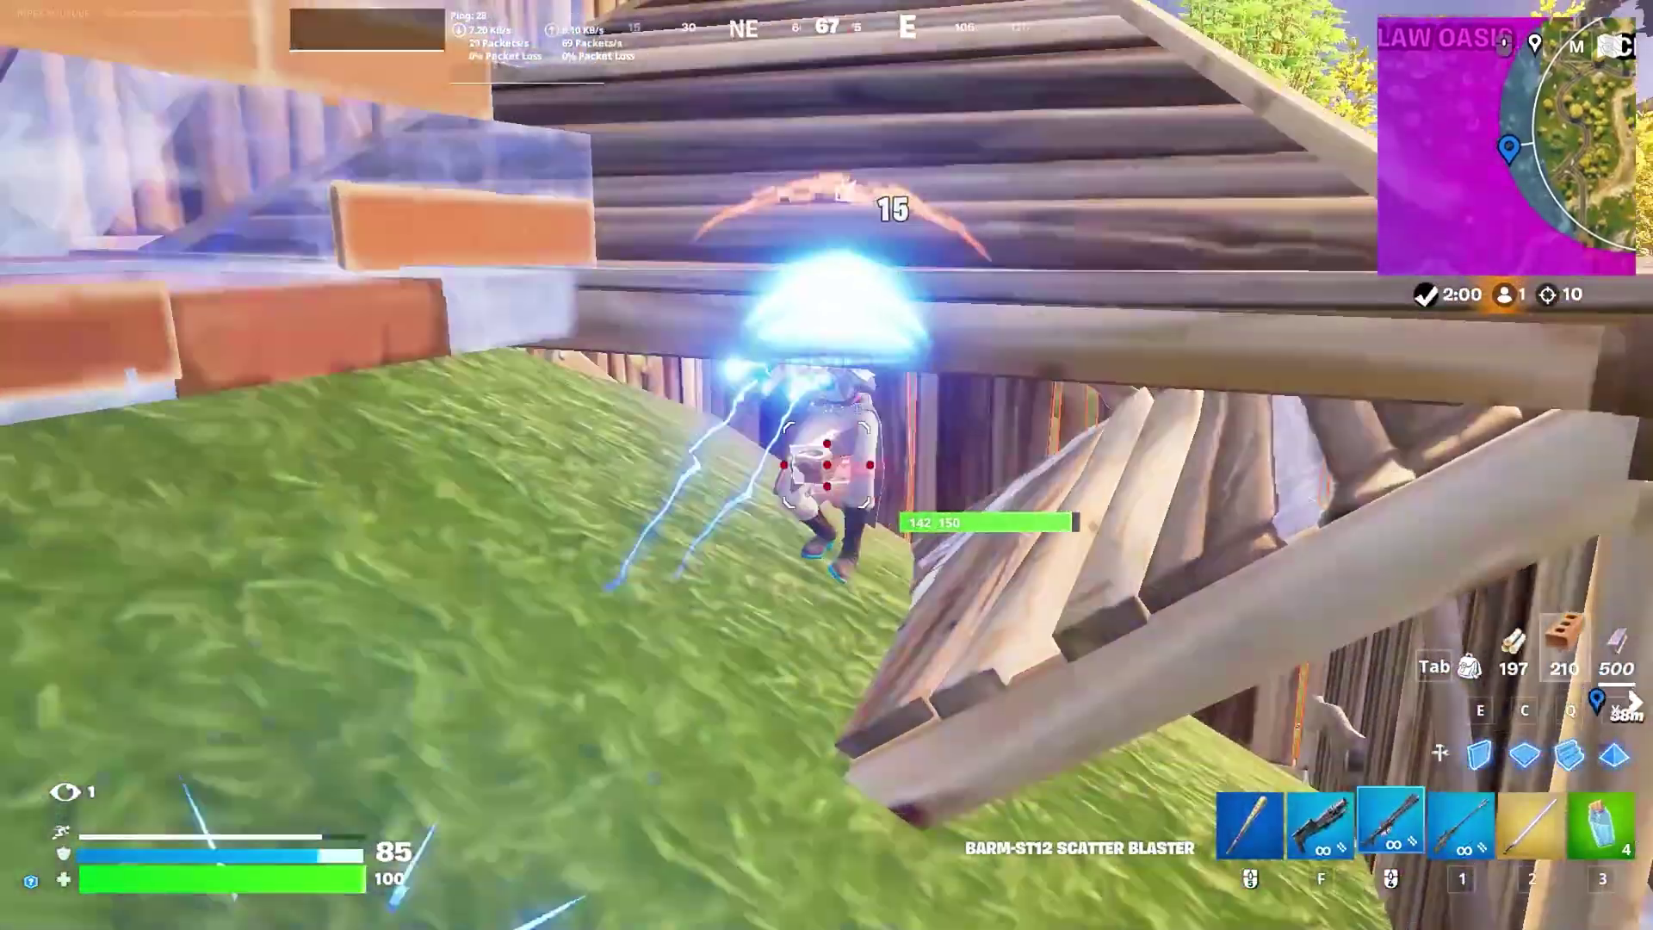
pyautogui.click(827, 465)
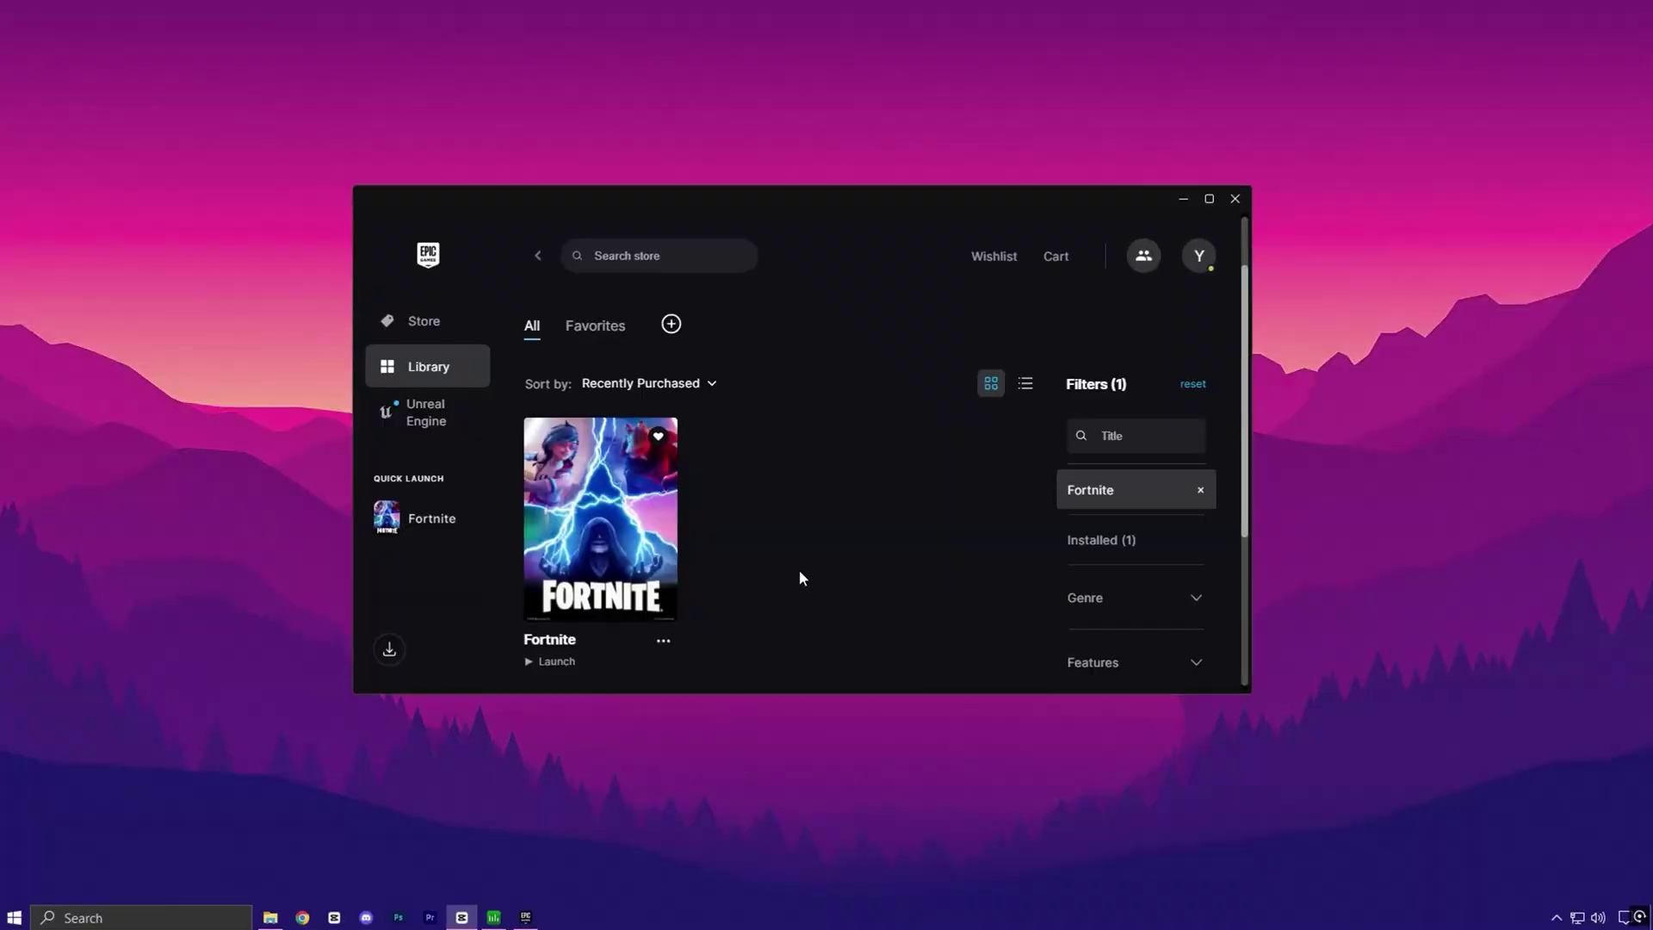
# Open Fortnite's installation options in the Epic Games library and review the High Resolution Textures and Save the World components
pyautogui.click(659, 656)
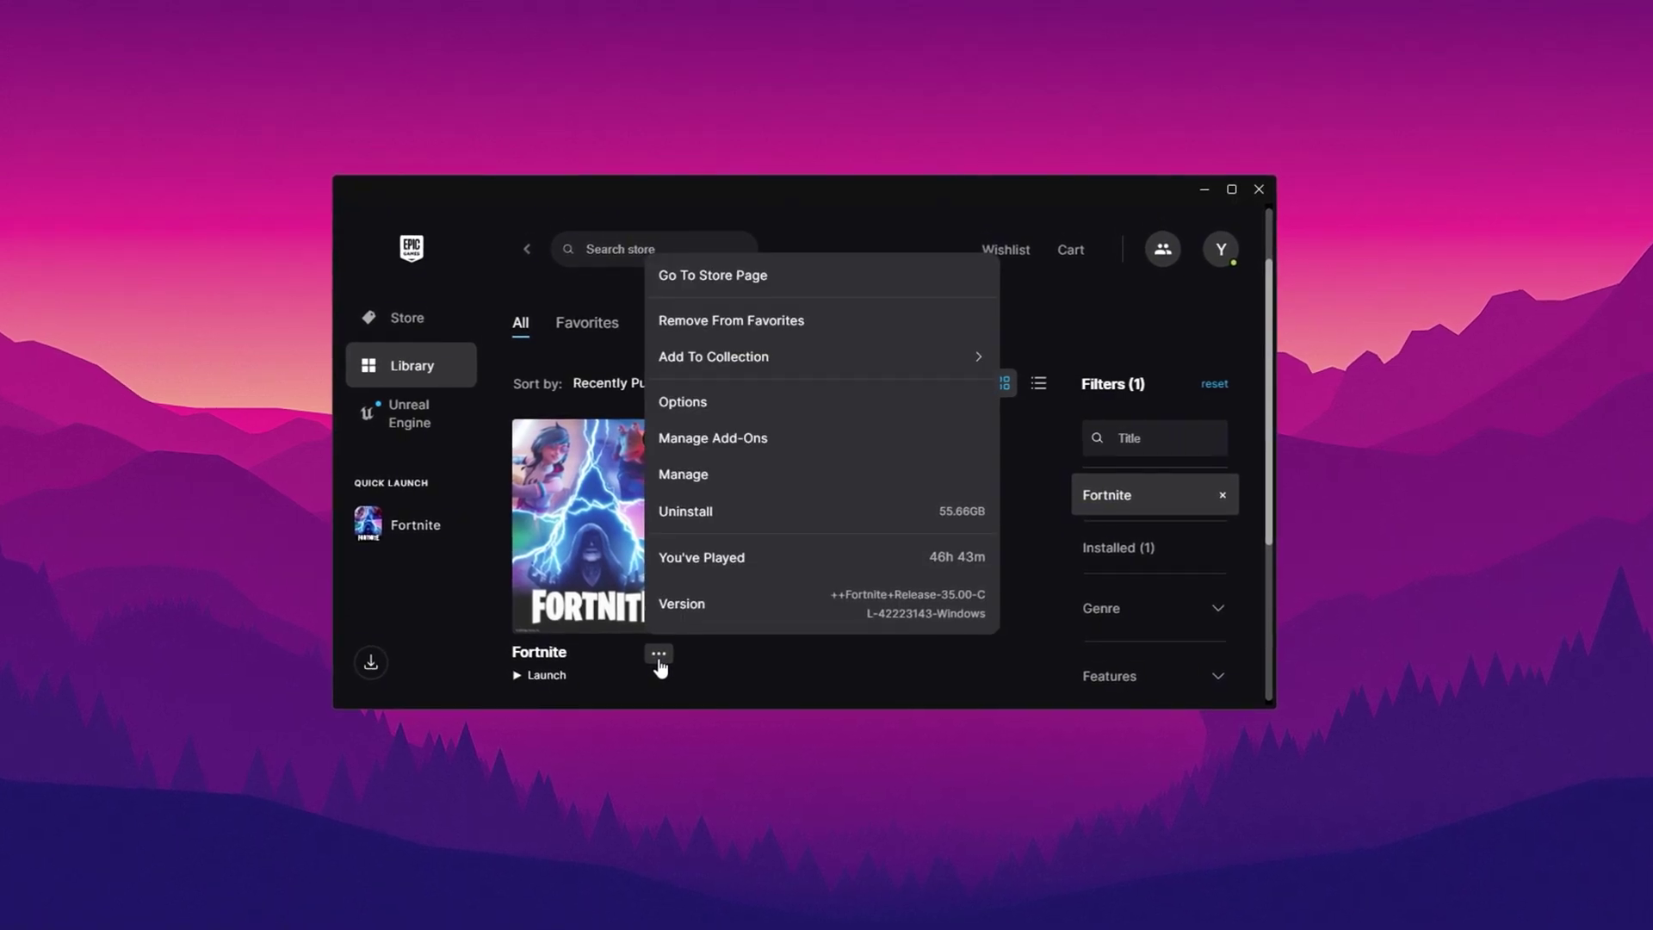
pyautogui.click(694, 403)
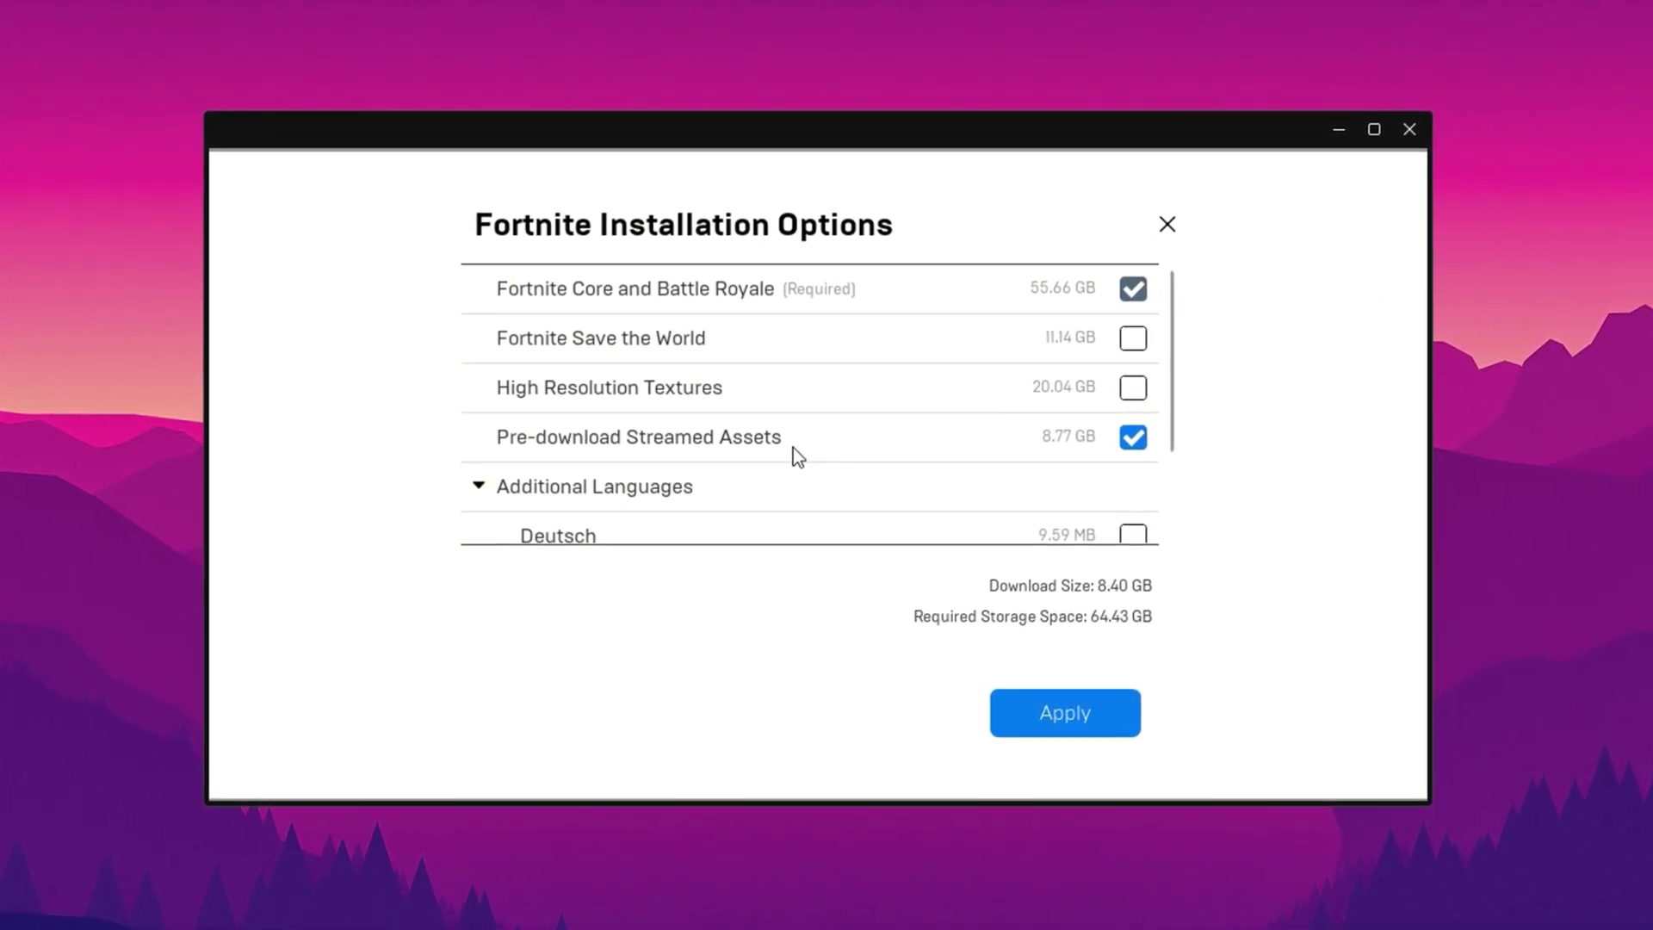
pyautogui.moveTo(611, 390)
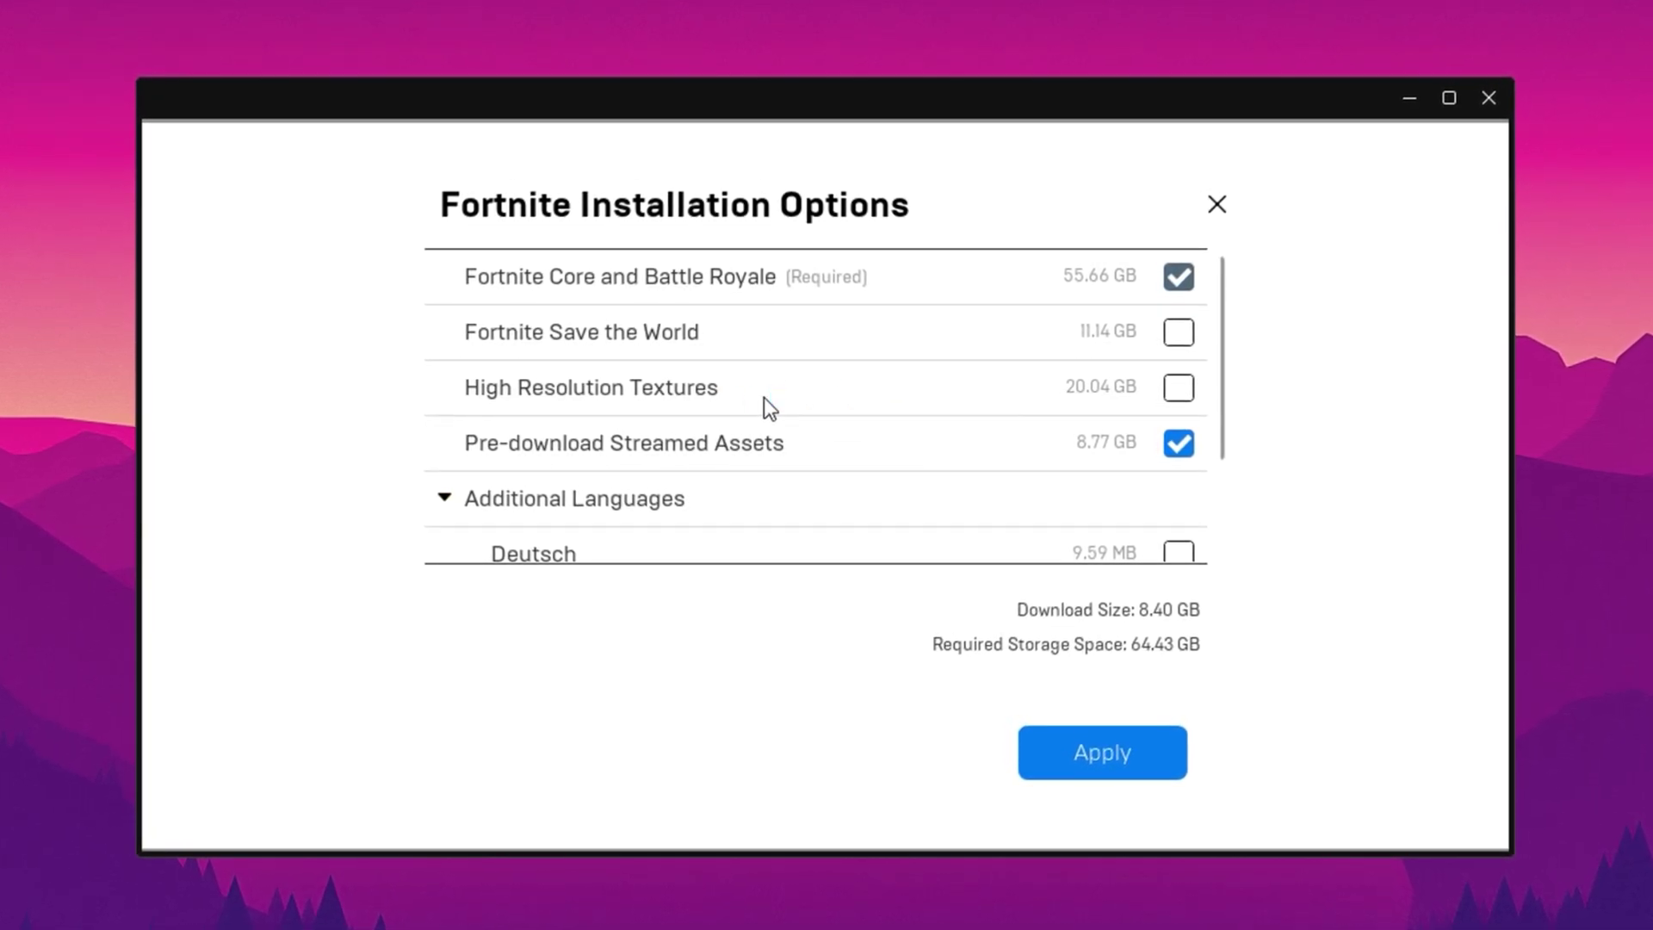
pyautogui.moveTo(604, 334)
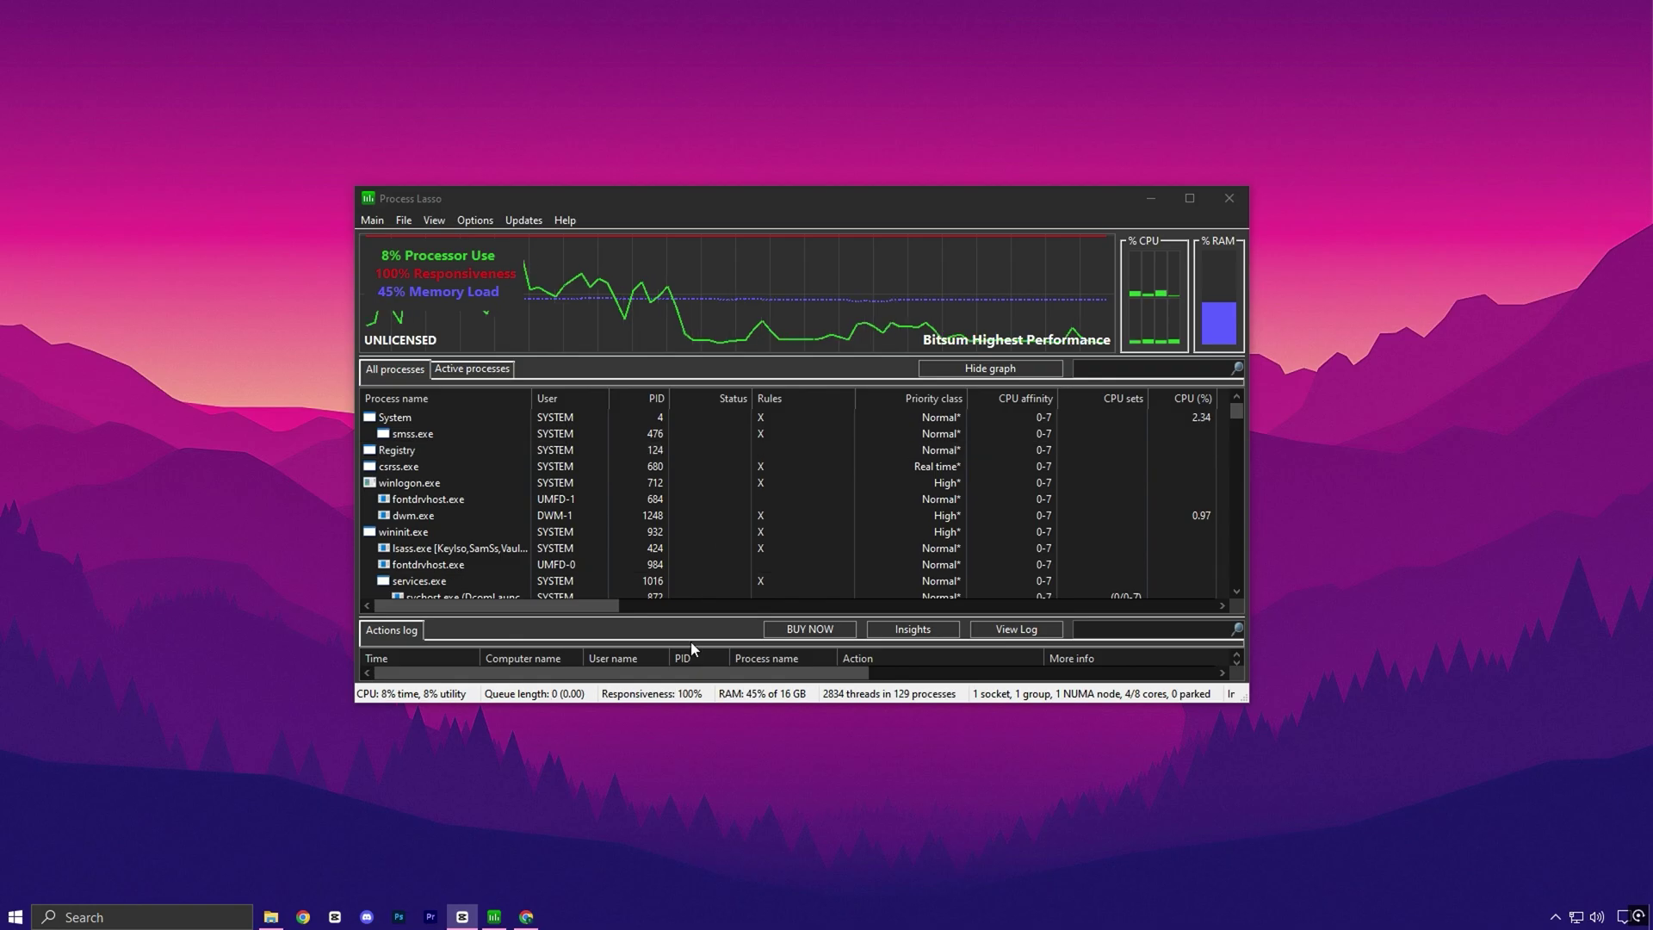
# Switch to Chrome and look through the HASNZ download page for boosting FPS in CS2
pyautogui.click(527, 917)
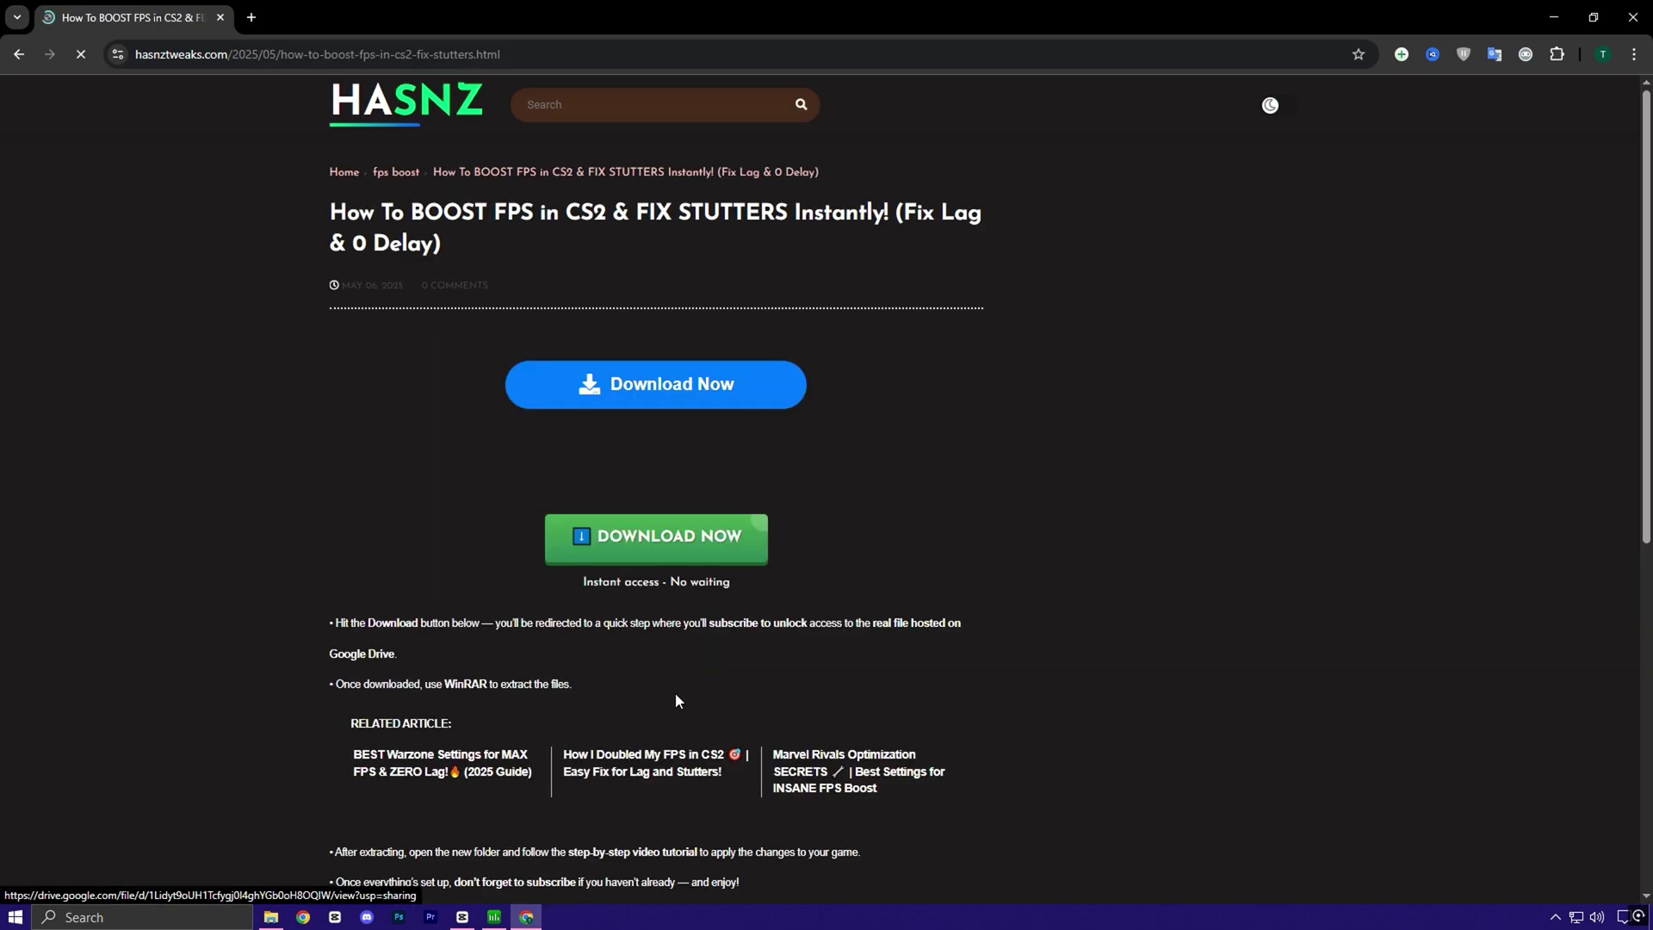
pyautogui.scroll(-4, 900, 555)
pyautogui.scroll(-5, 904, 550)
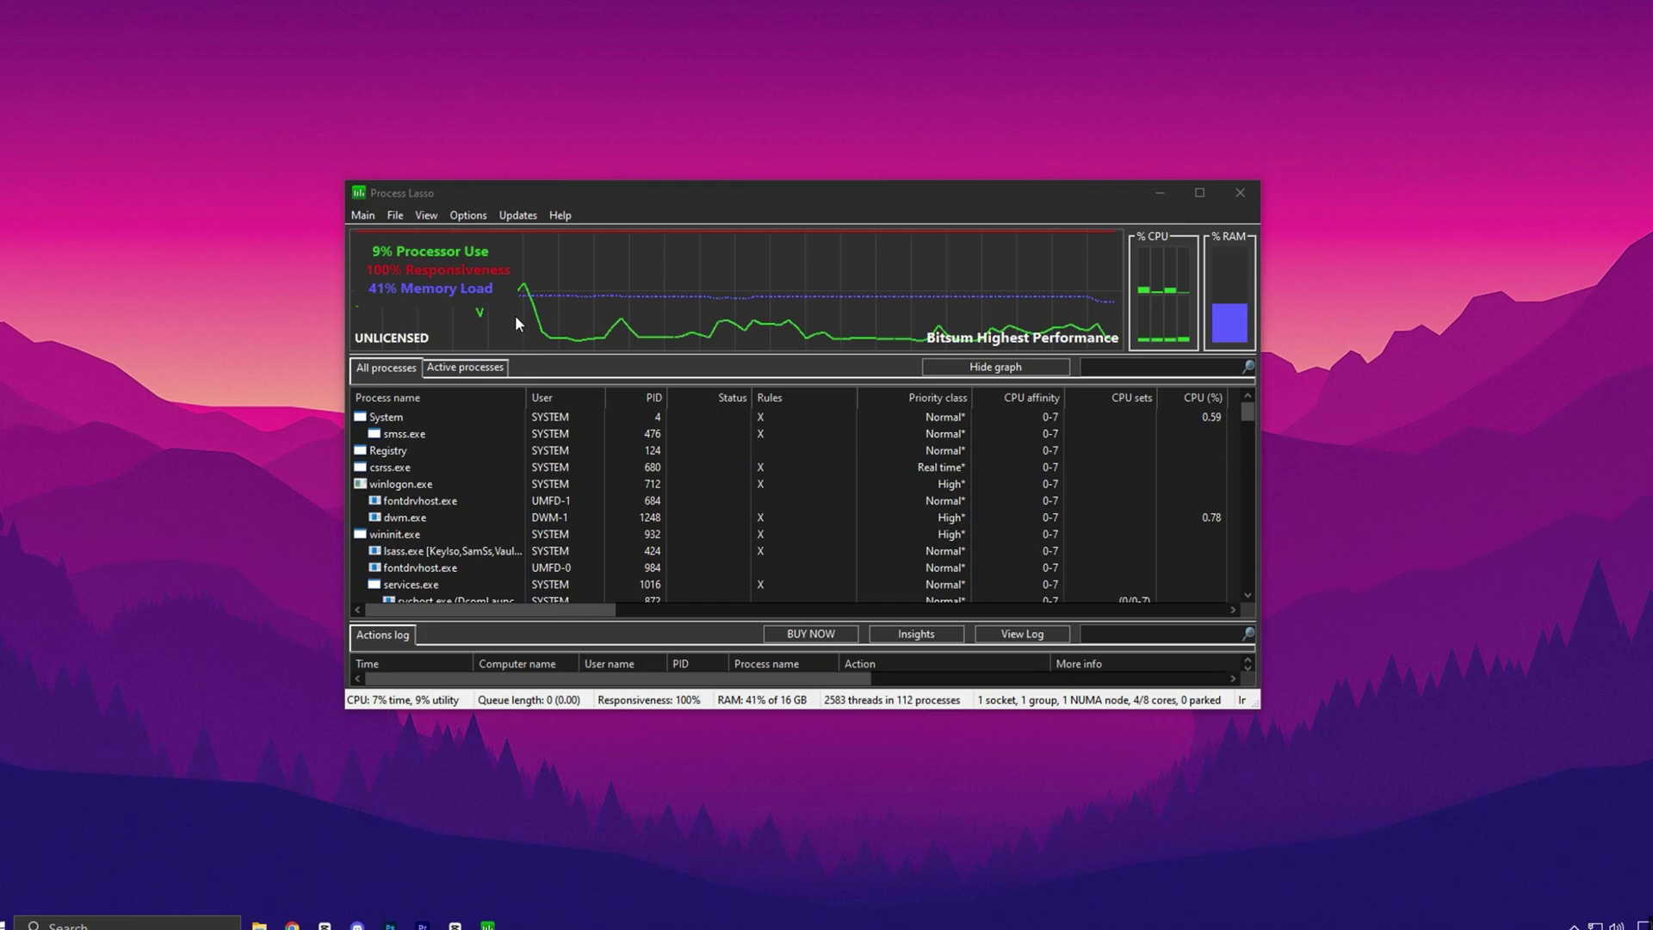
# In Process Lasso, set the active power profile to High performance and enable Performance Mode
pyautogui.click(365, 217)
pyautogui.moveTo(533, 307)
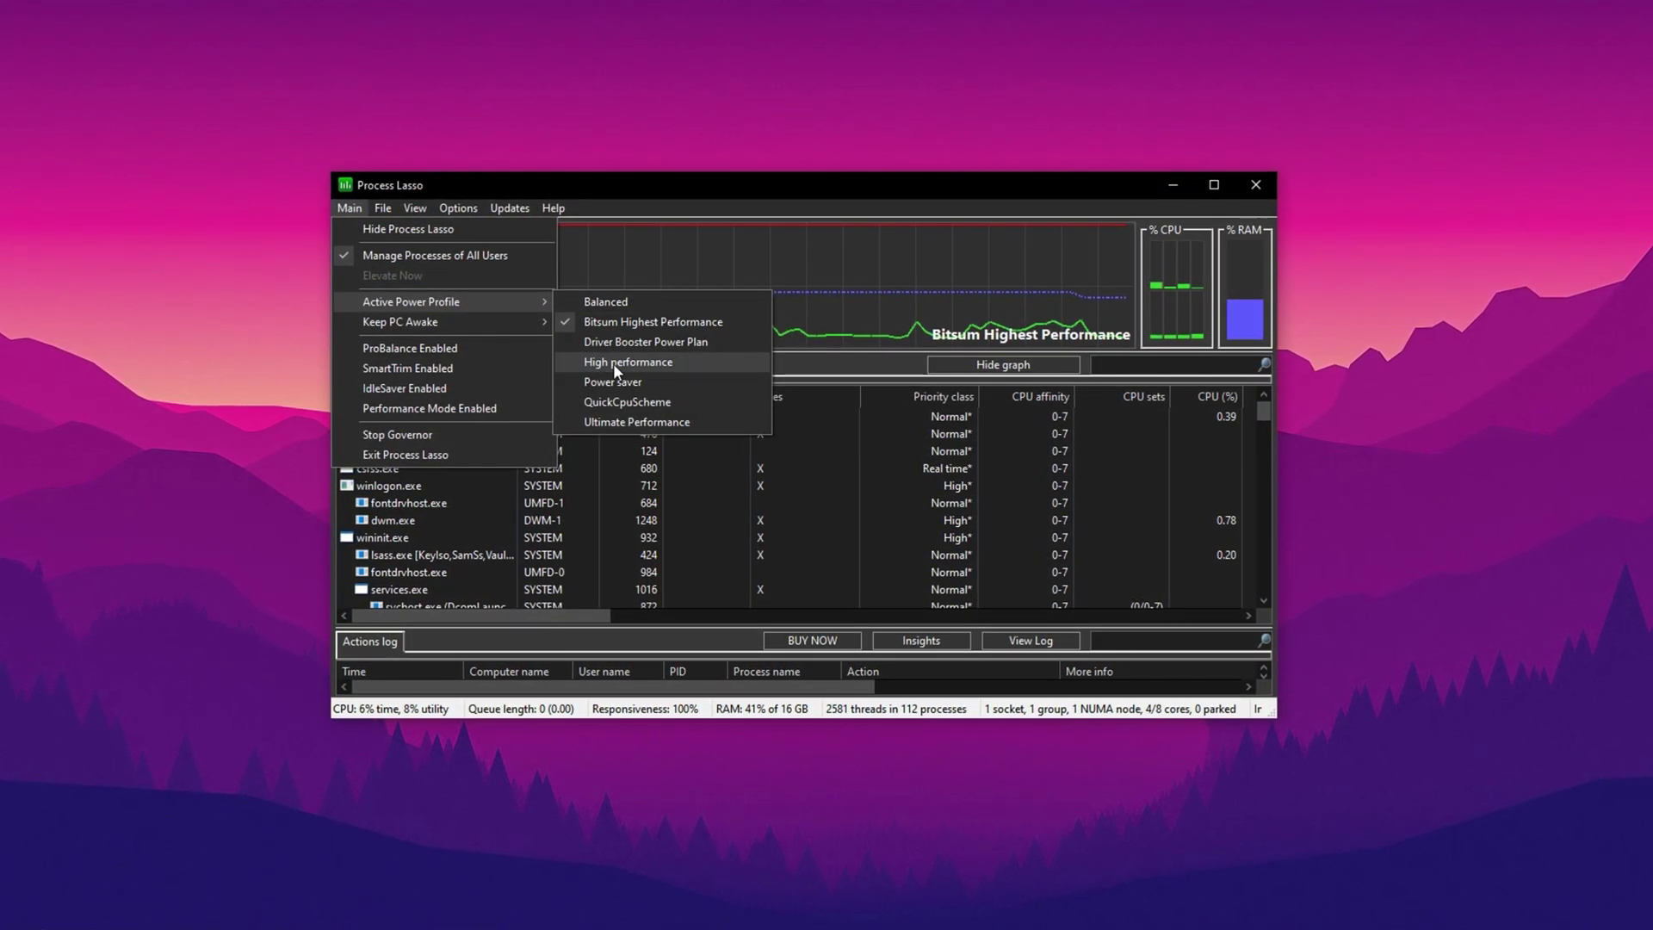
pyautogui.click(613, 363)
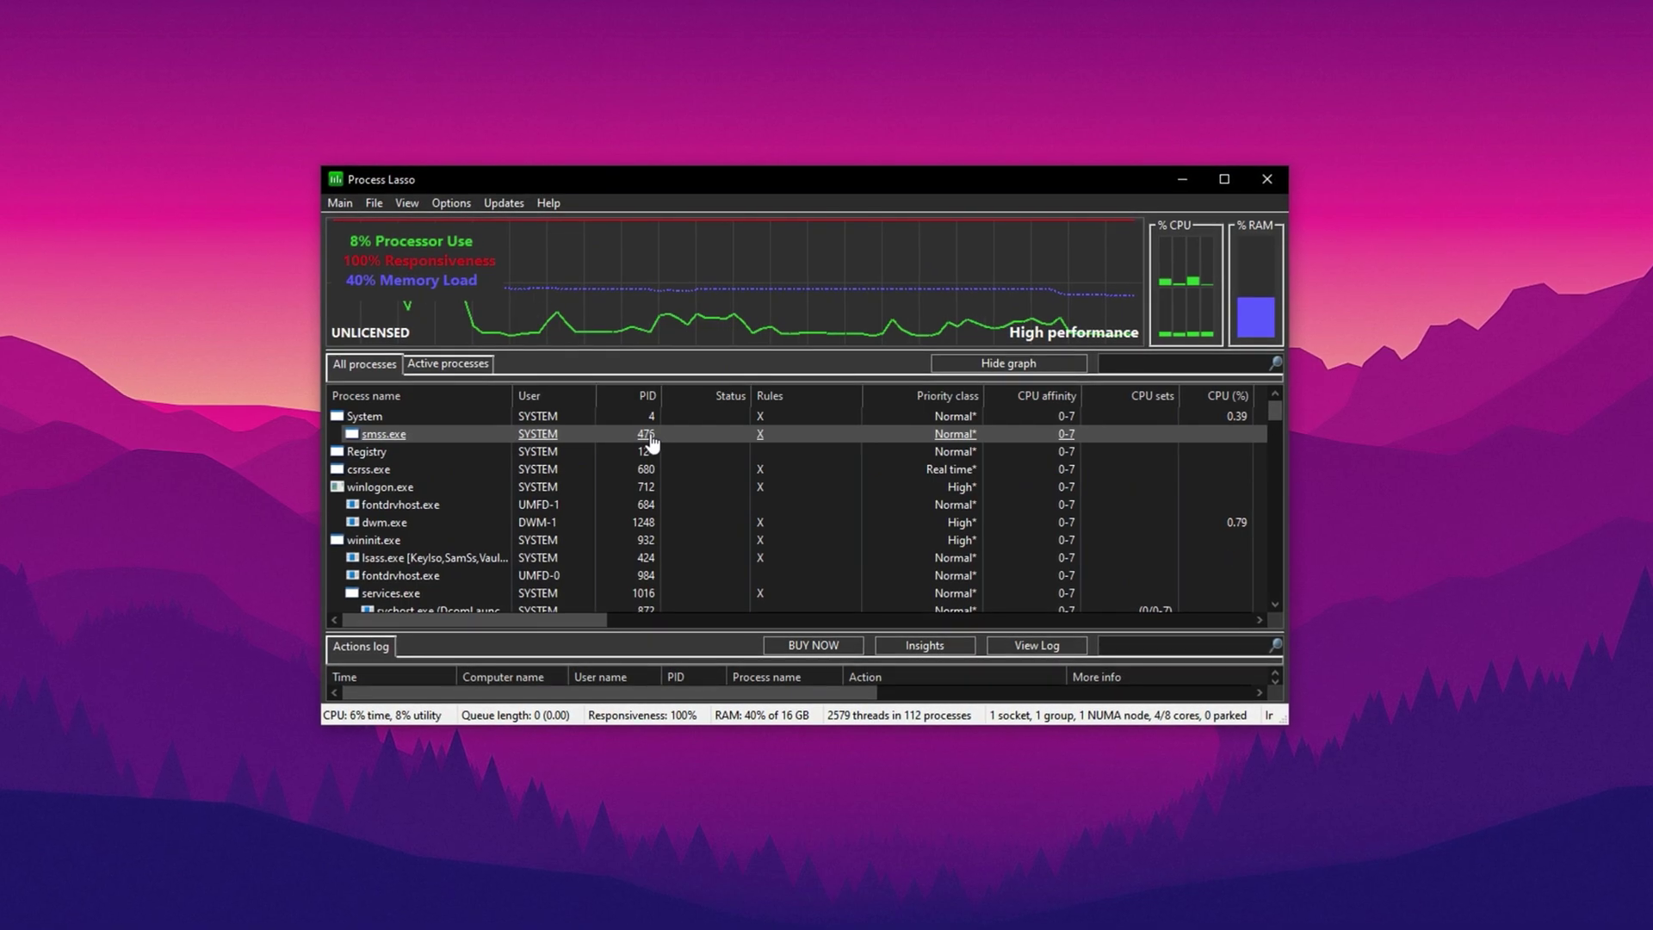
pyautogui.click(337, 201)
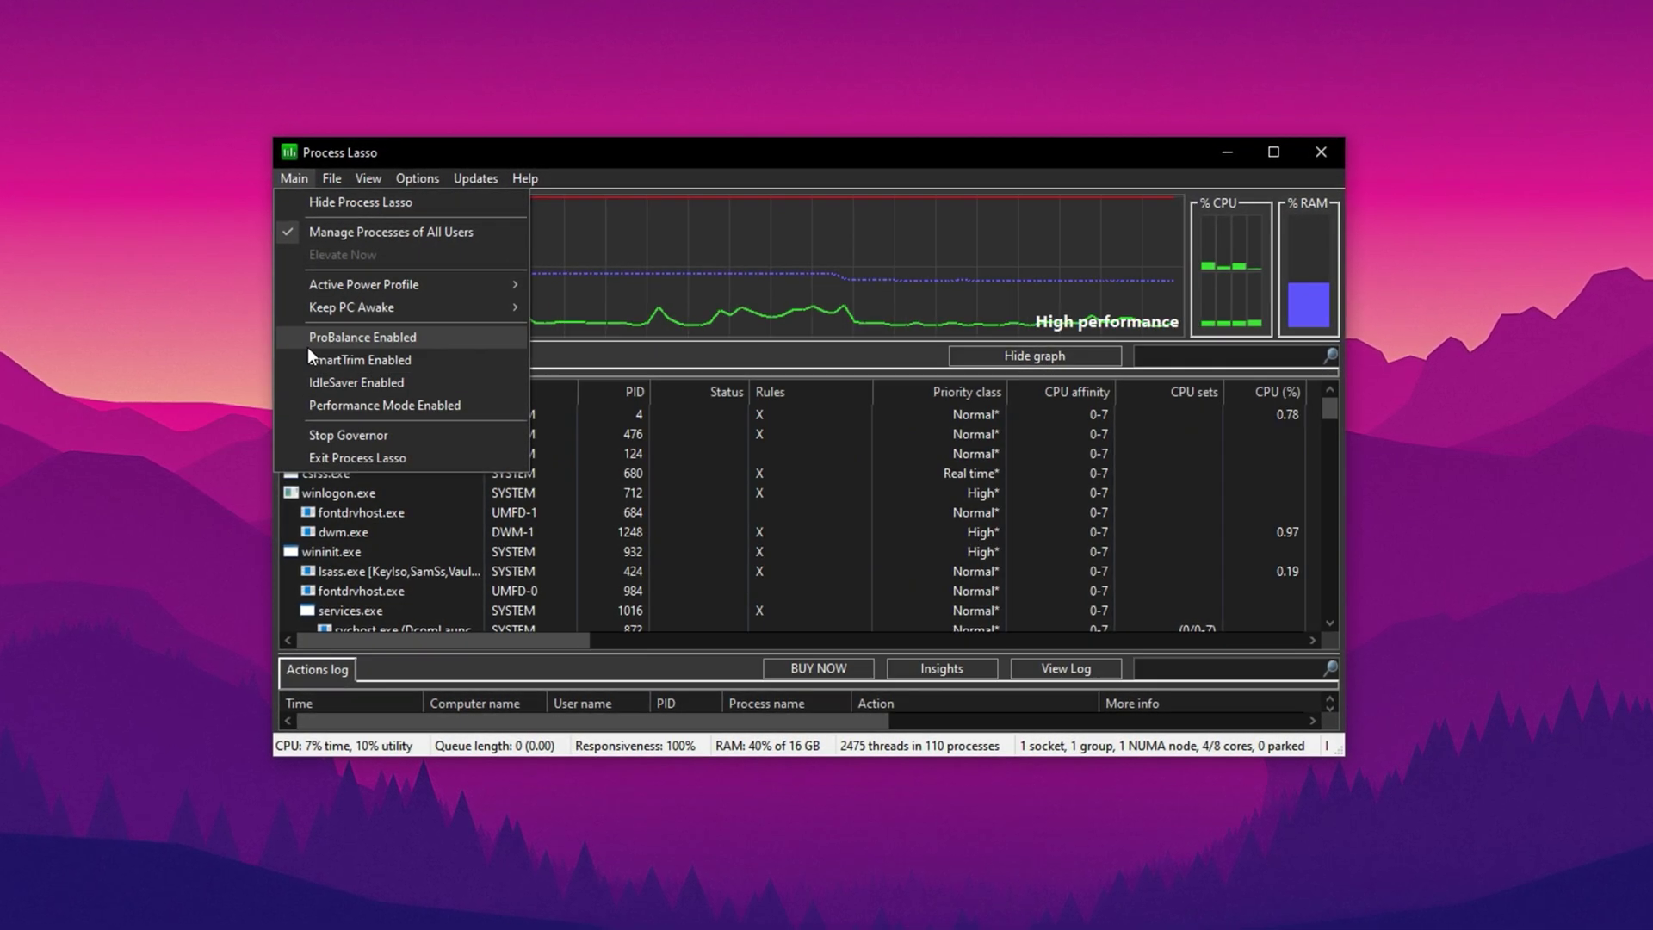
pyautogui.click(315, 403)
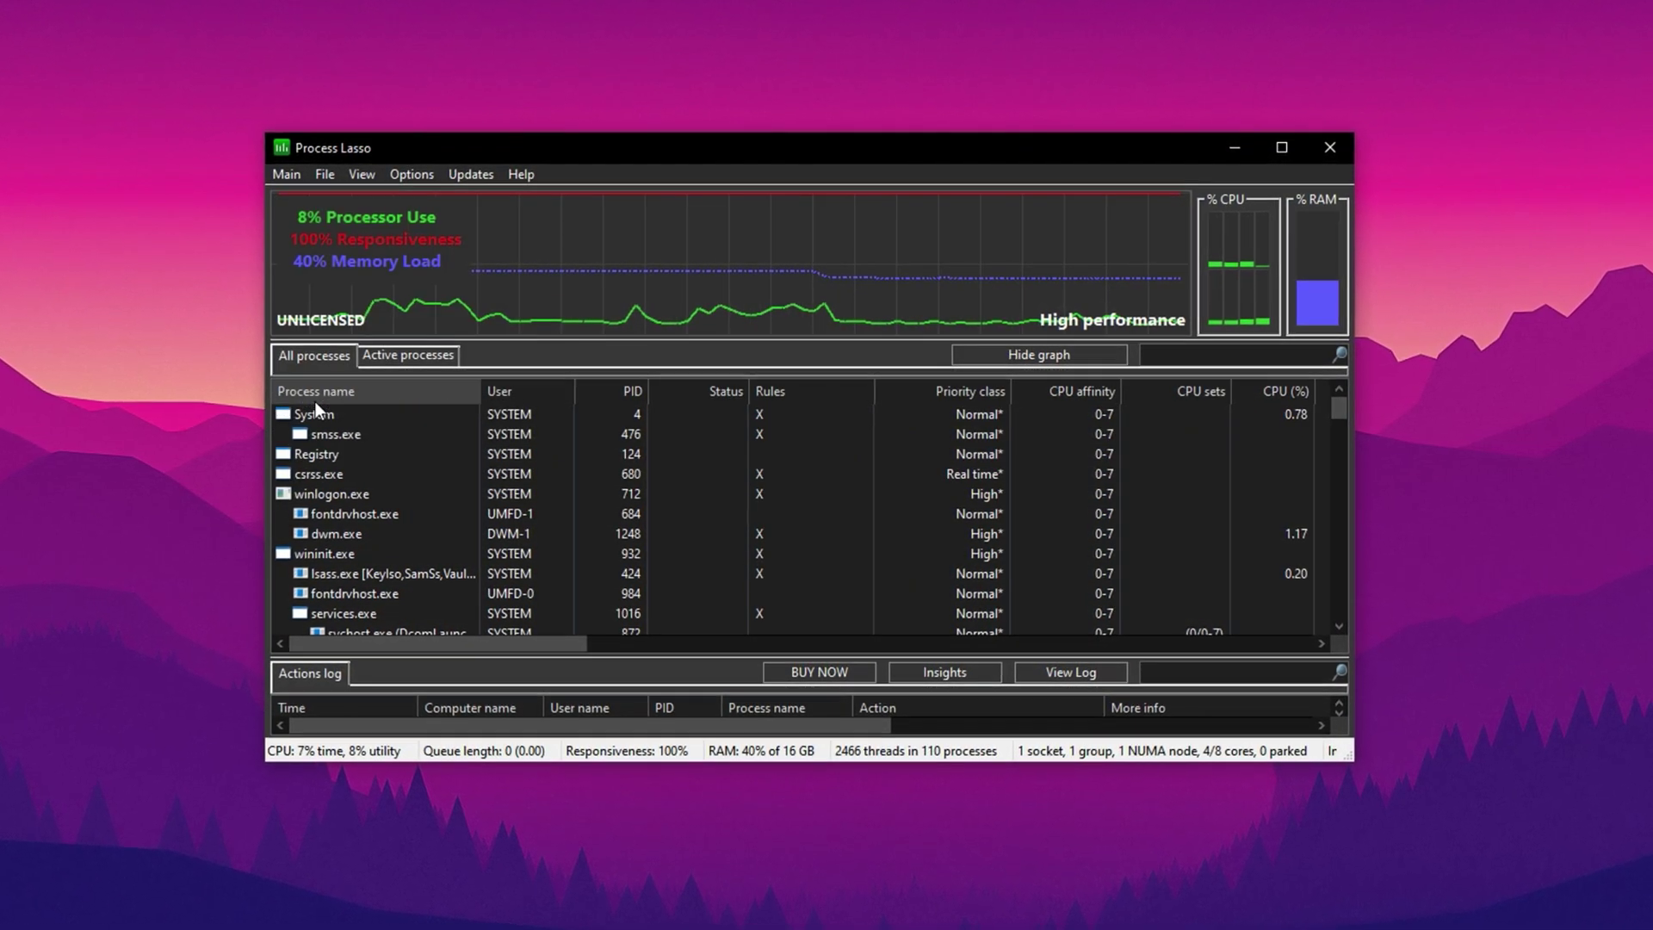
pyautogui.click(280, 173)
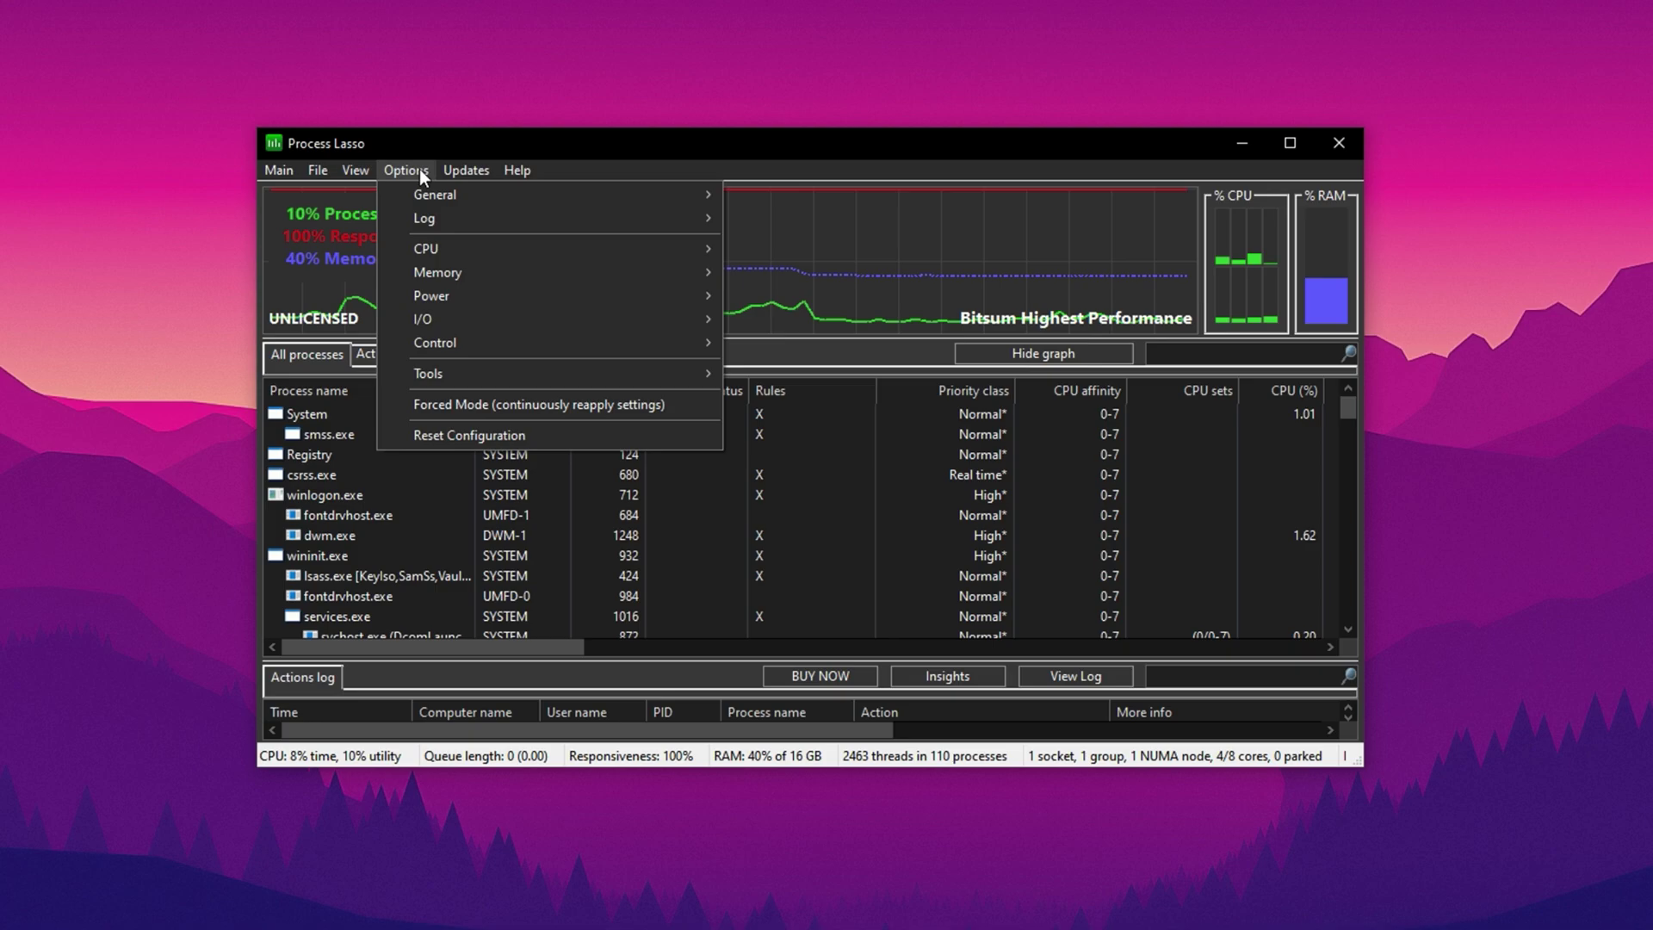
# Enable SmartTrim with Trim Working Sets and Purge Standby List and System File Cache, and save the SmartTrim options
pyautogui.click(421, 174)
pyautogui.click(418, 168)
pyautogui.moveTo(576, 273)
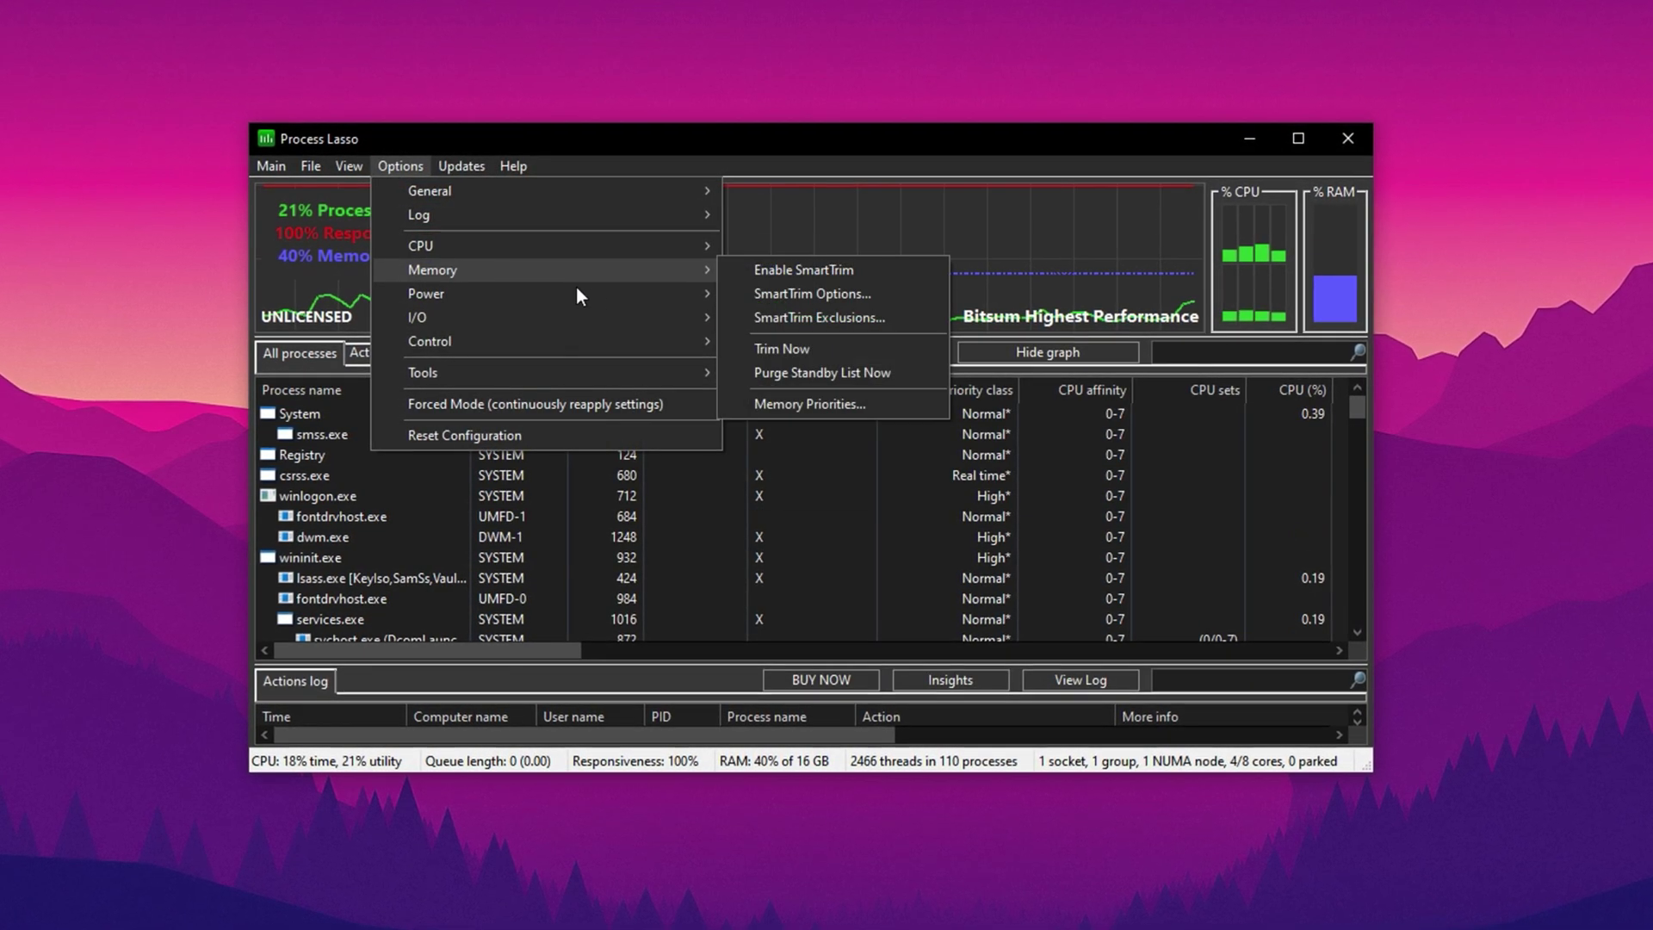
pyautogui.click(788, 293)
pyautogui.click(644, 248)
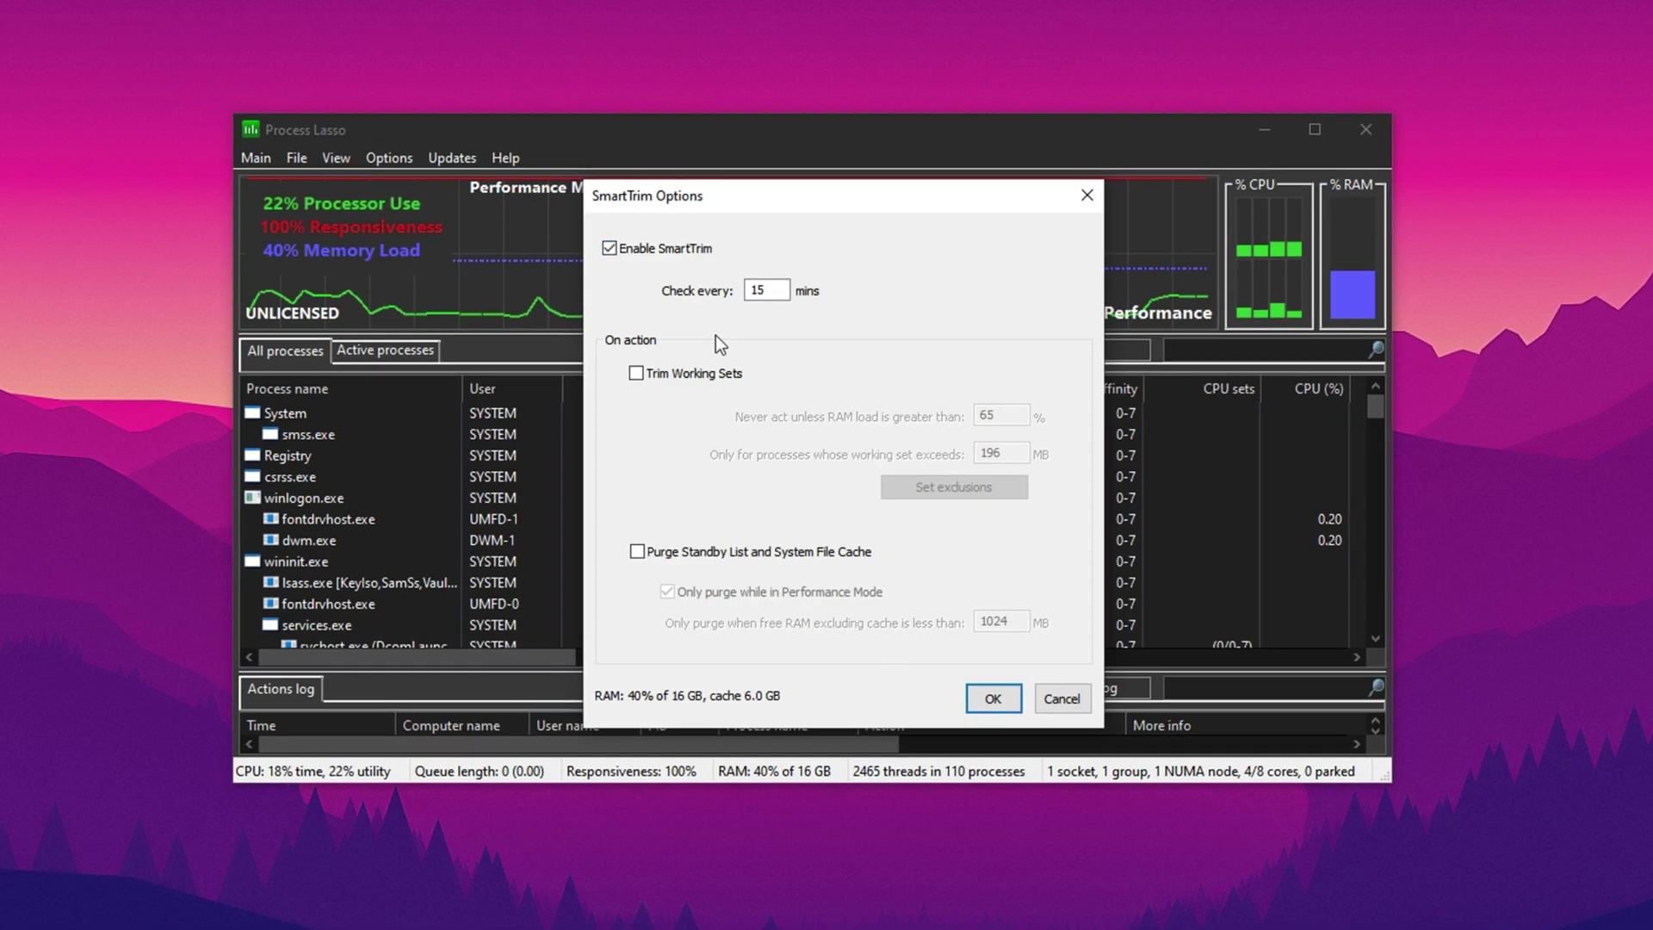
pyautogui.click(635, 373)
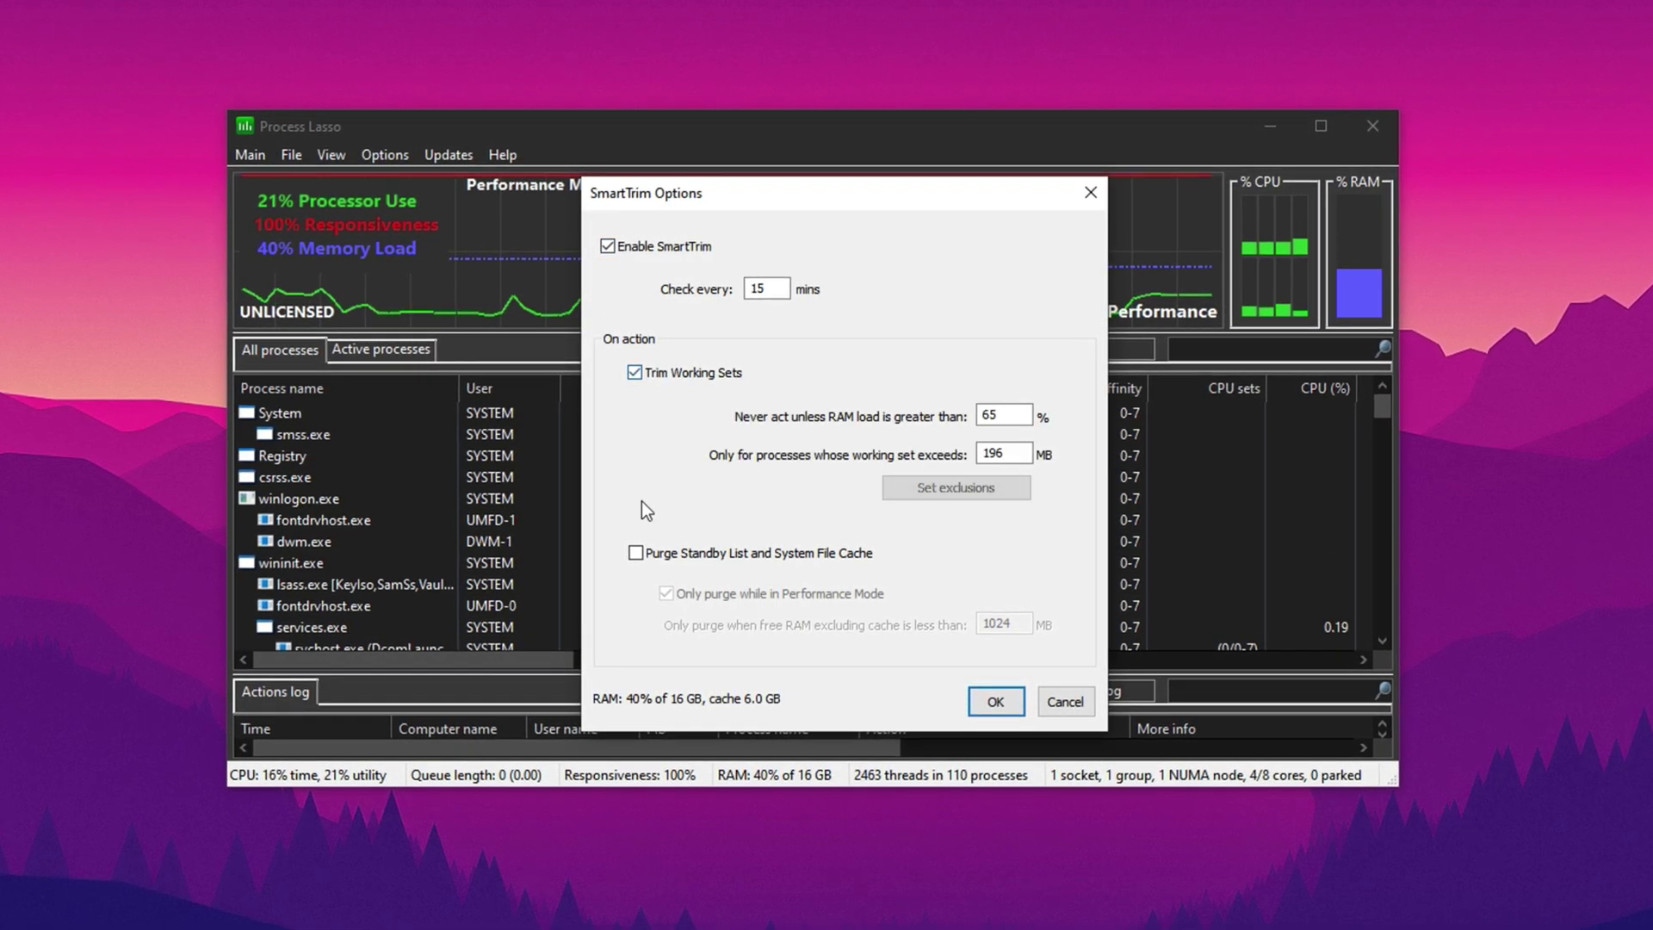
pyautogui.click(636, 552)
pyautogui.click(997, 703)
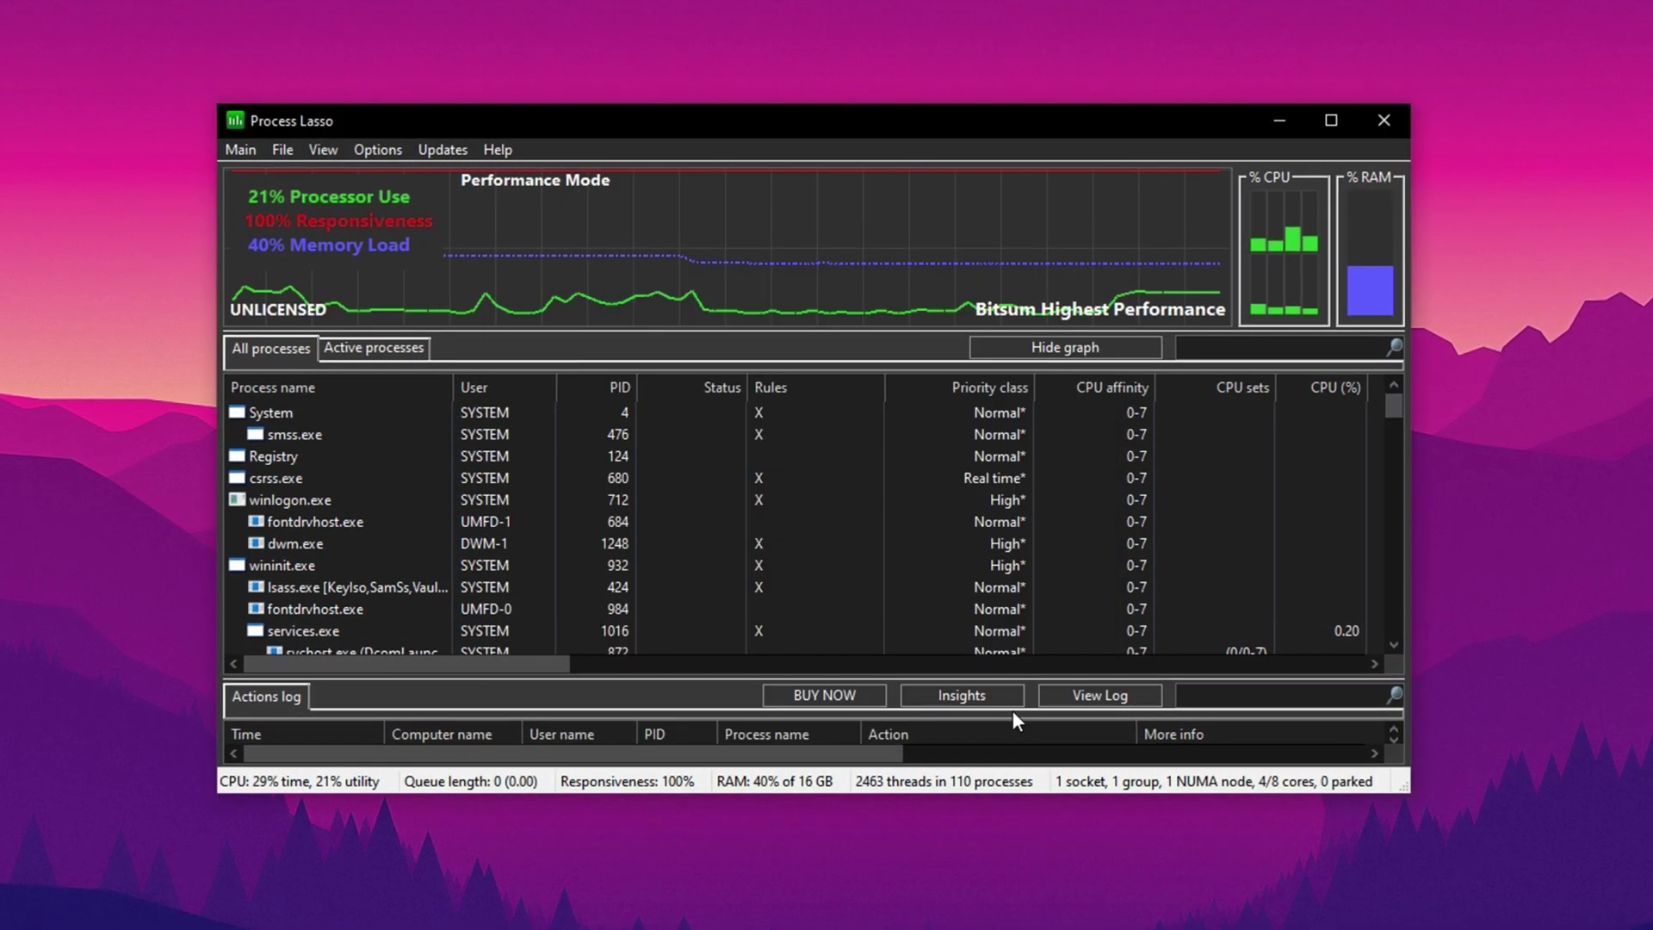
# Show only the active processes and set the CPU priority of CapCut.exe to always High
pyautogui.click(372, 347)
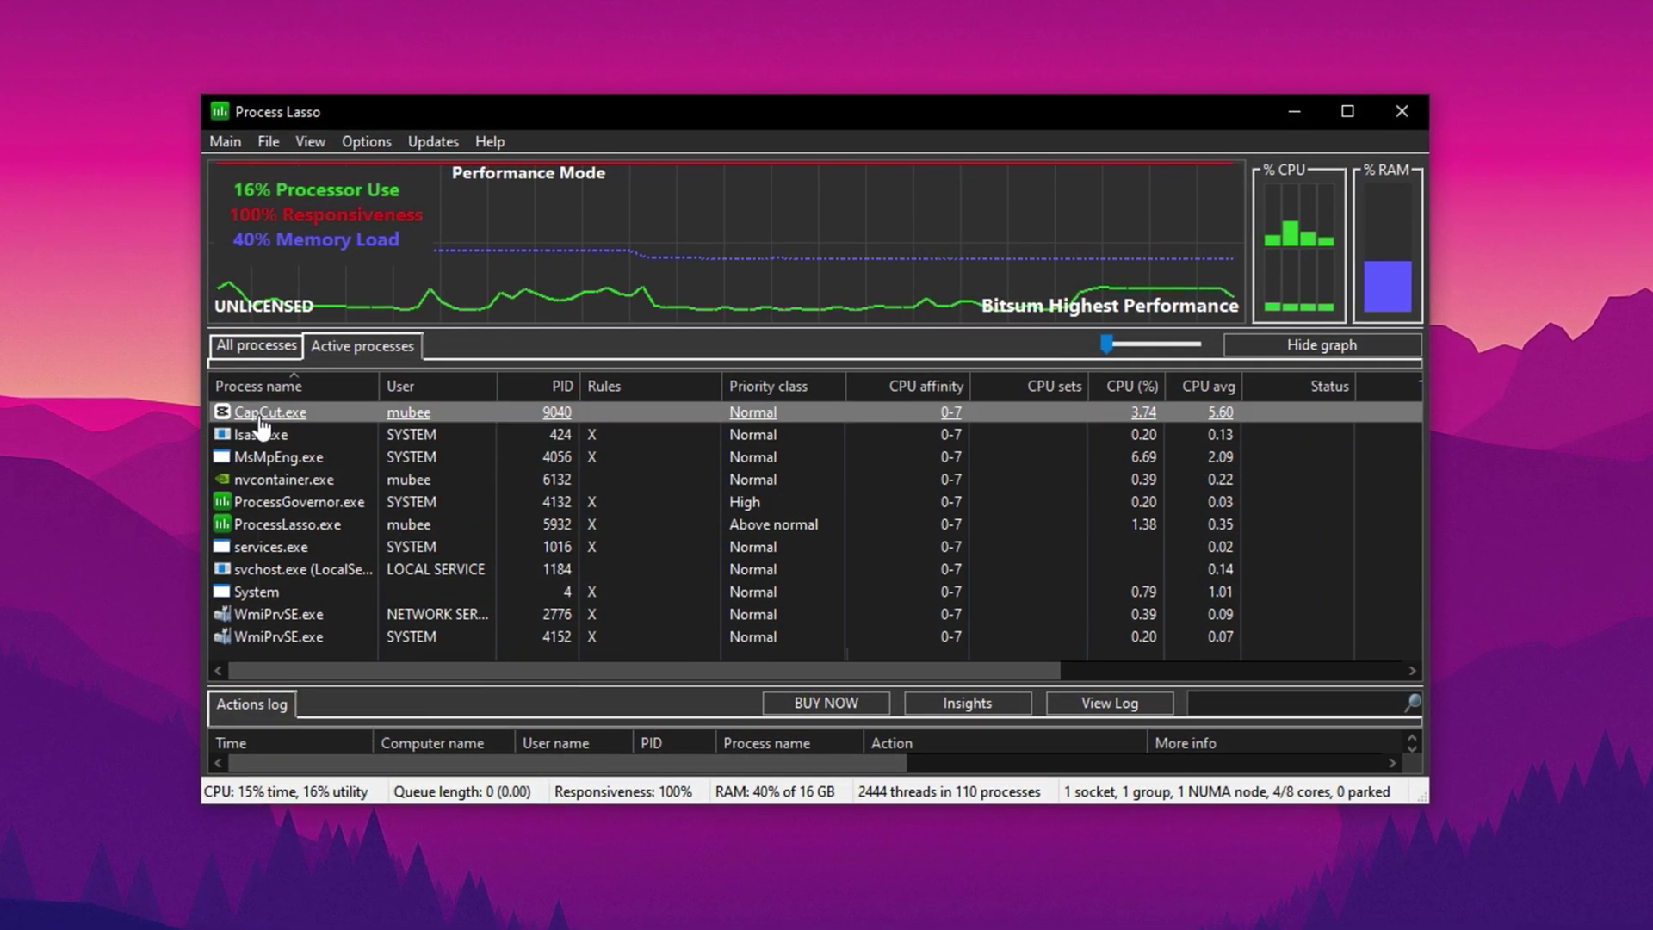
pyautogui.rightClick(260, 421)
pyautogui.moveTo(395, 429)
pyautogui.moveTo(632, 458)
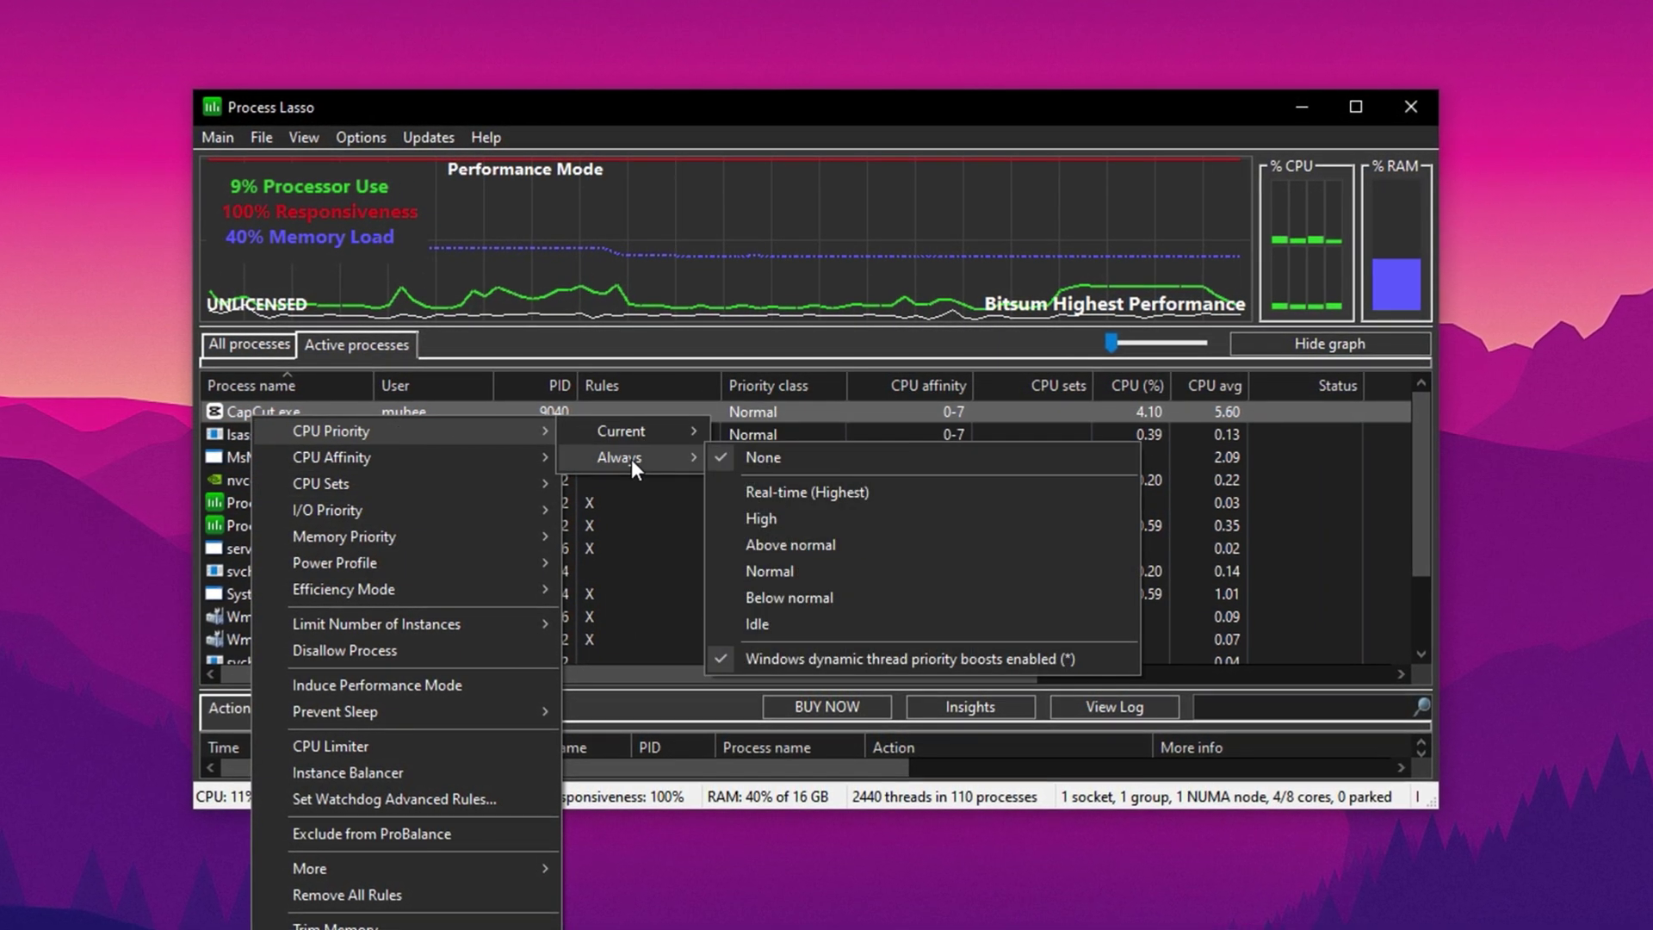
pyautogui.click(780, 520)
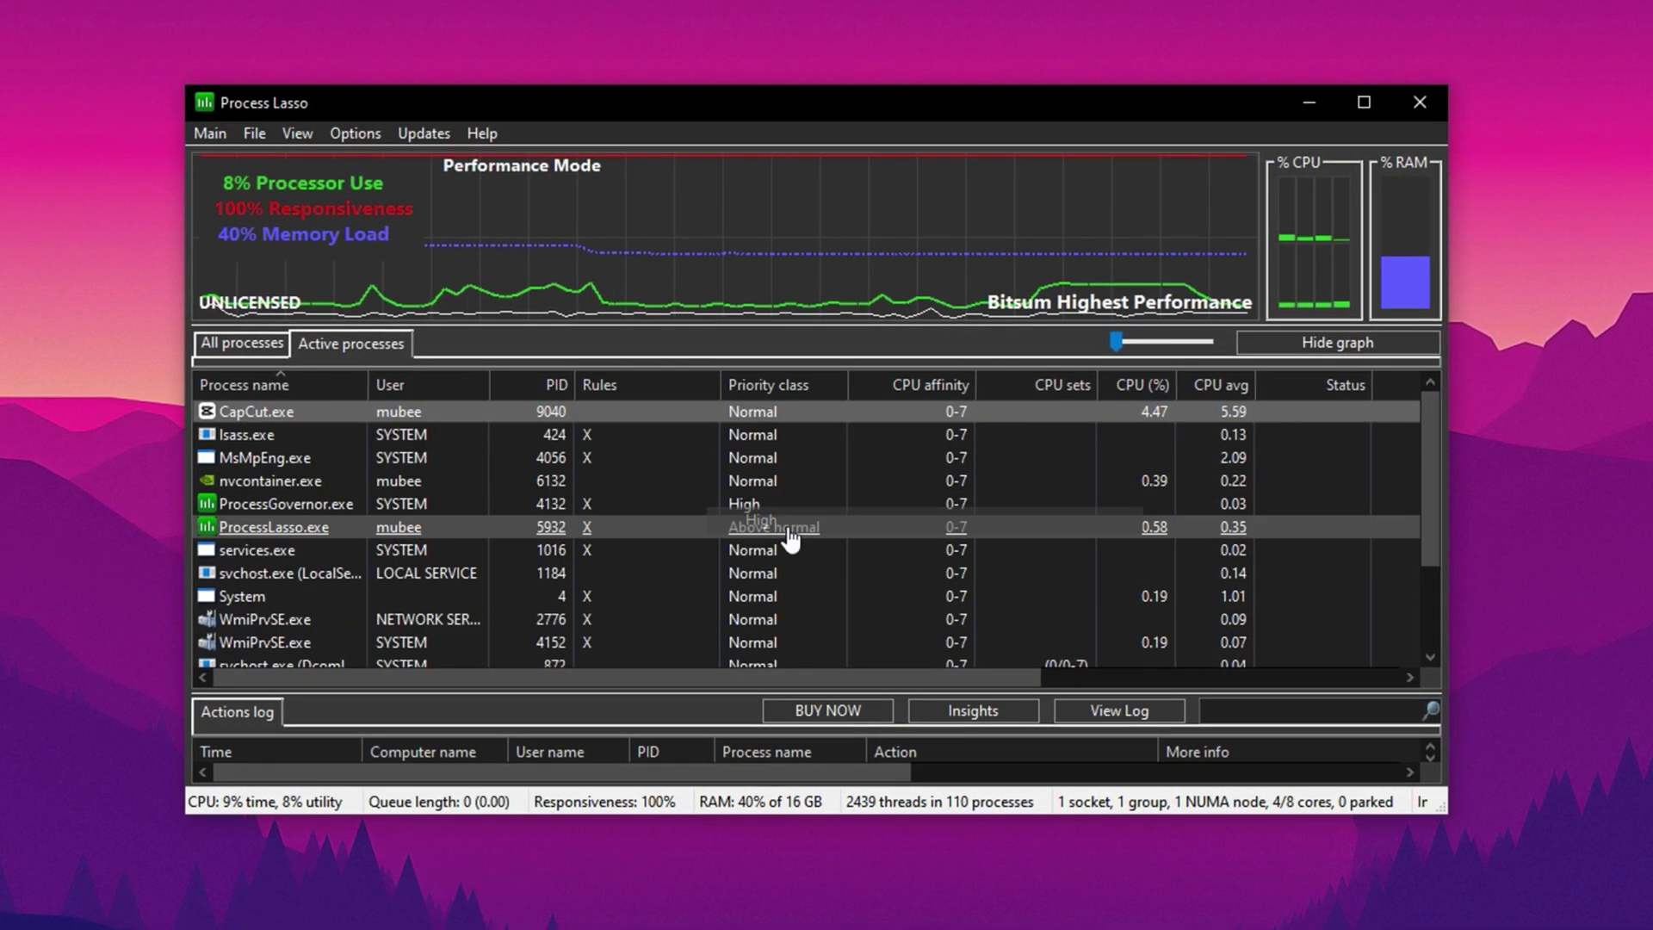
# Set the permanent CPU affinity of CapCut.exe to CPU 1 through CPU 7, leaving out CPU 0
pyautogui.rightClick(261, 422)
pyautogui.moveTo(460, 460)
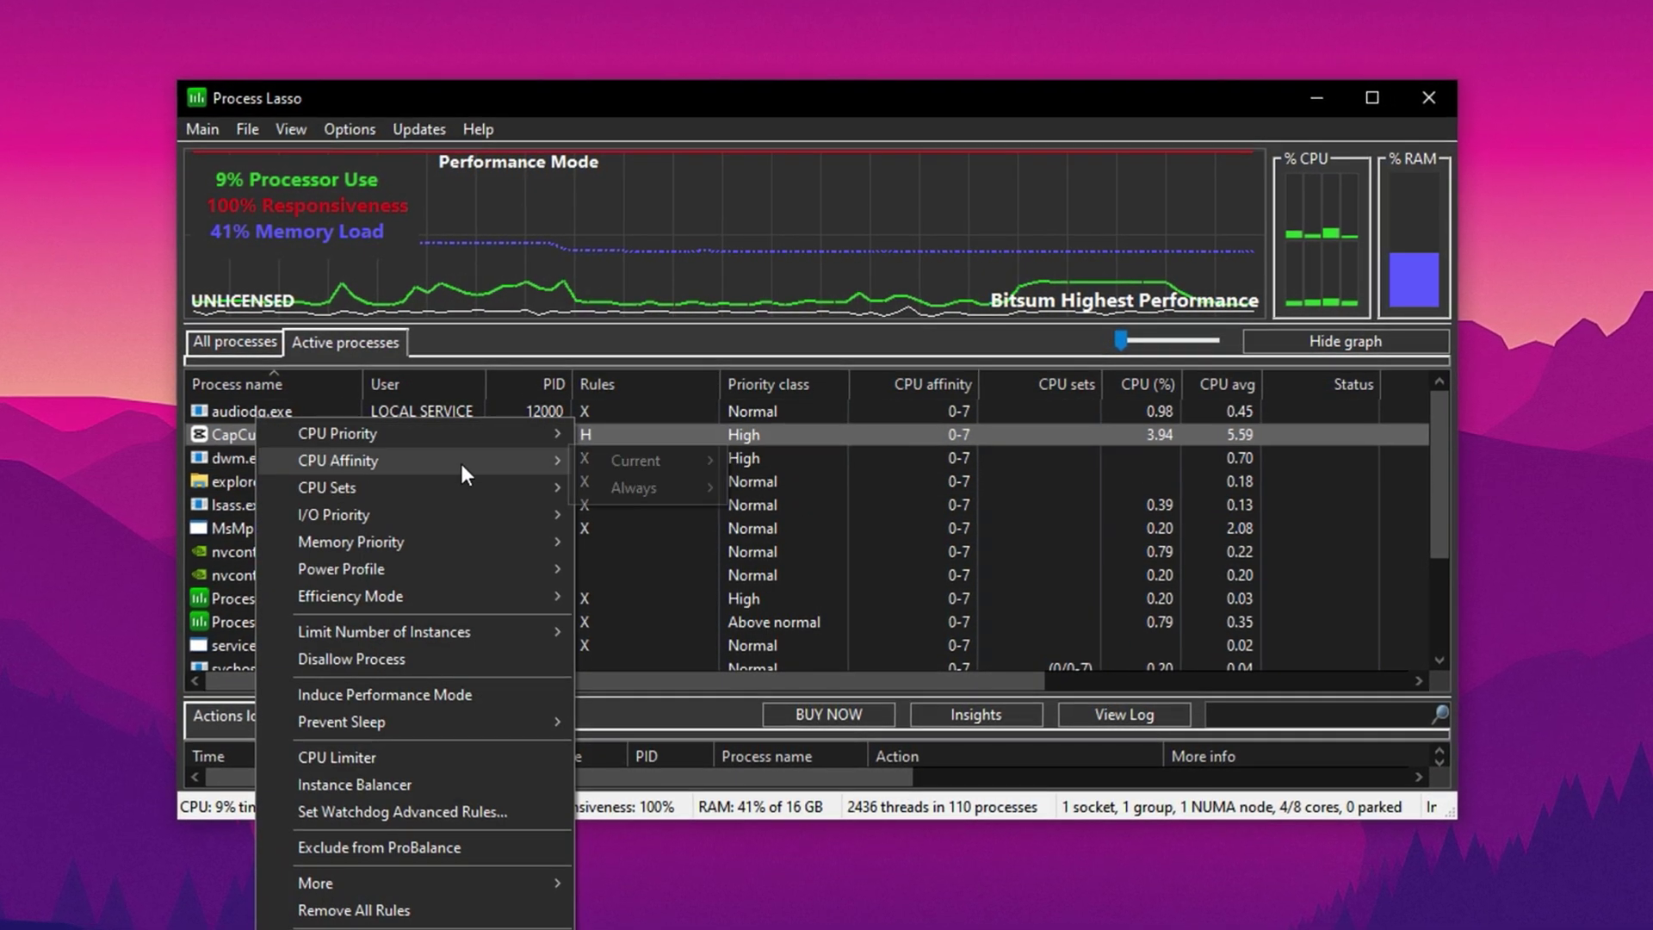
pyautogui.moveTo(664, 479)
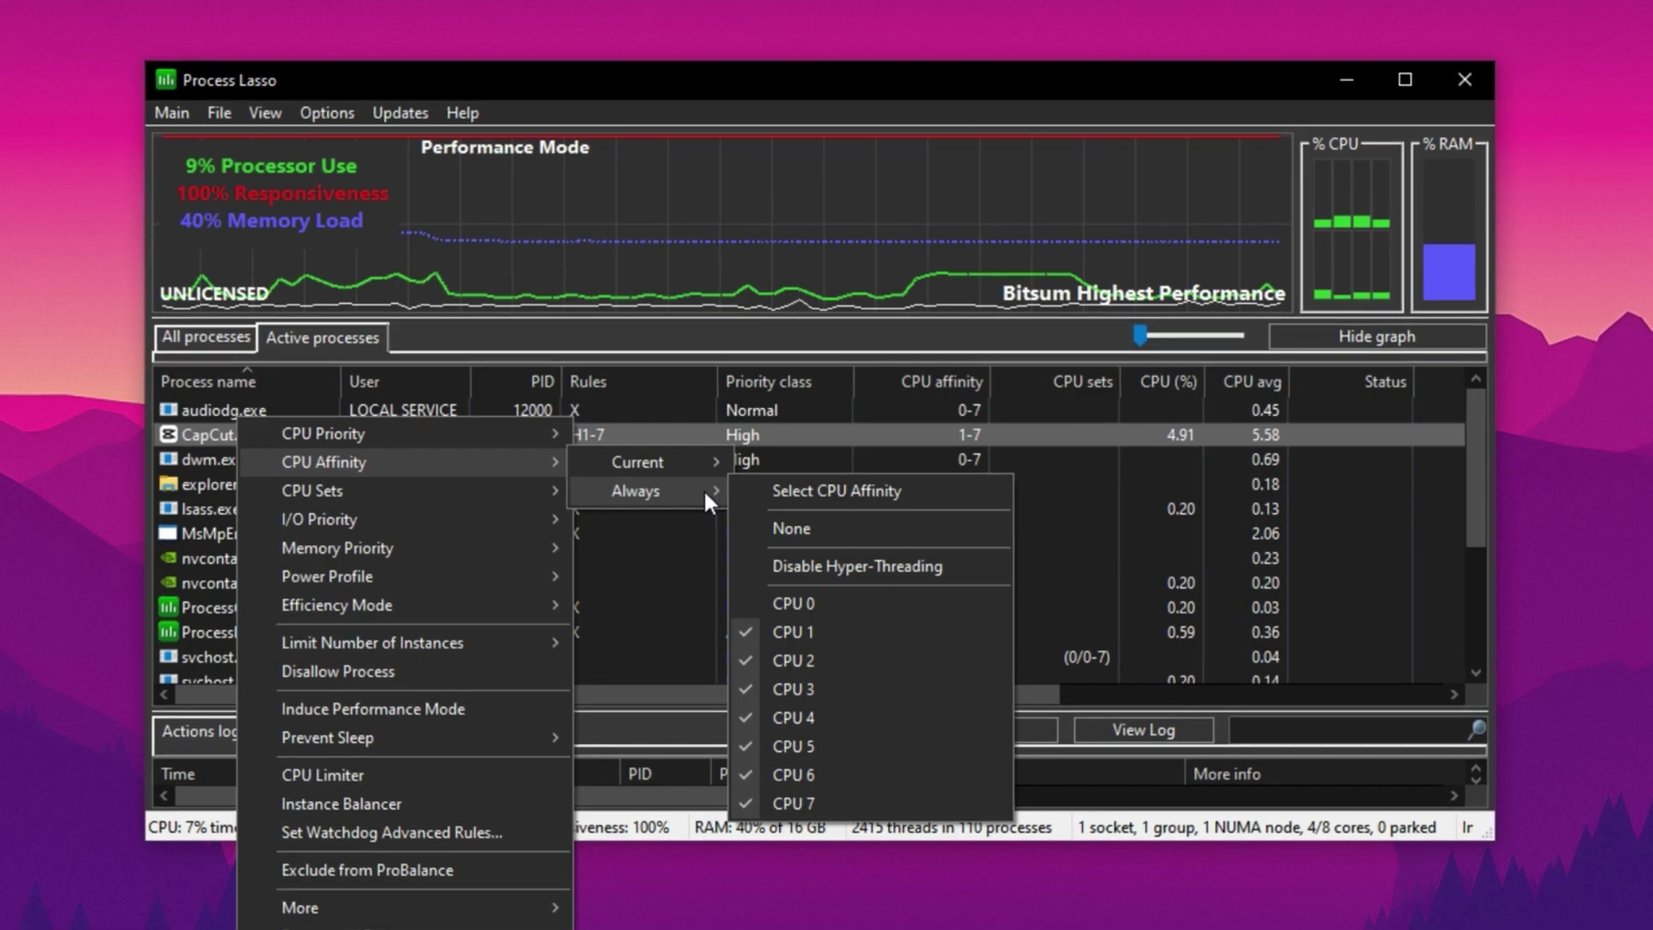
# Set the I/O priority of CapCut.exe to always High
pyautogui.moveTo(415, 489)
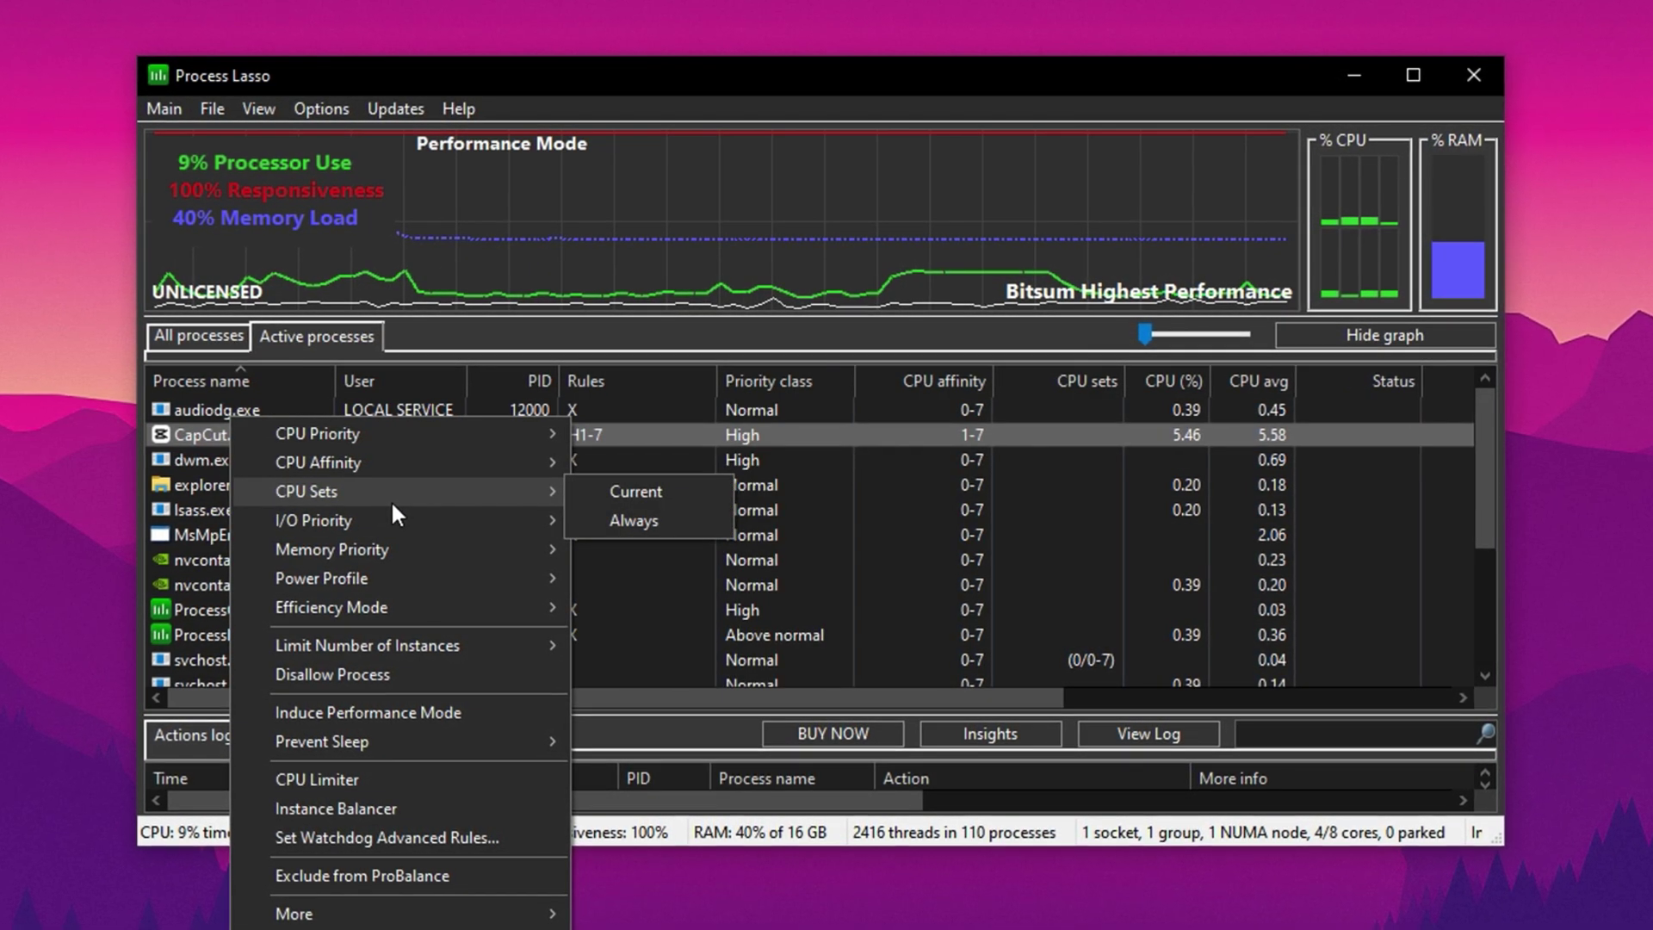
pyautogui.moveTo(379, 522)
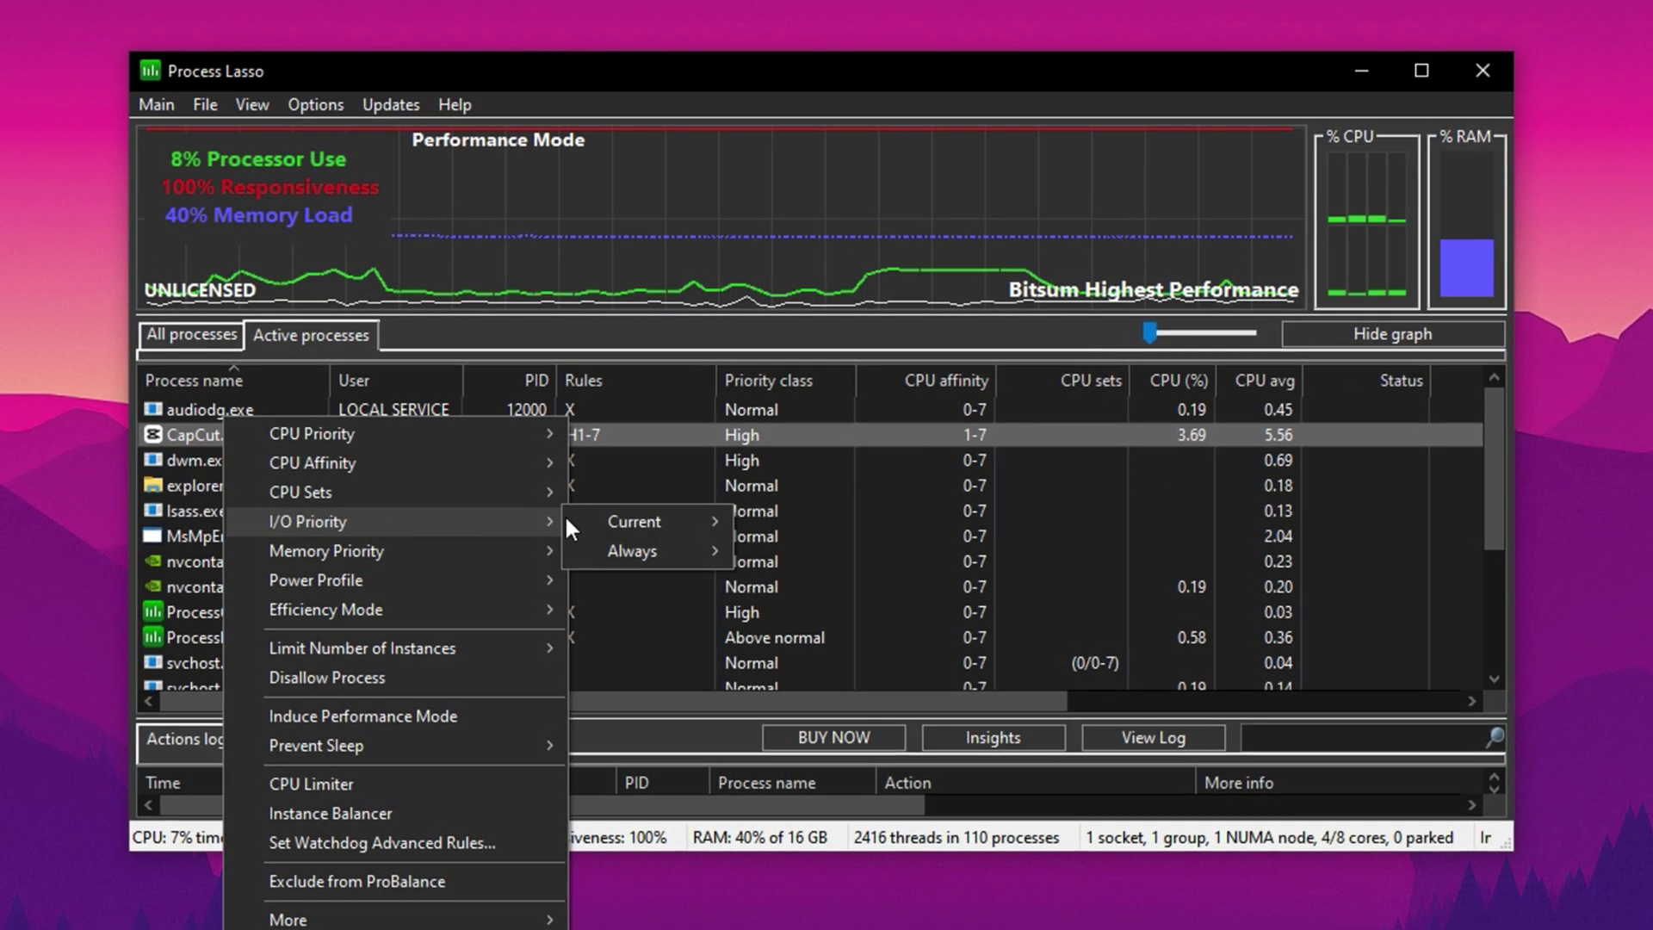
pyautogui.moveTo(613, 549)
pyautogui.click(780, 617)
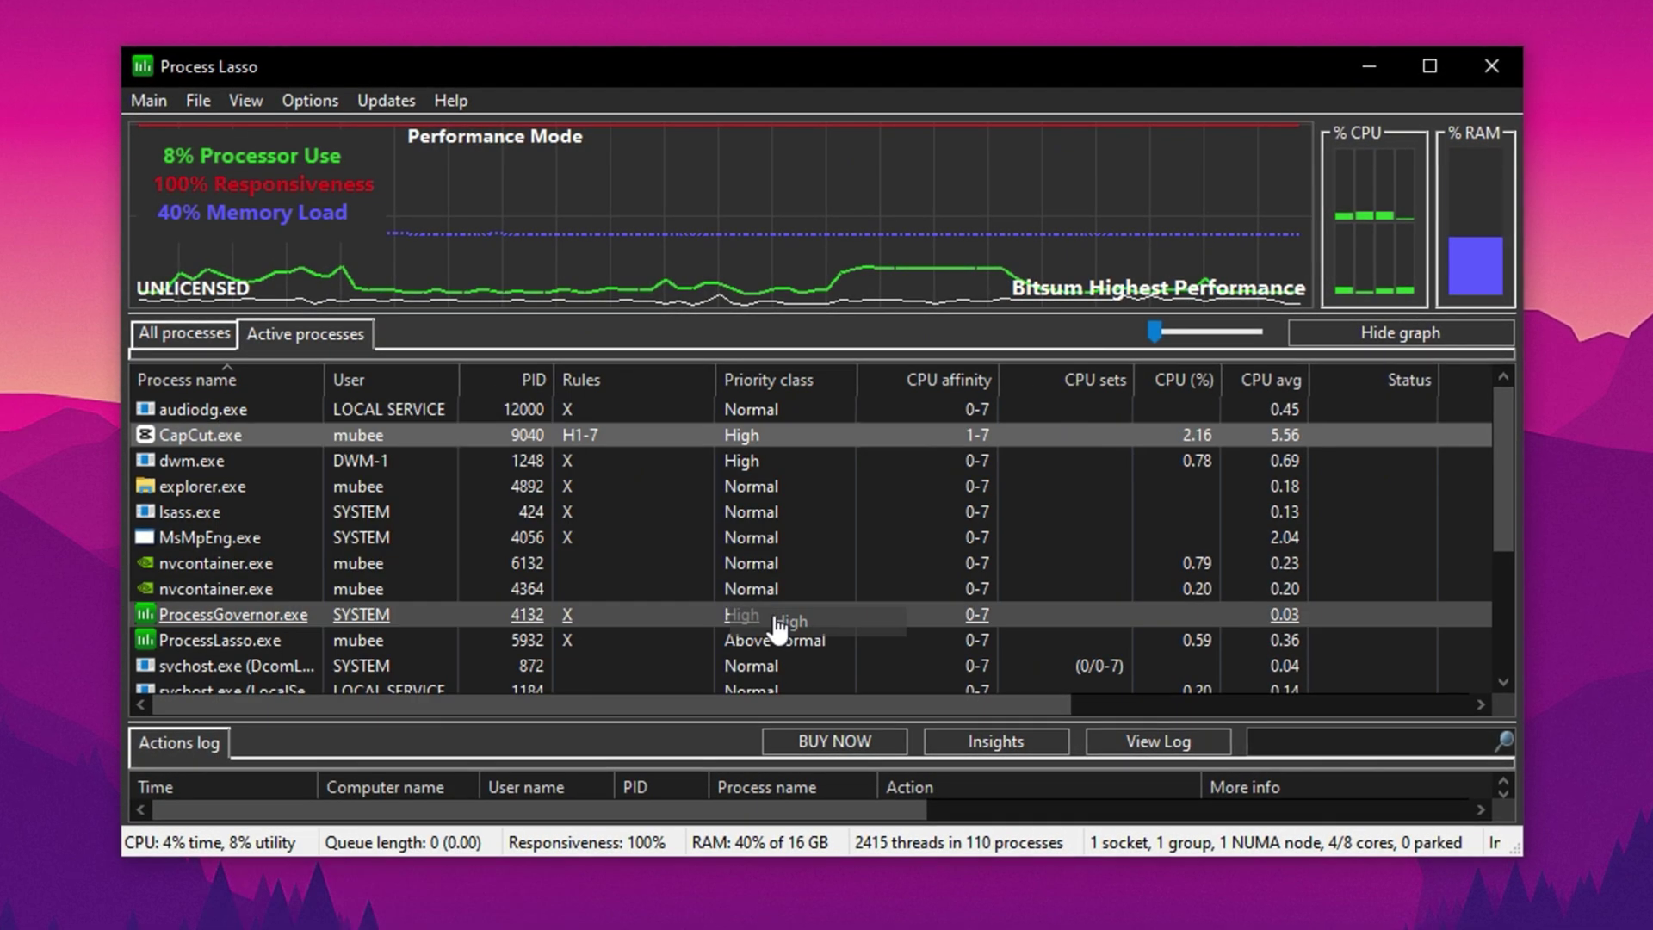
# Examine the memory priority and additional rule options of CapCut.exe, including the SmartTrim exclusion, and minimize the Process Lasso window
pyautogui.rightClick(206, 433)
pyautogui.moveTo(353, 551)
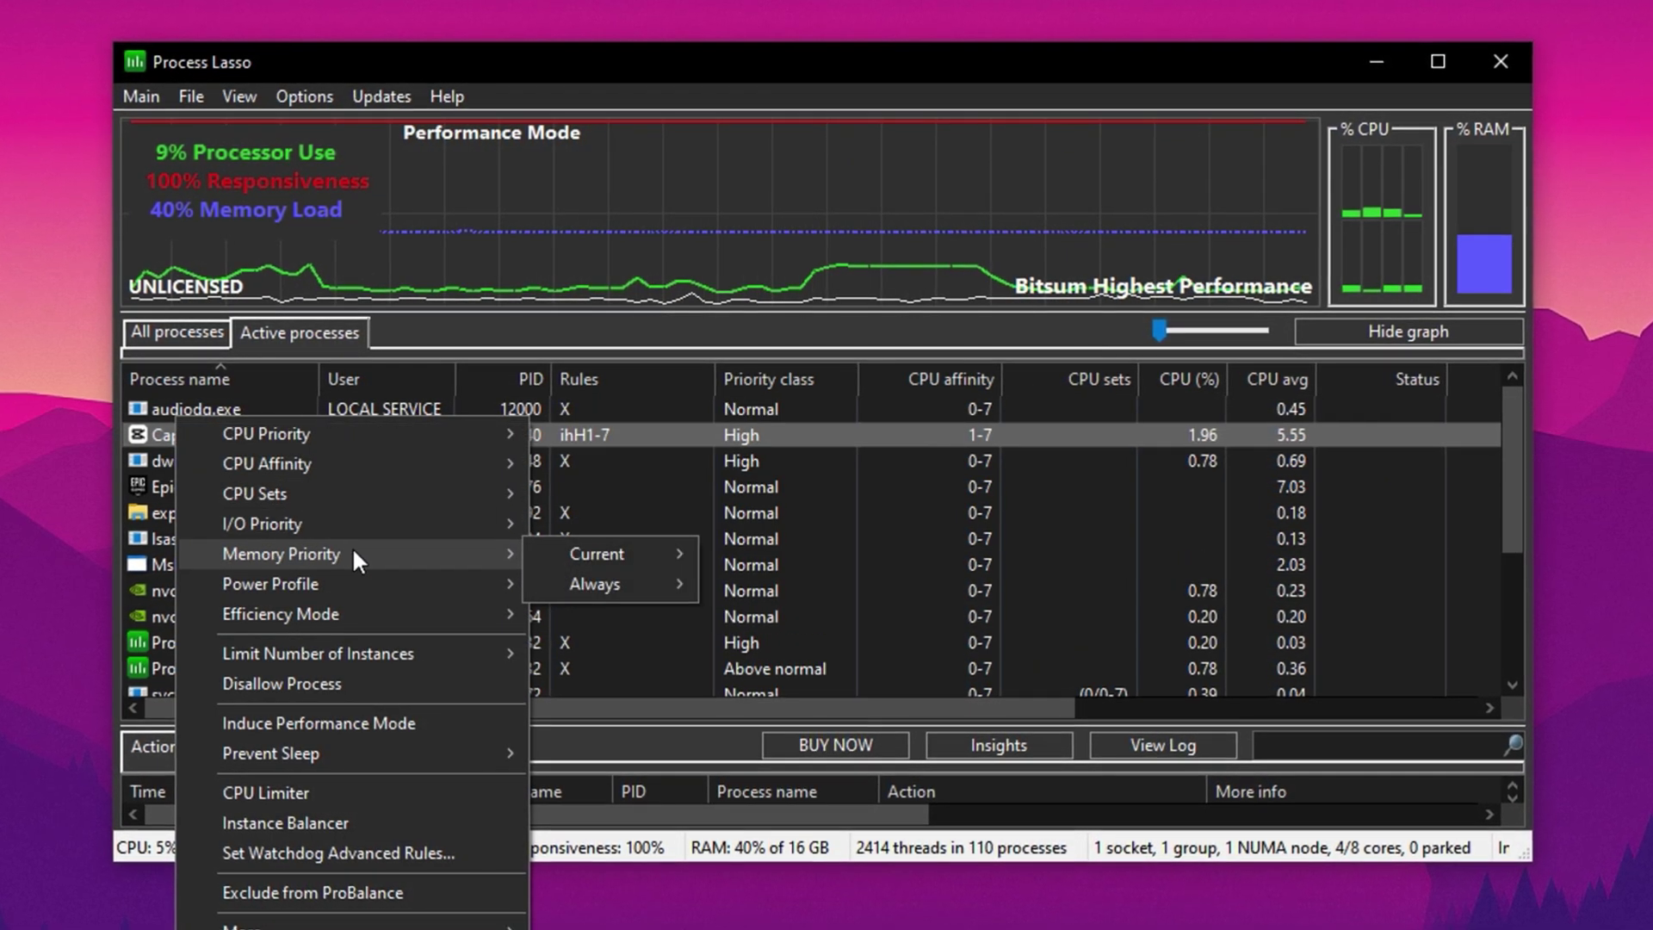
pyautogui.moveTo(594, 559)
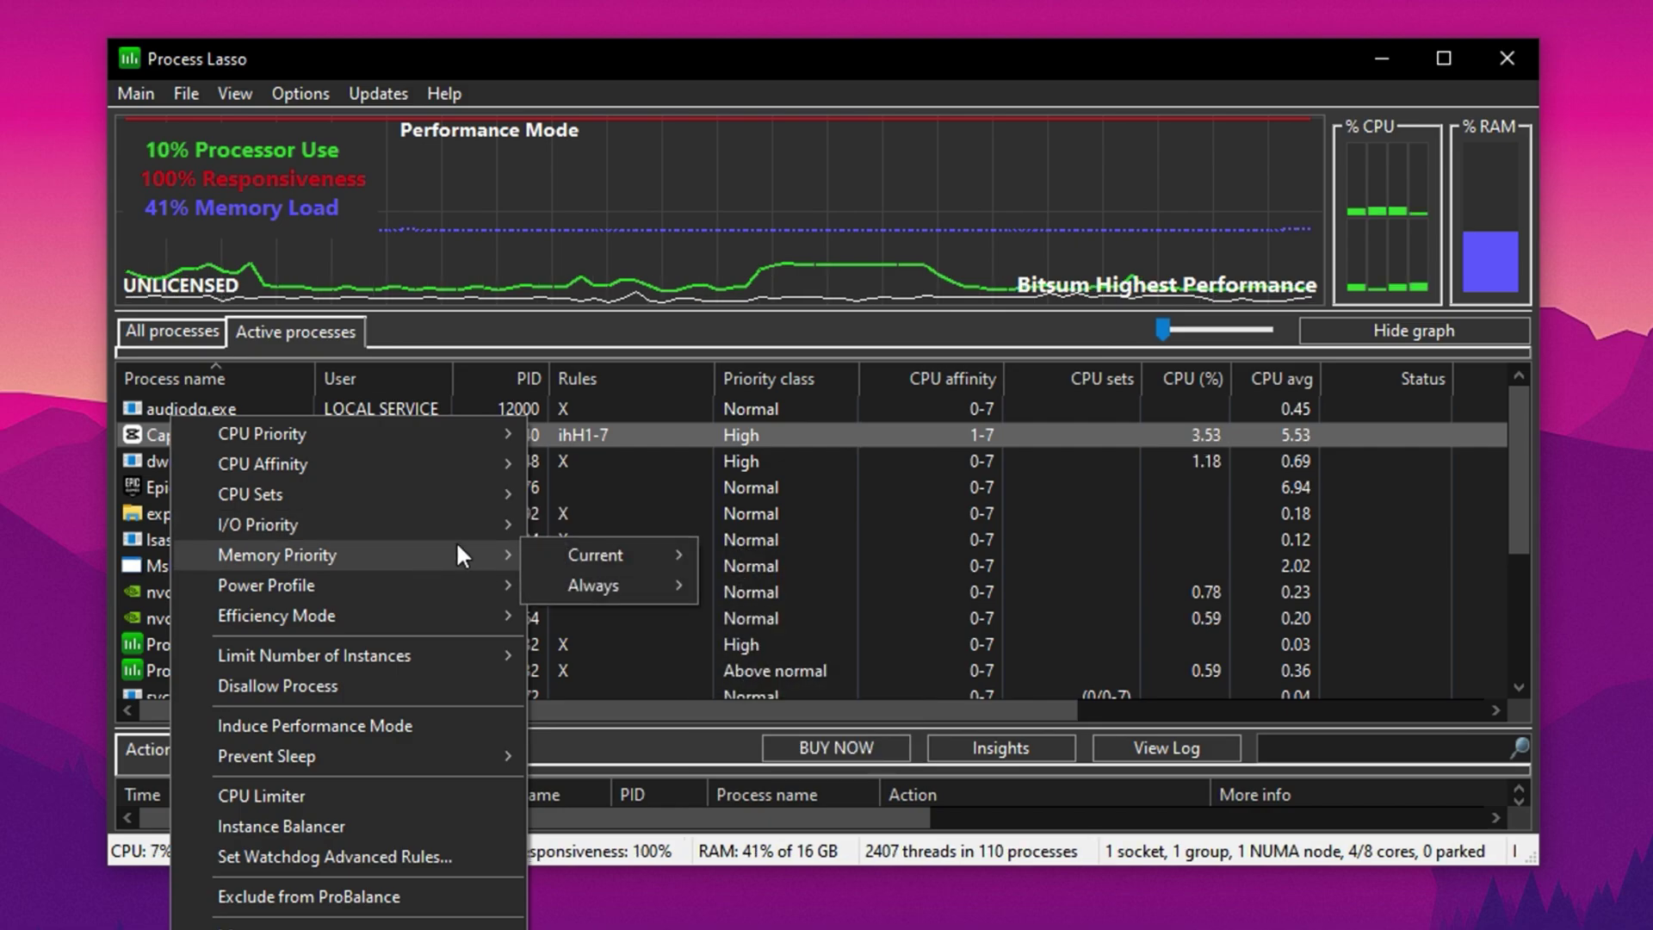
pyautogui.moveTo(458, 575)
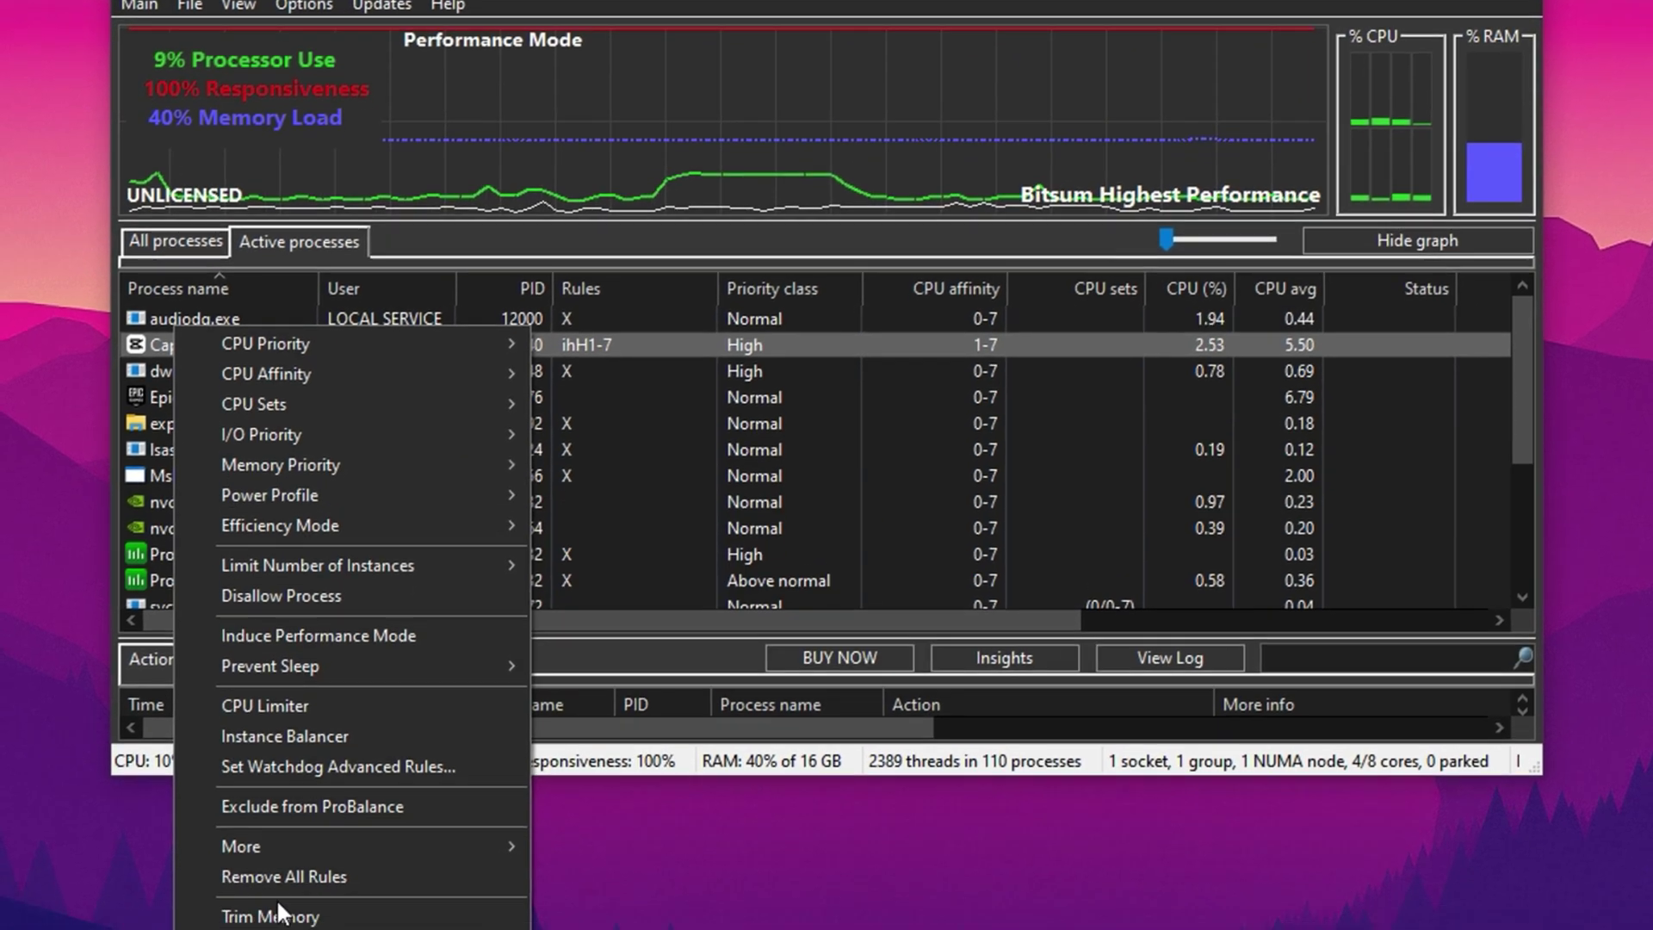
pyautogui.moveTo(289, 929)
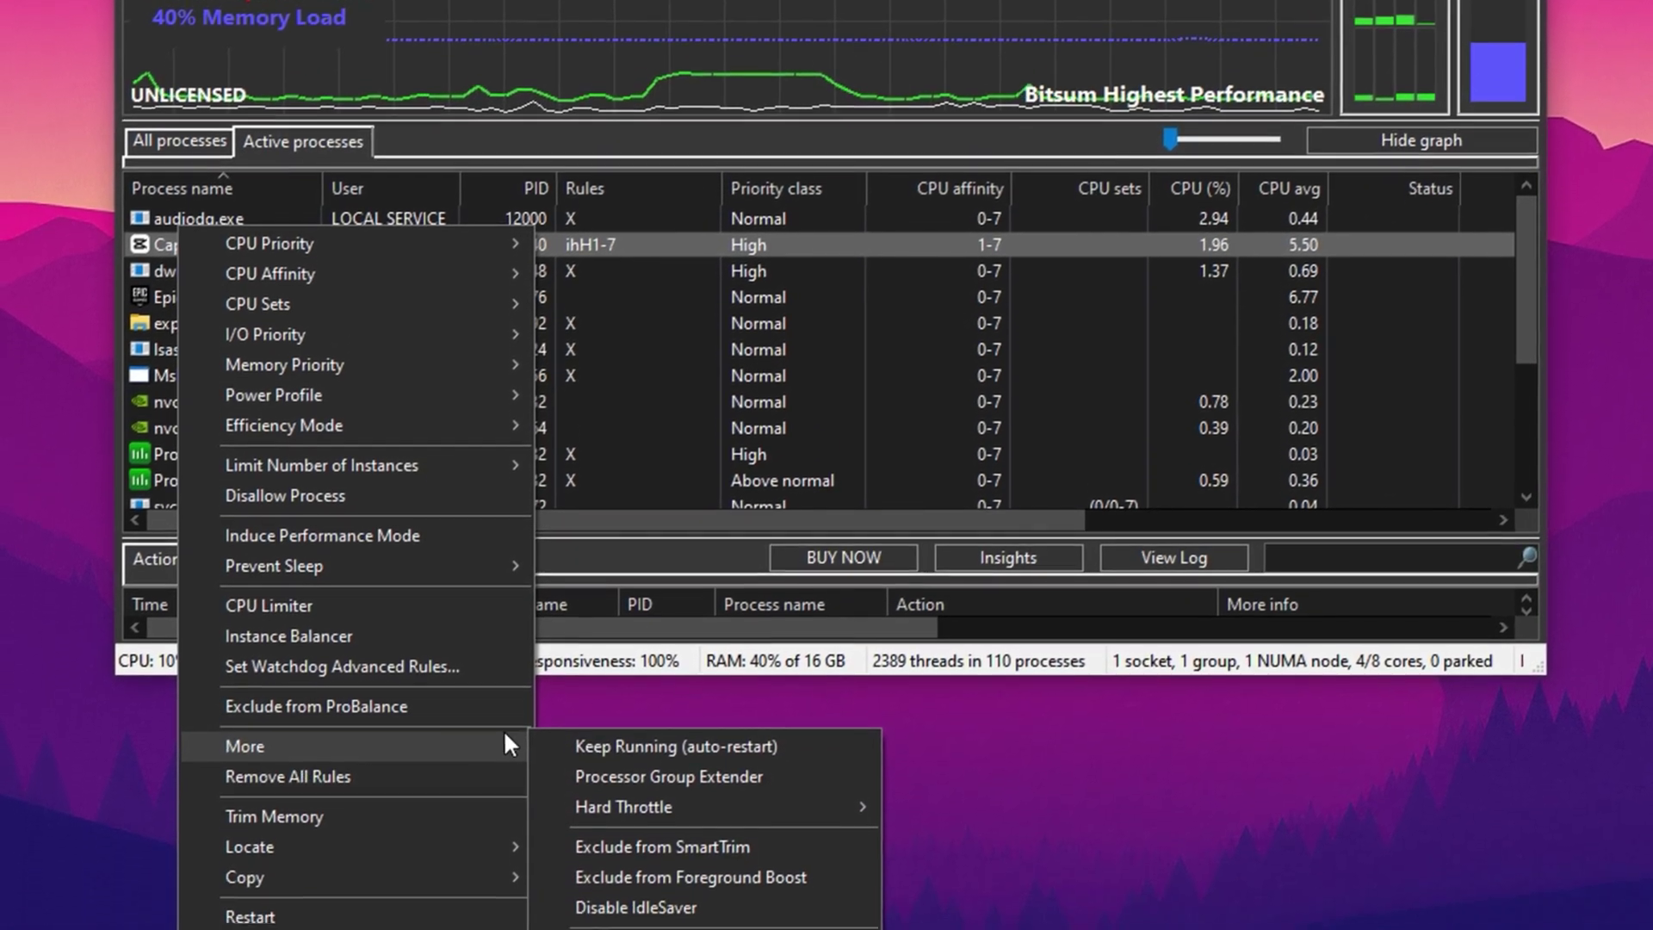
pyautogui.moveTo(622, 856)
pyautogui.moveTo(956, 771)
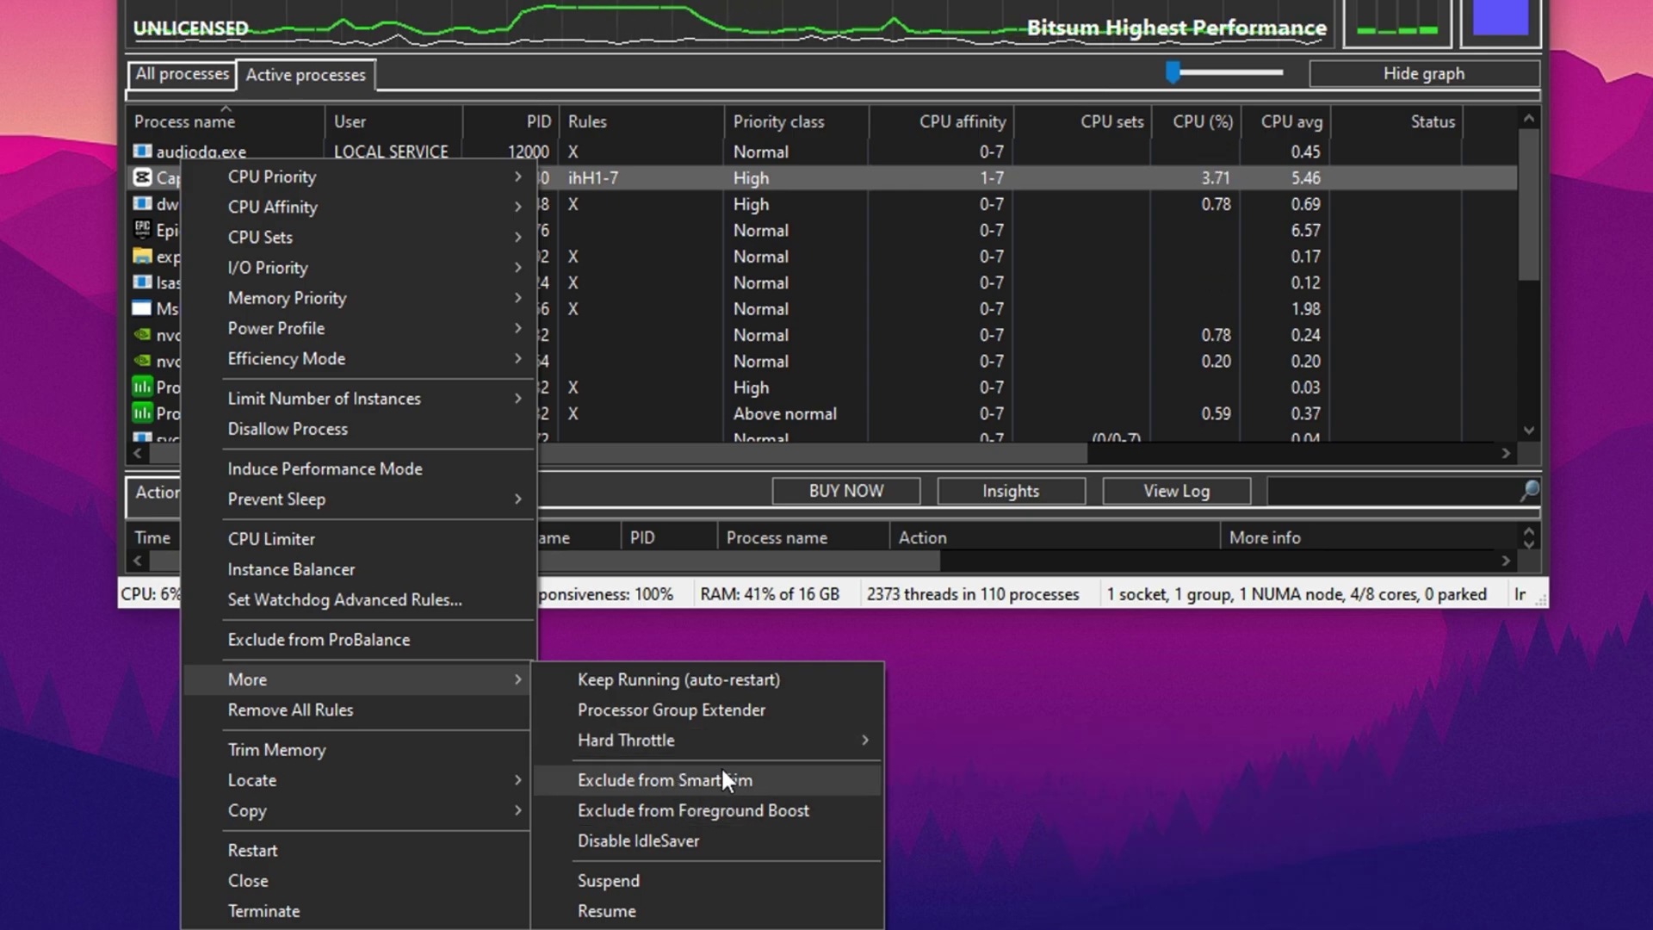
pyautogui.moveTo(695, 756)
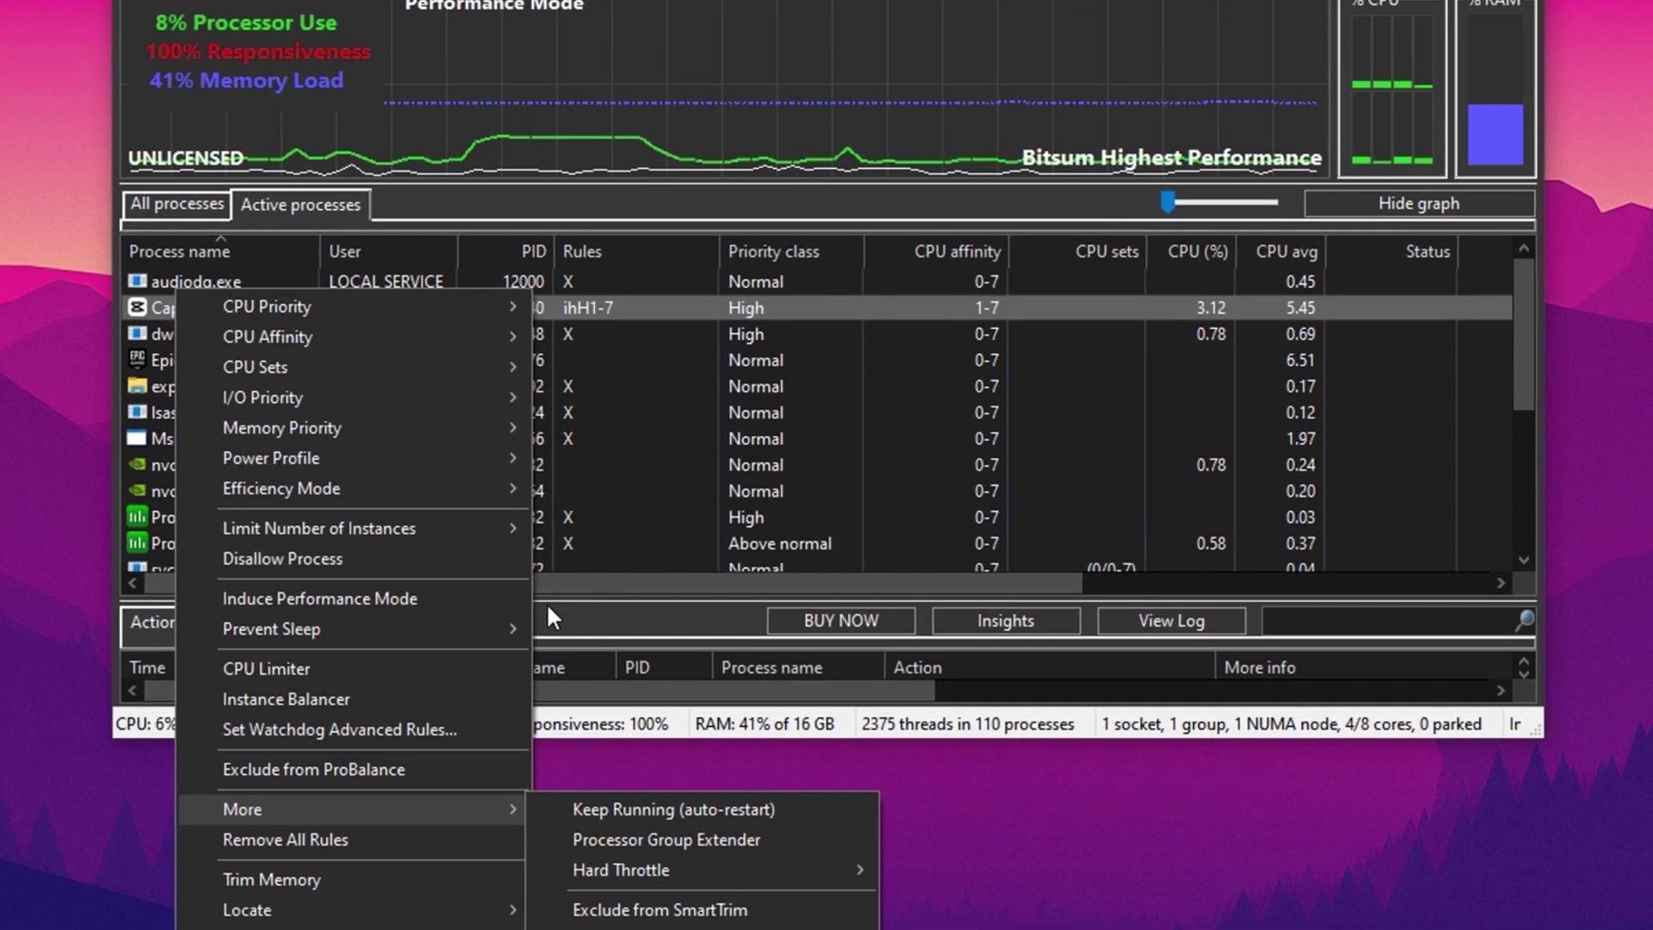
pyautogui.click(600, 488)
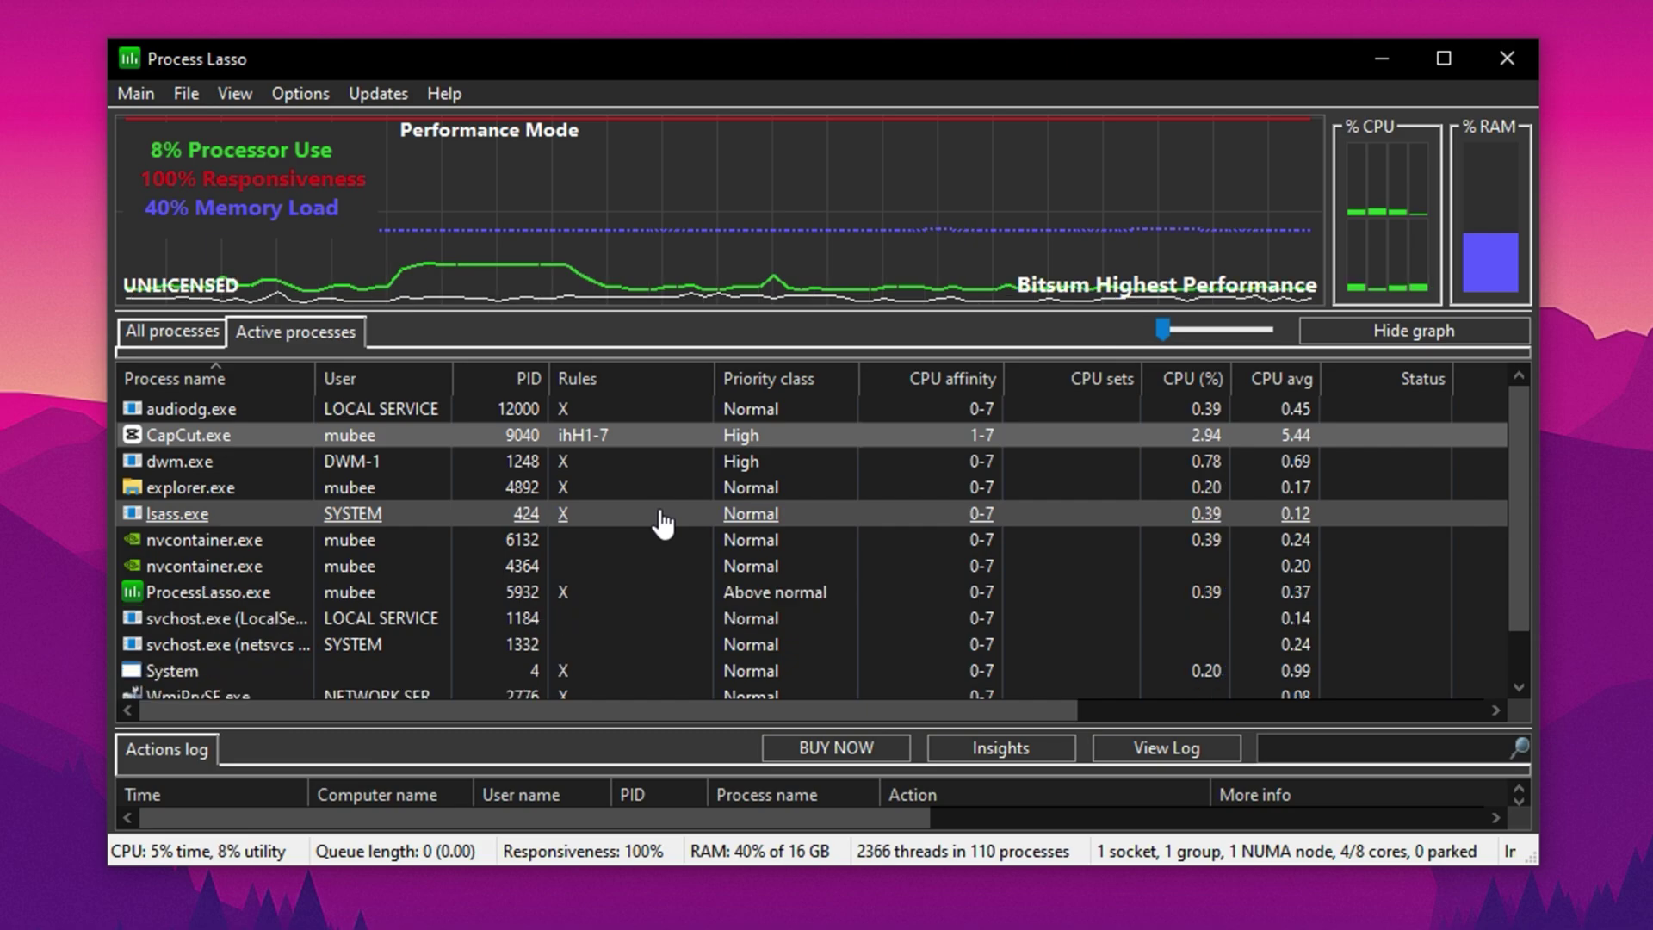
pyautogui.click(1363, 57)
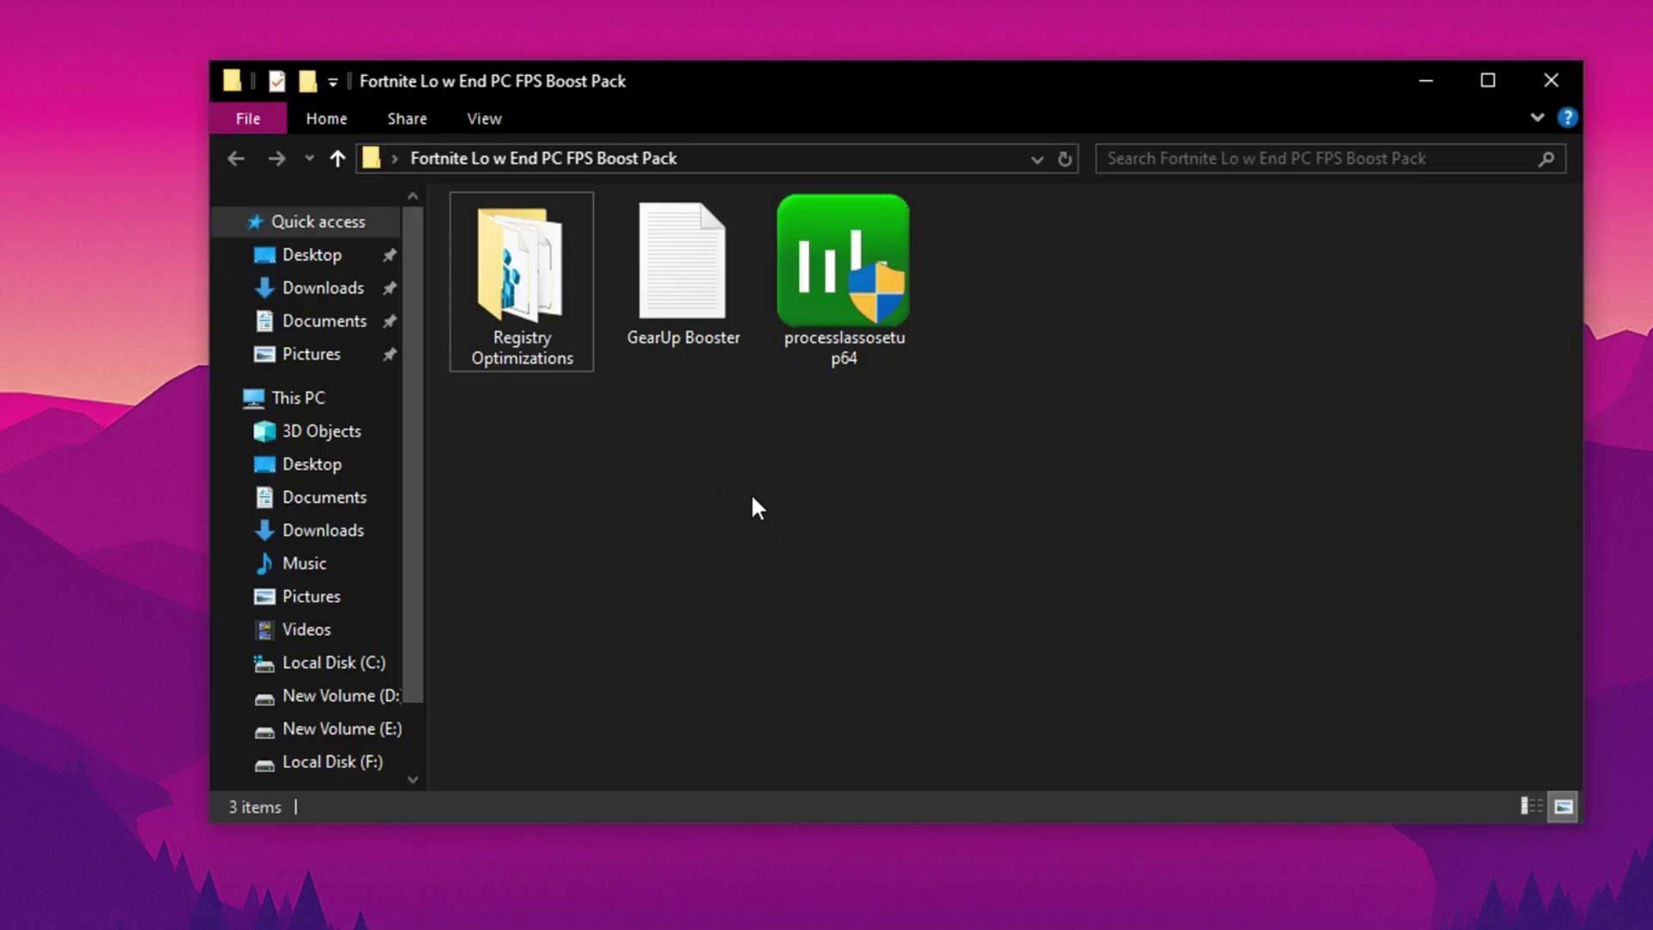
# Open the Registry Optimizations folder of the FPS boost pack and look over its registry files
pyautogui.doubleClick(513, 251)
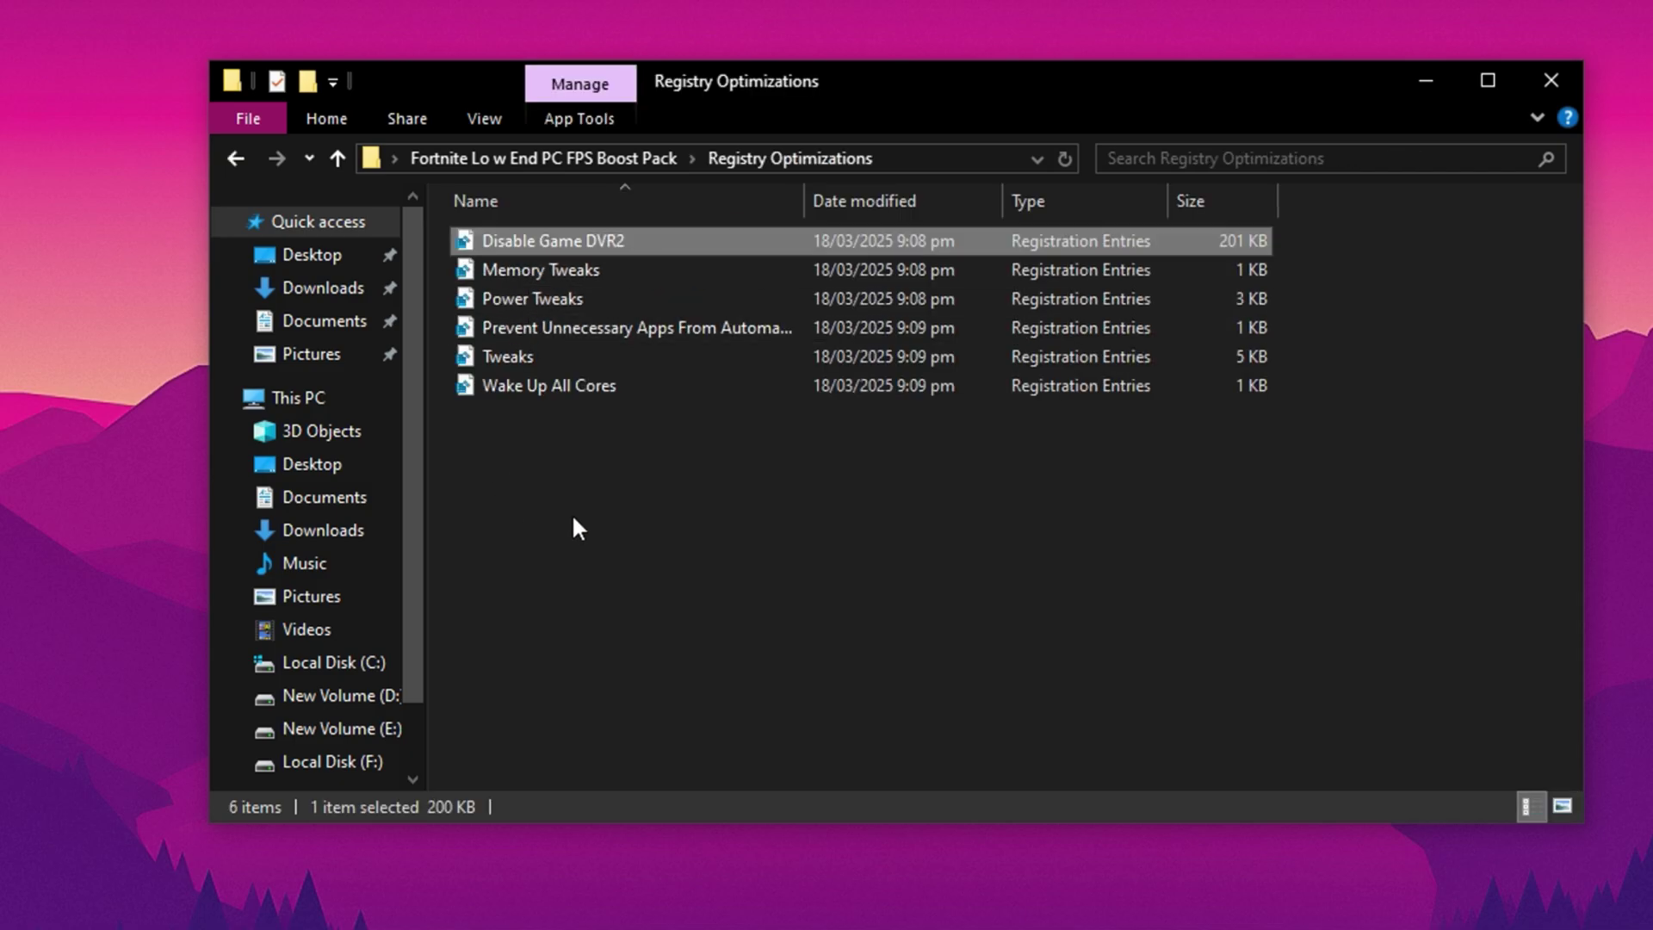
pyautogui.click(572, 447)
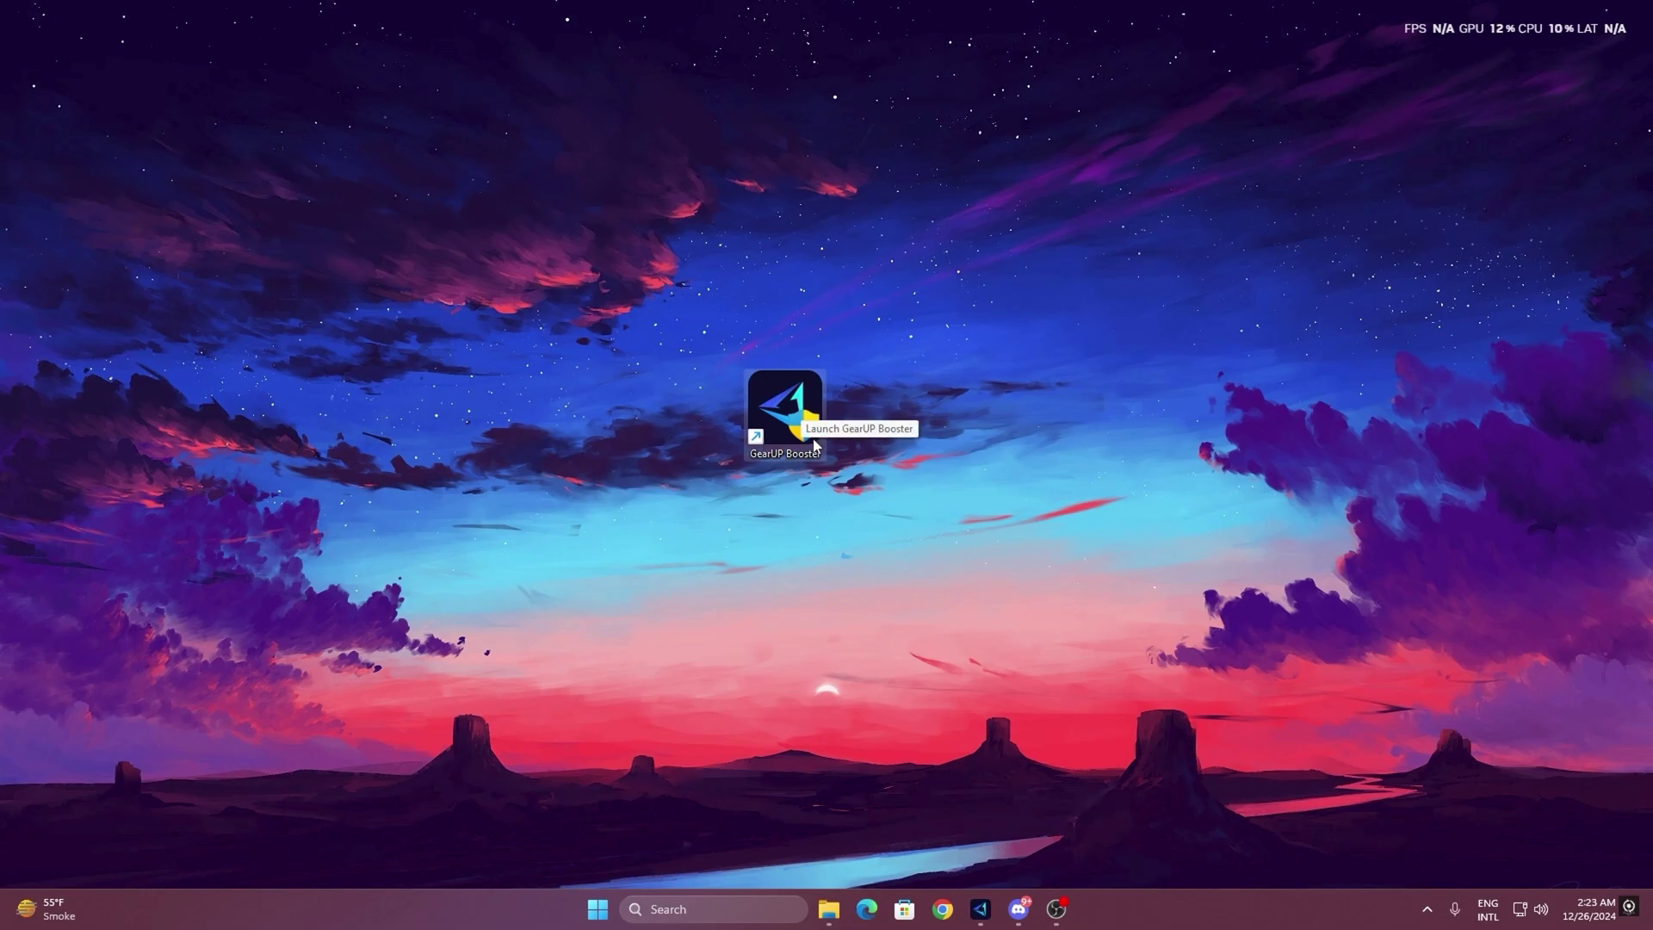
# Launch GearUP Booster and look over the account's membership details, the home page games and the Popular games catalogue
pyautogui.doubleClick(785, 404)
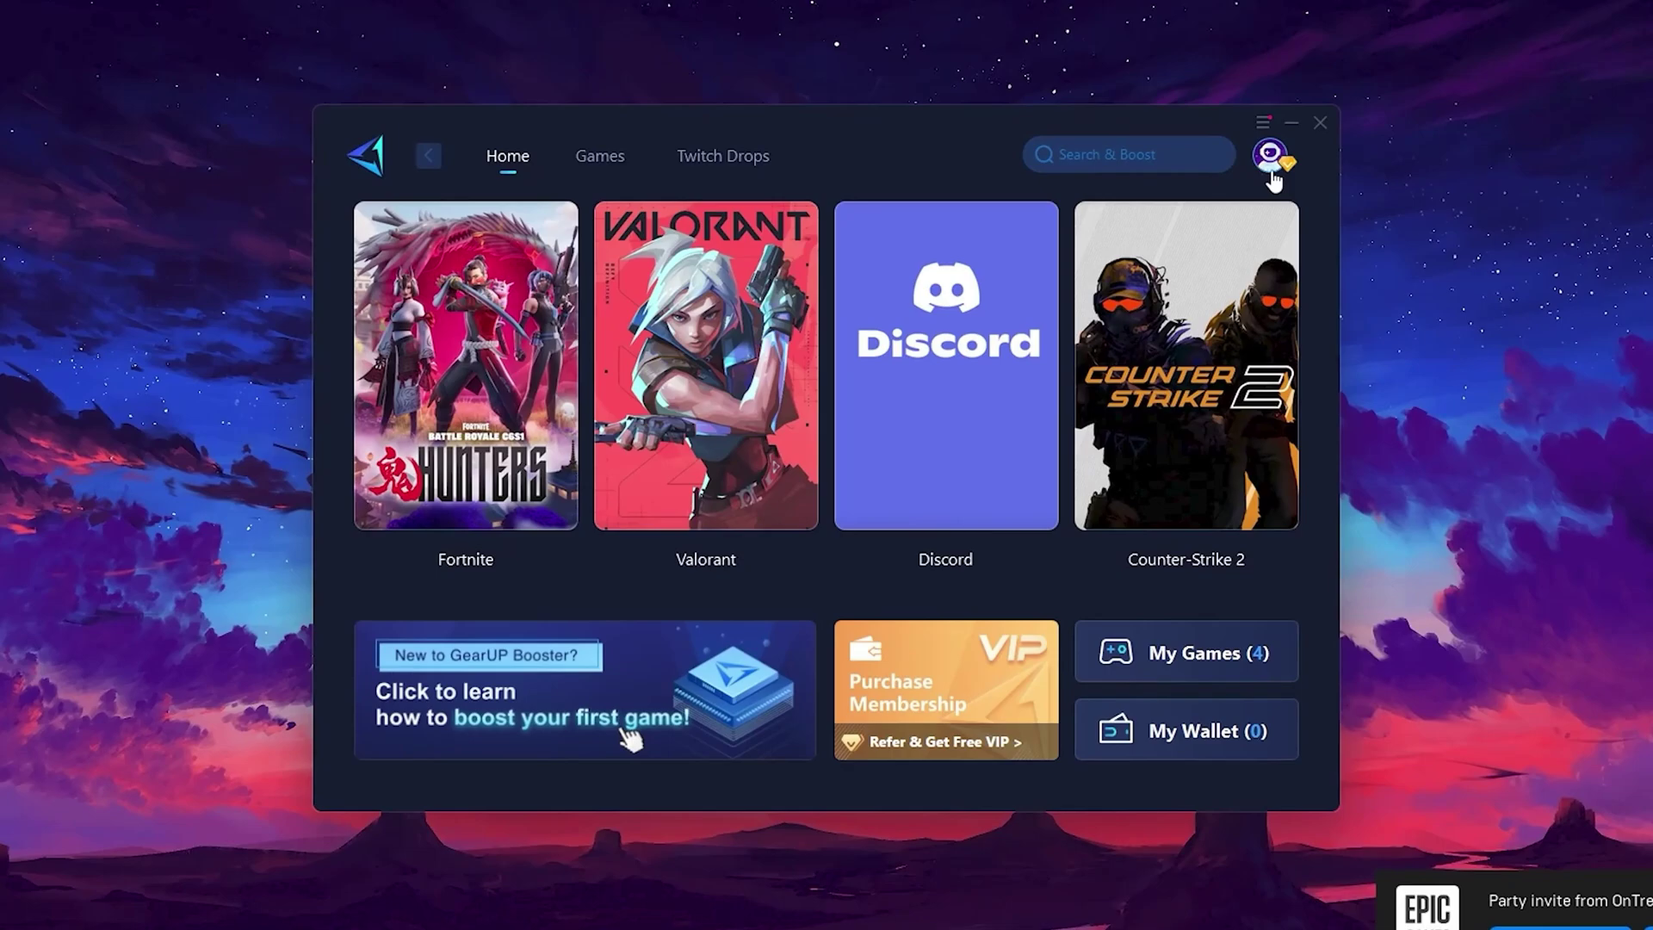
pyautogui.moveTo(1265, 162)
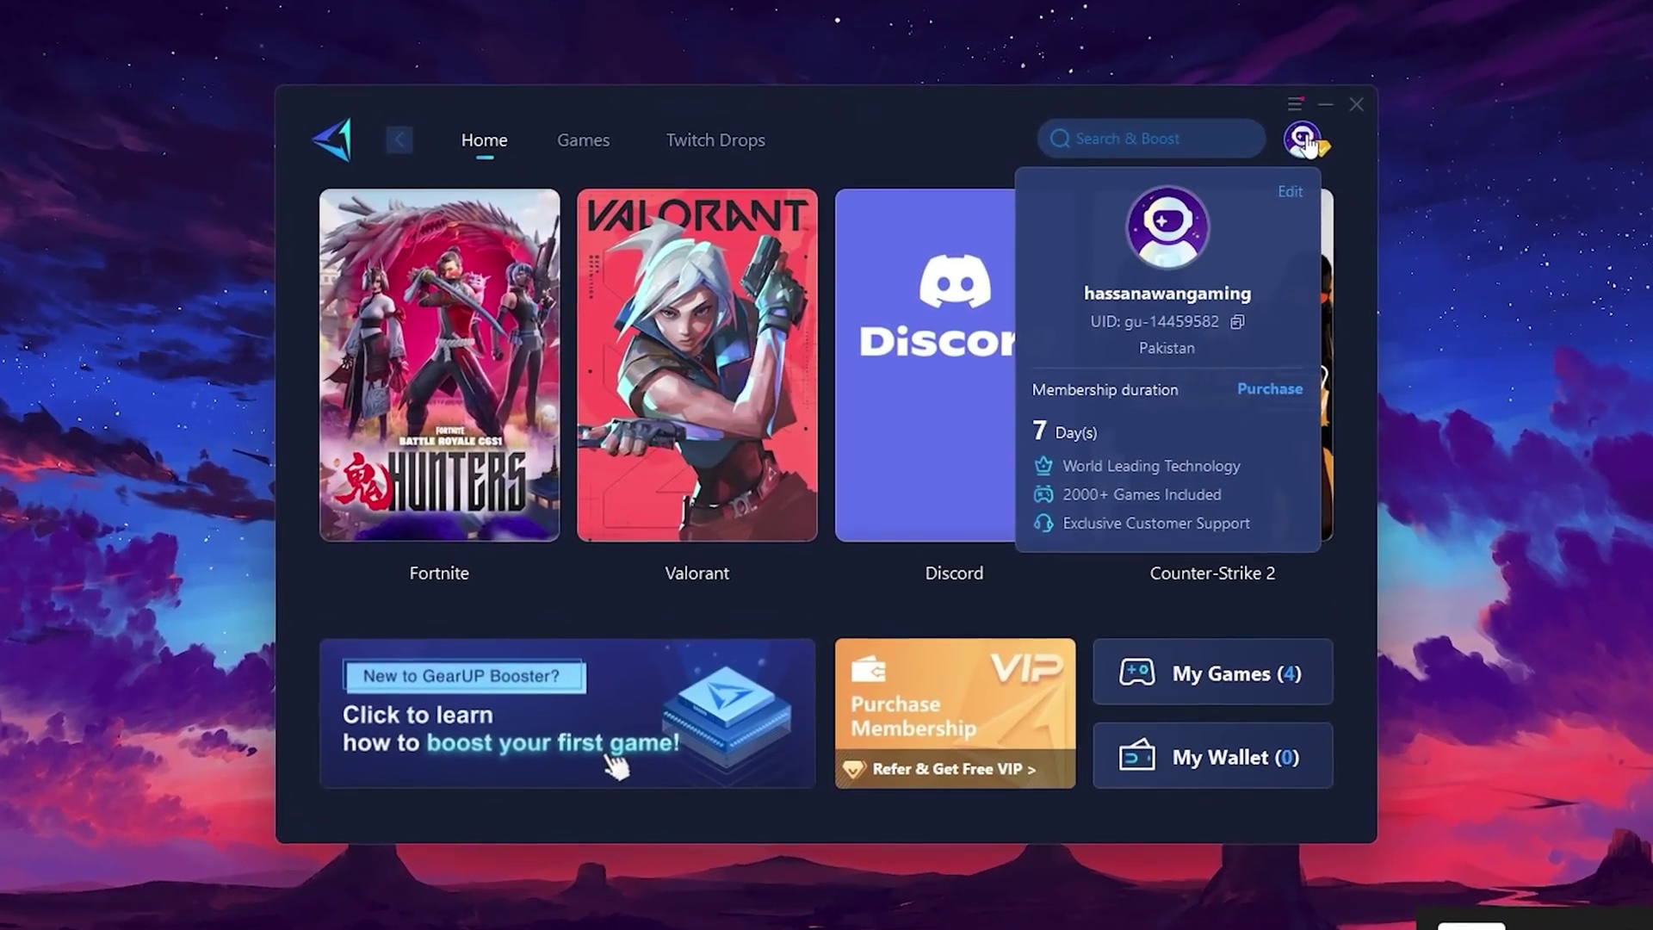
pyautogui.moveTo(1012, 233)
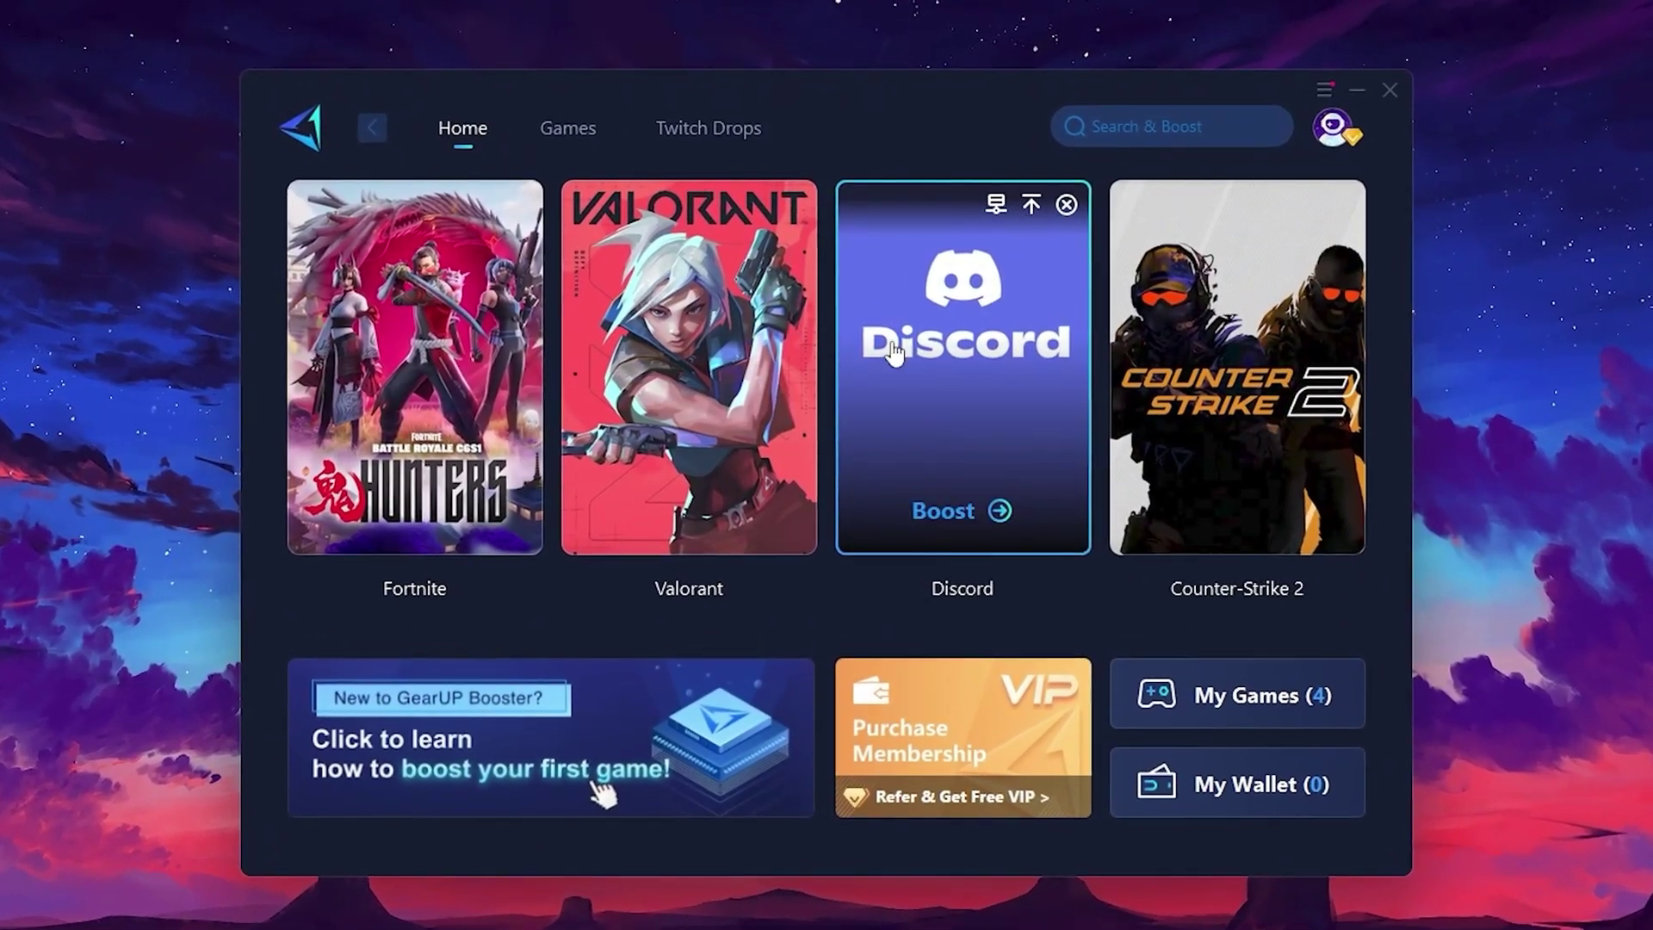
pyautogui.moveTo(1258, 334)
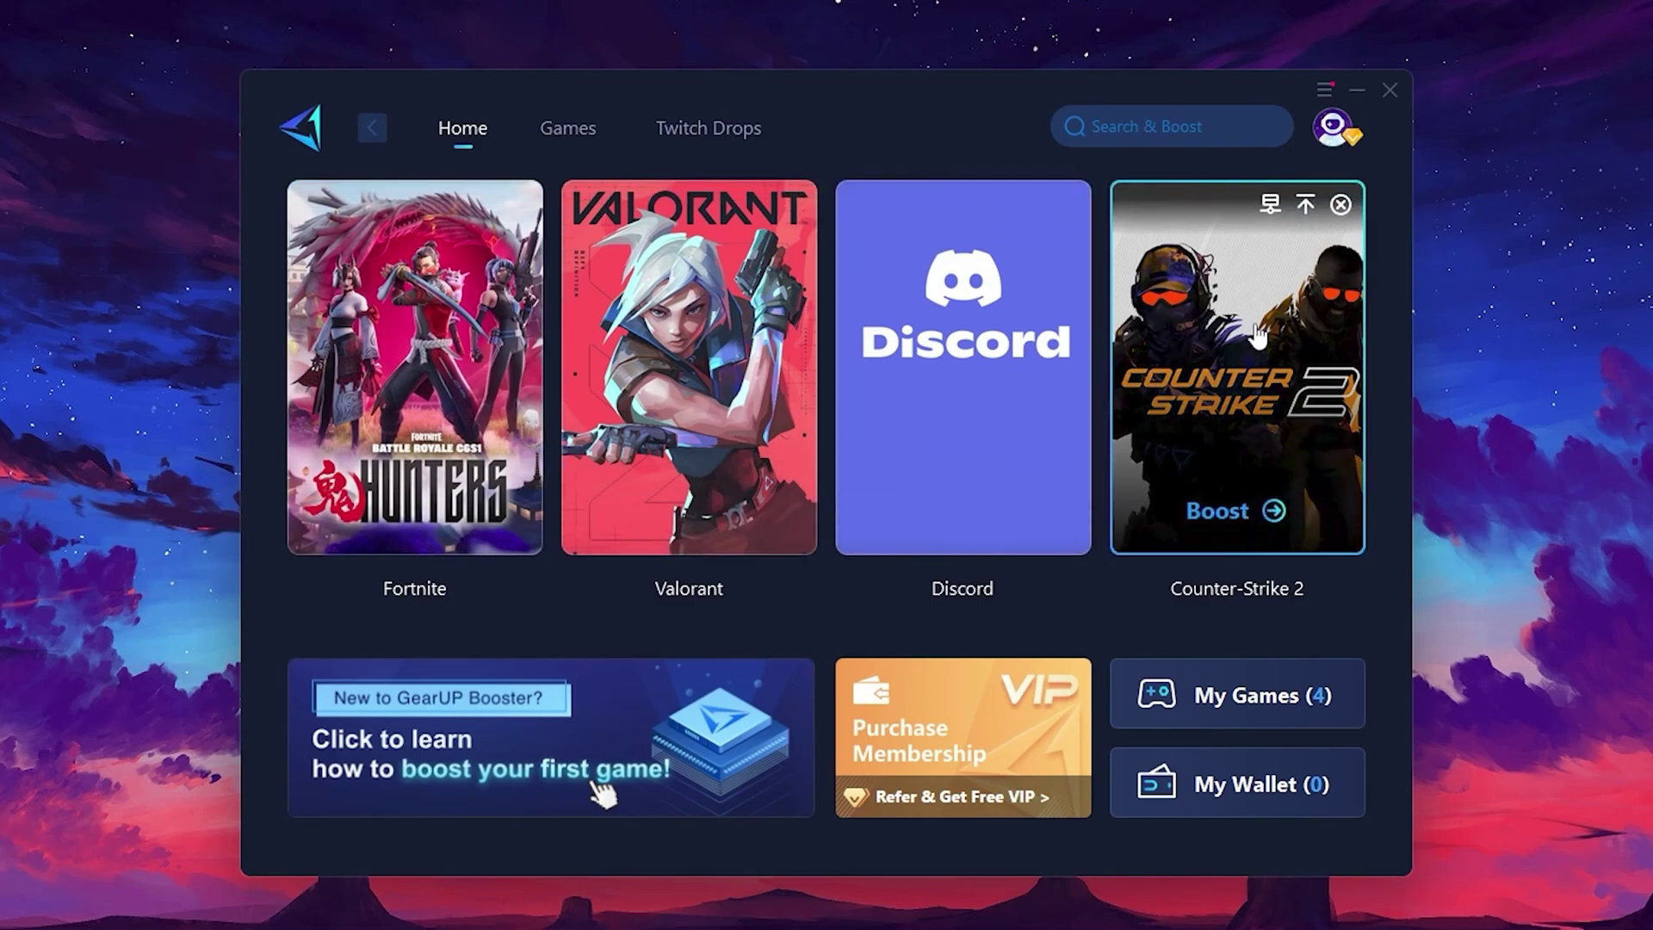
pyautogui.click(558, 131)
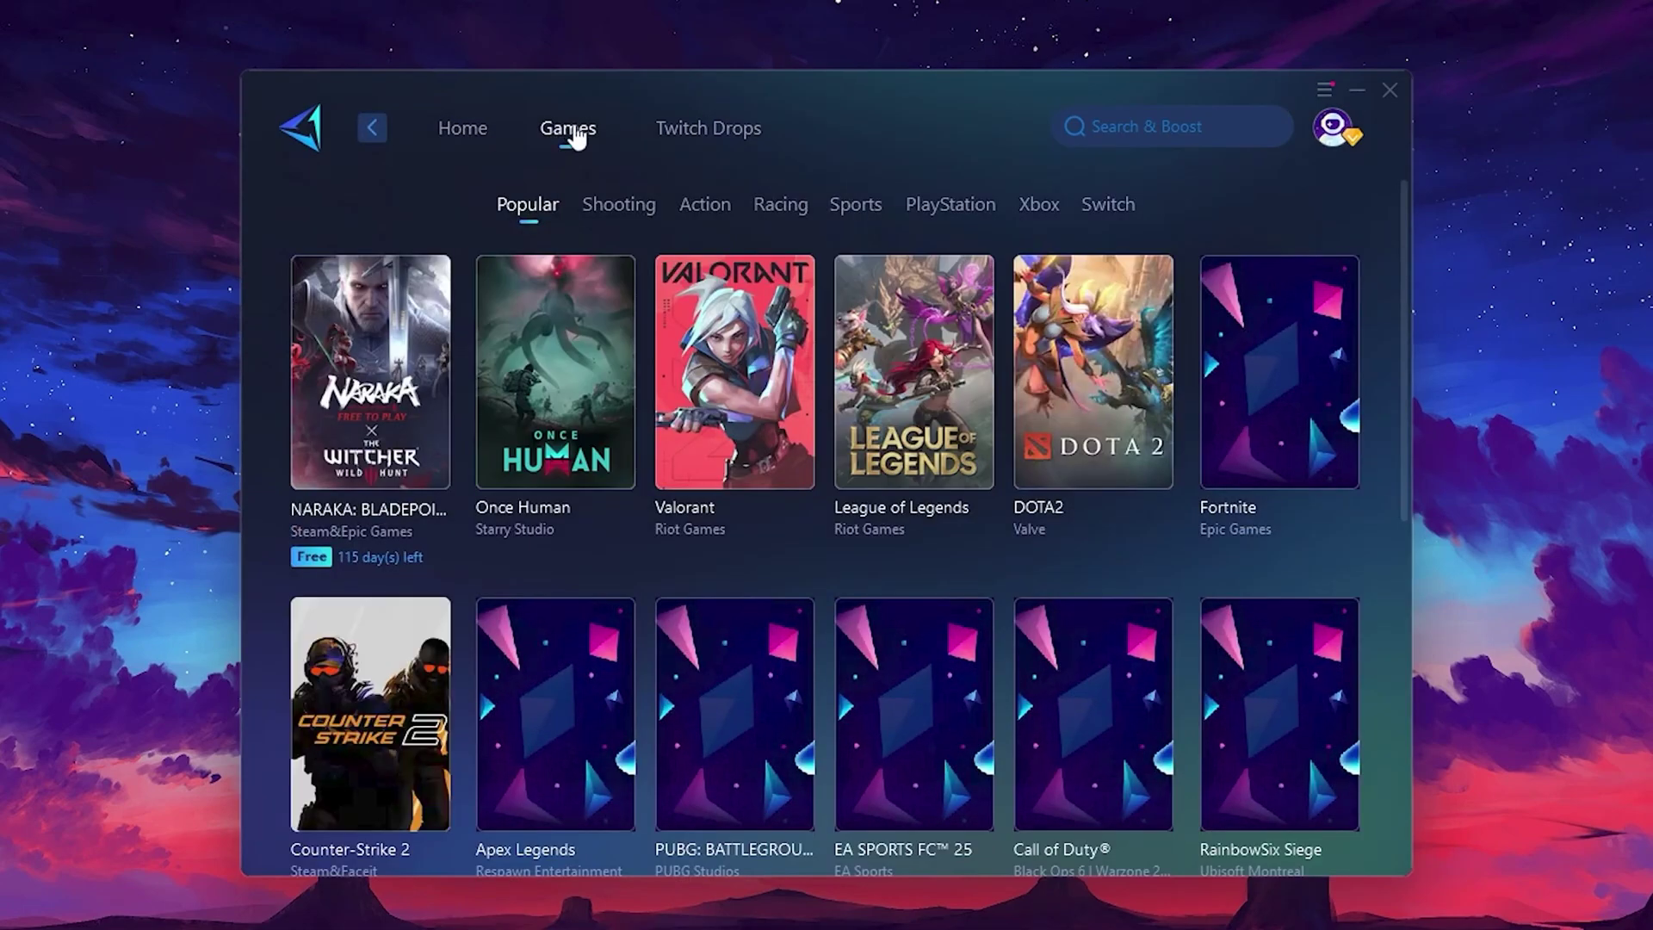
pyautogui.moveTo(1135, 298)
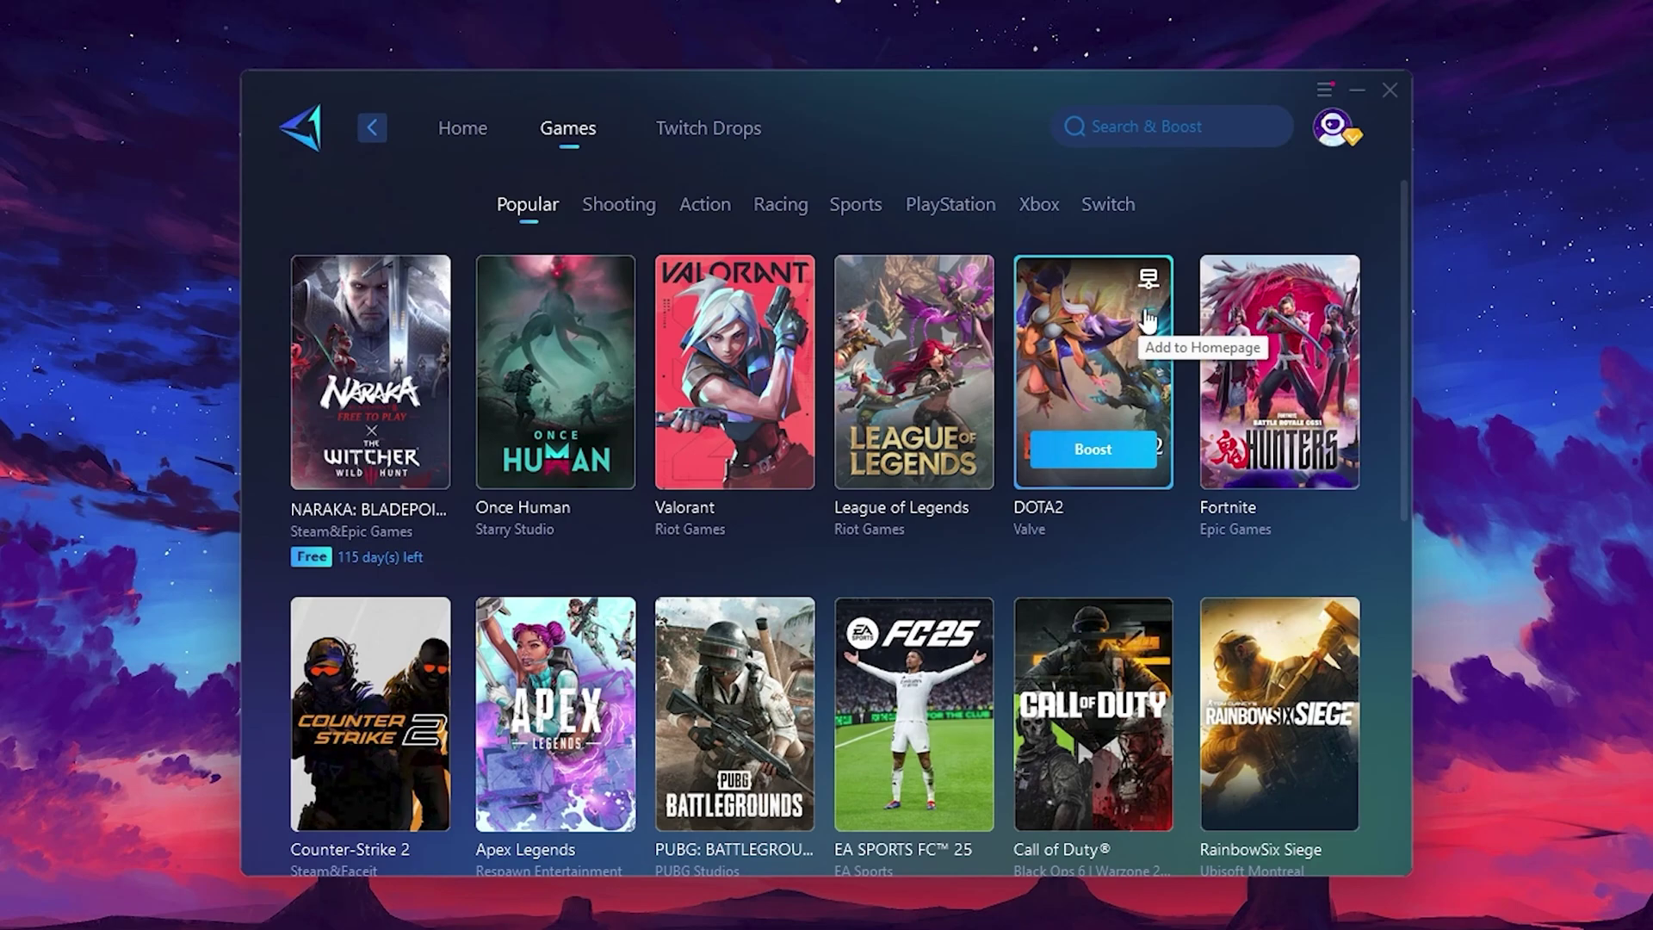
# Return to the GearUP Booster home page and start boosting Fortnite
pyautogui.click(466, 137)
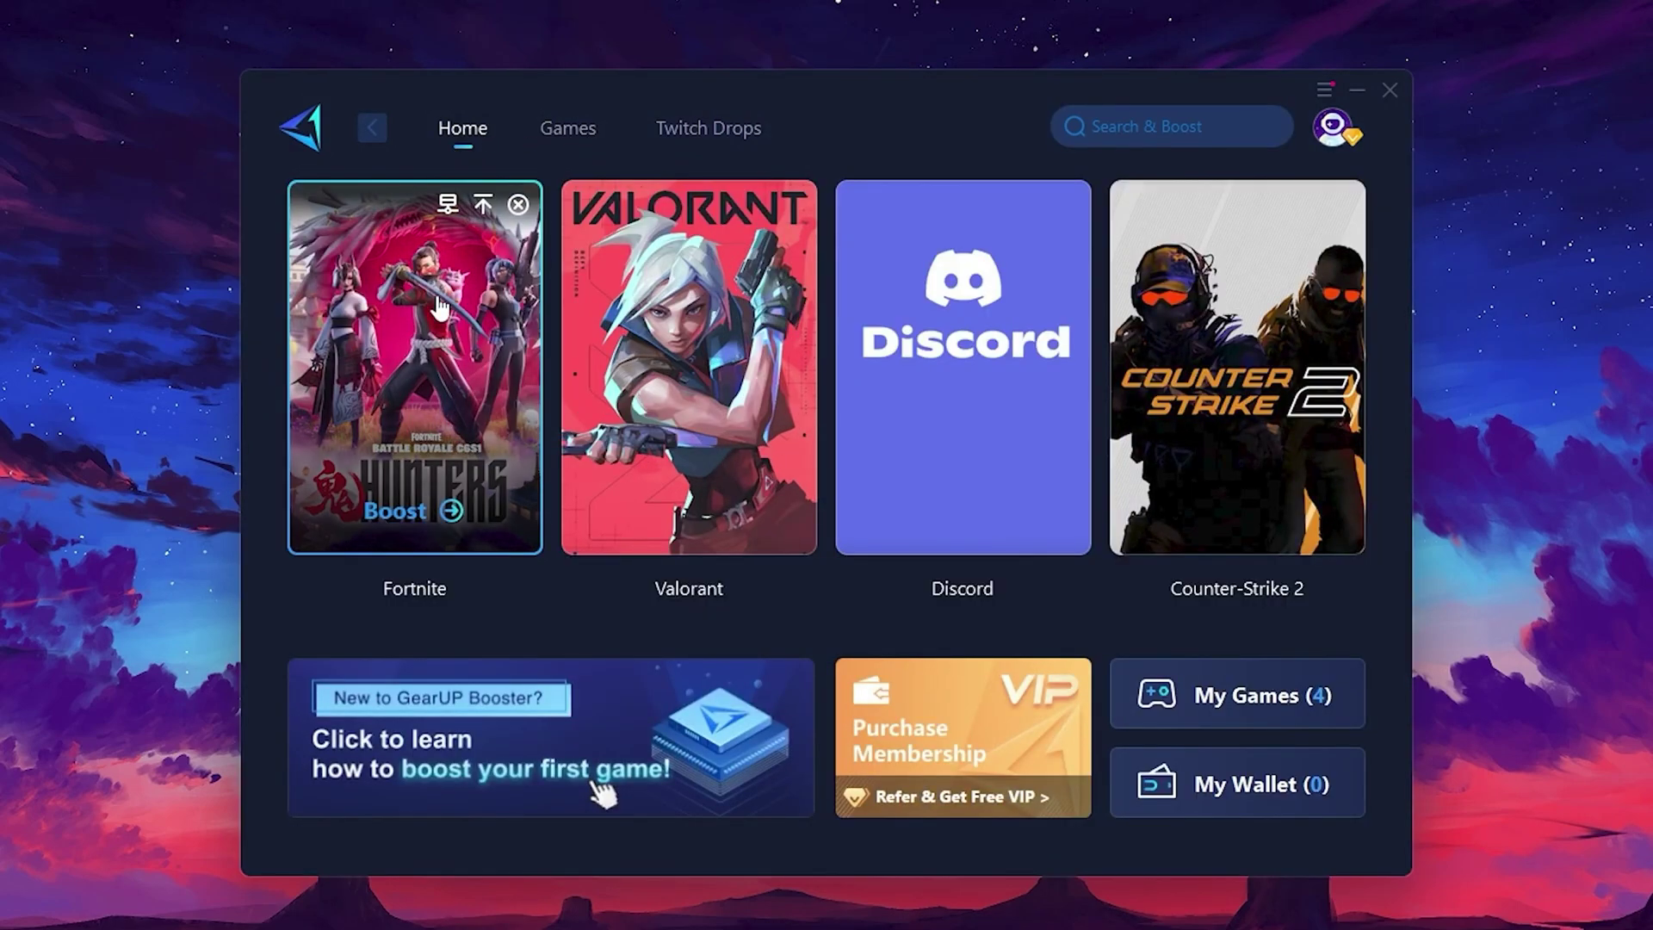
pyautogui.moveTo(465, 338)
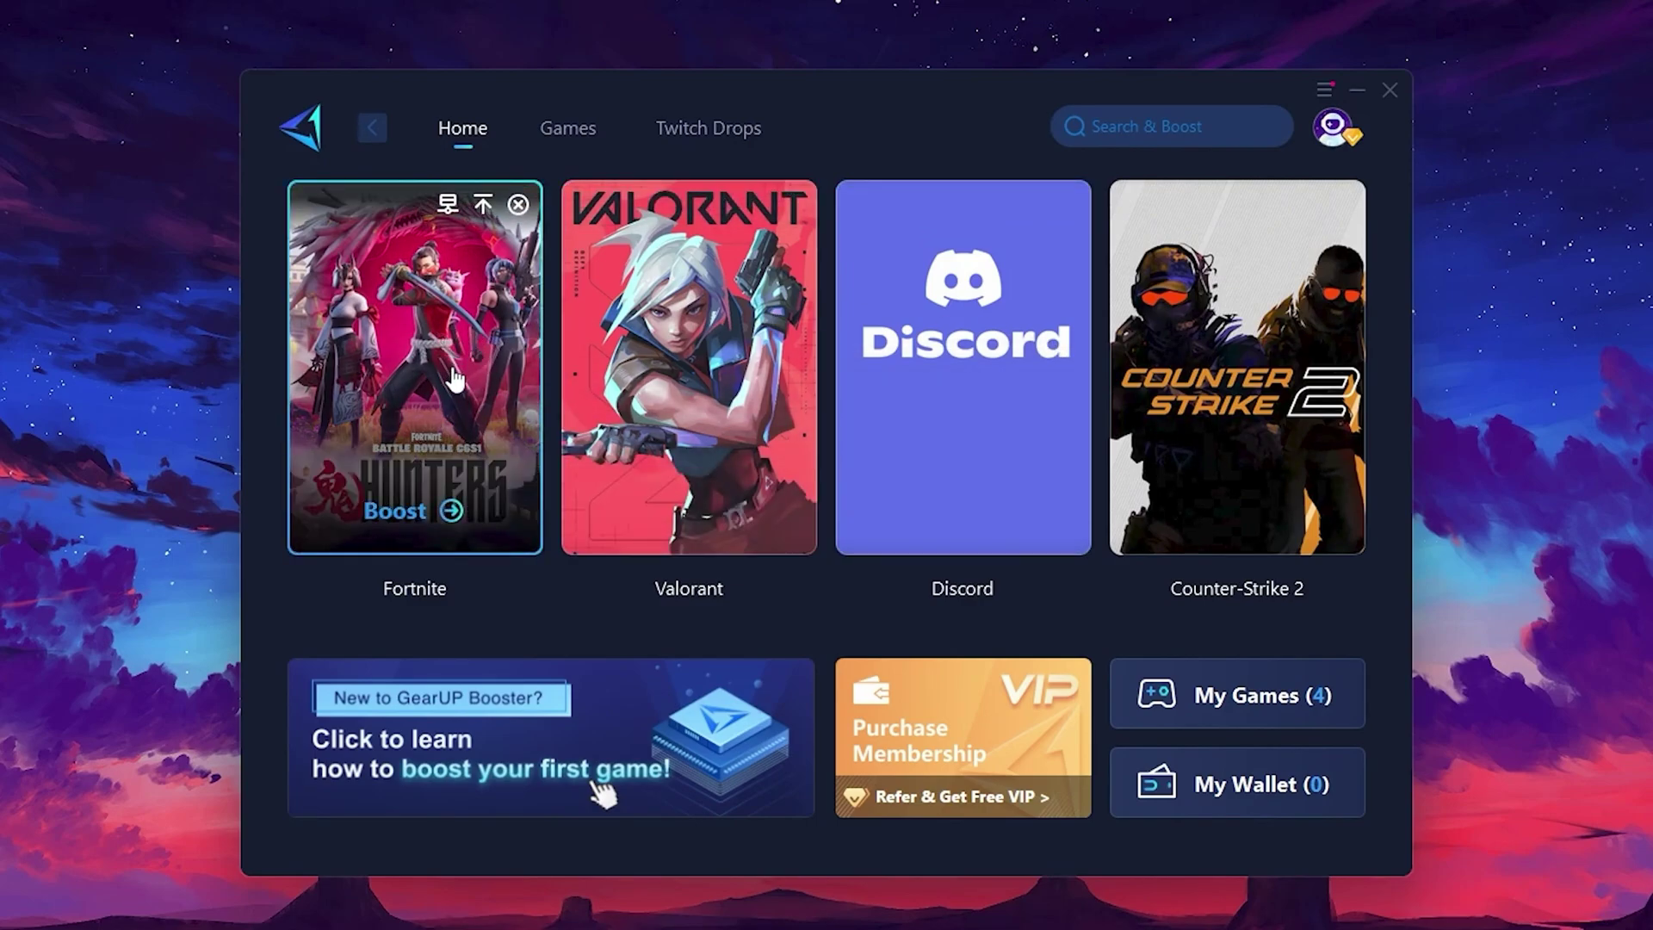
pyautogui.click(398, 511)
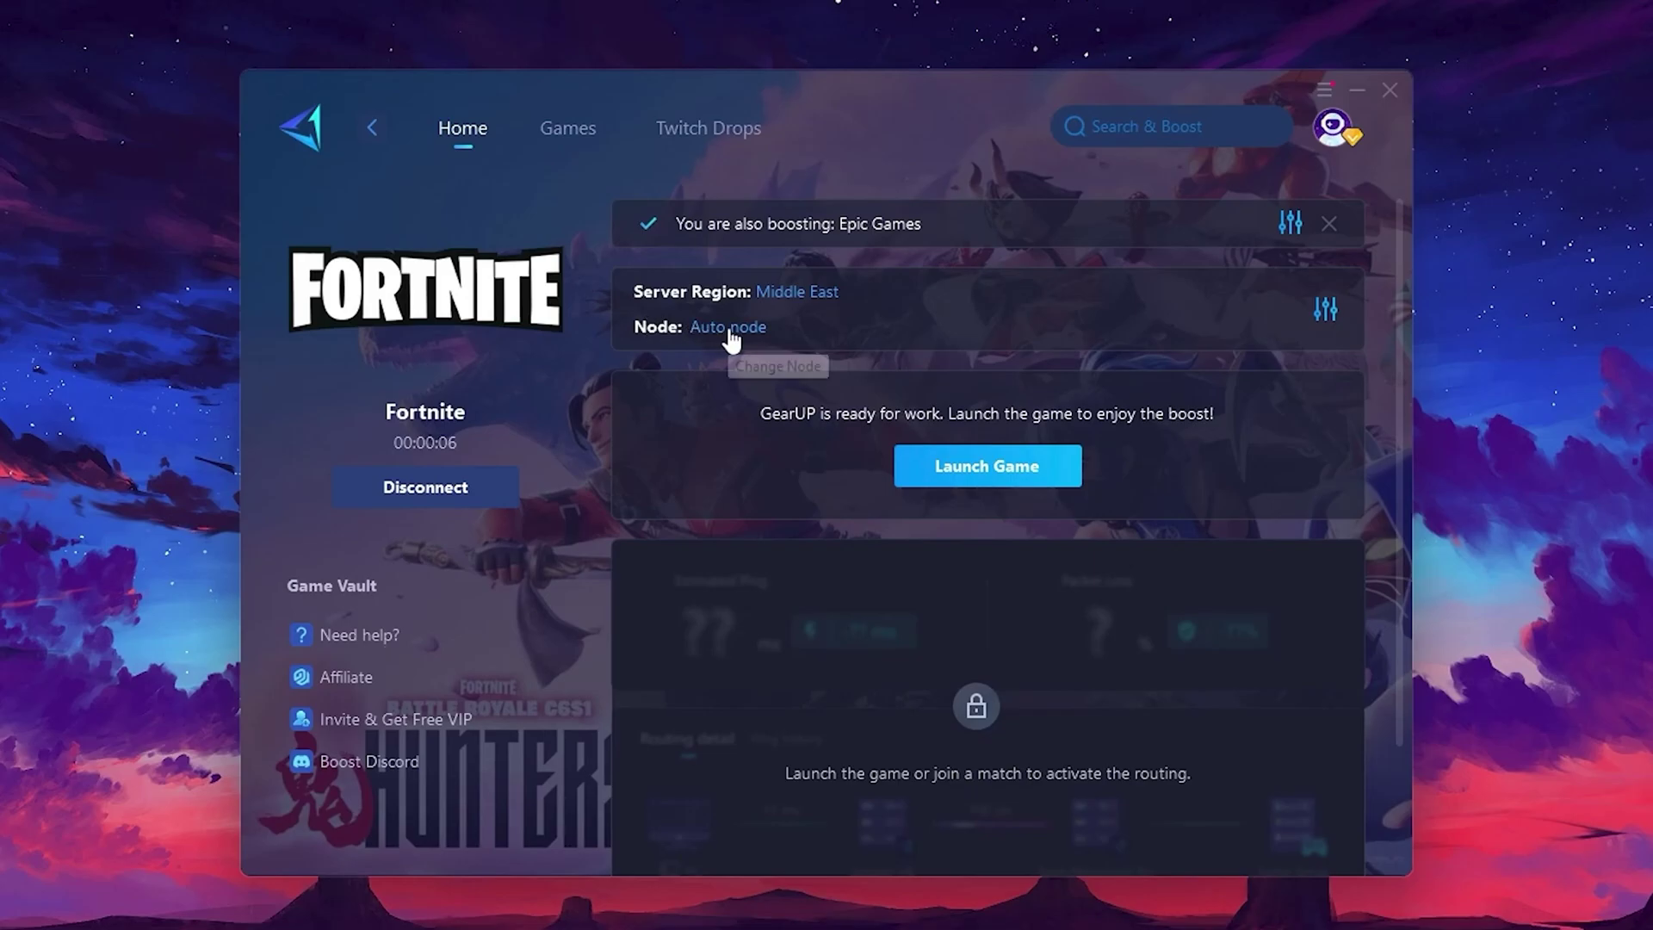
# Examine the available game server regions for Fortnite and close the list without choosing another region
pyautogui.click(806, 294)
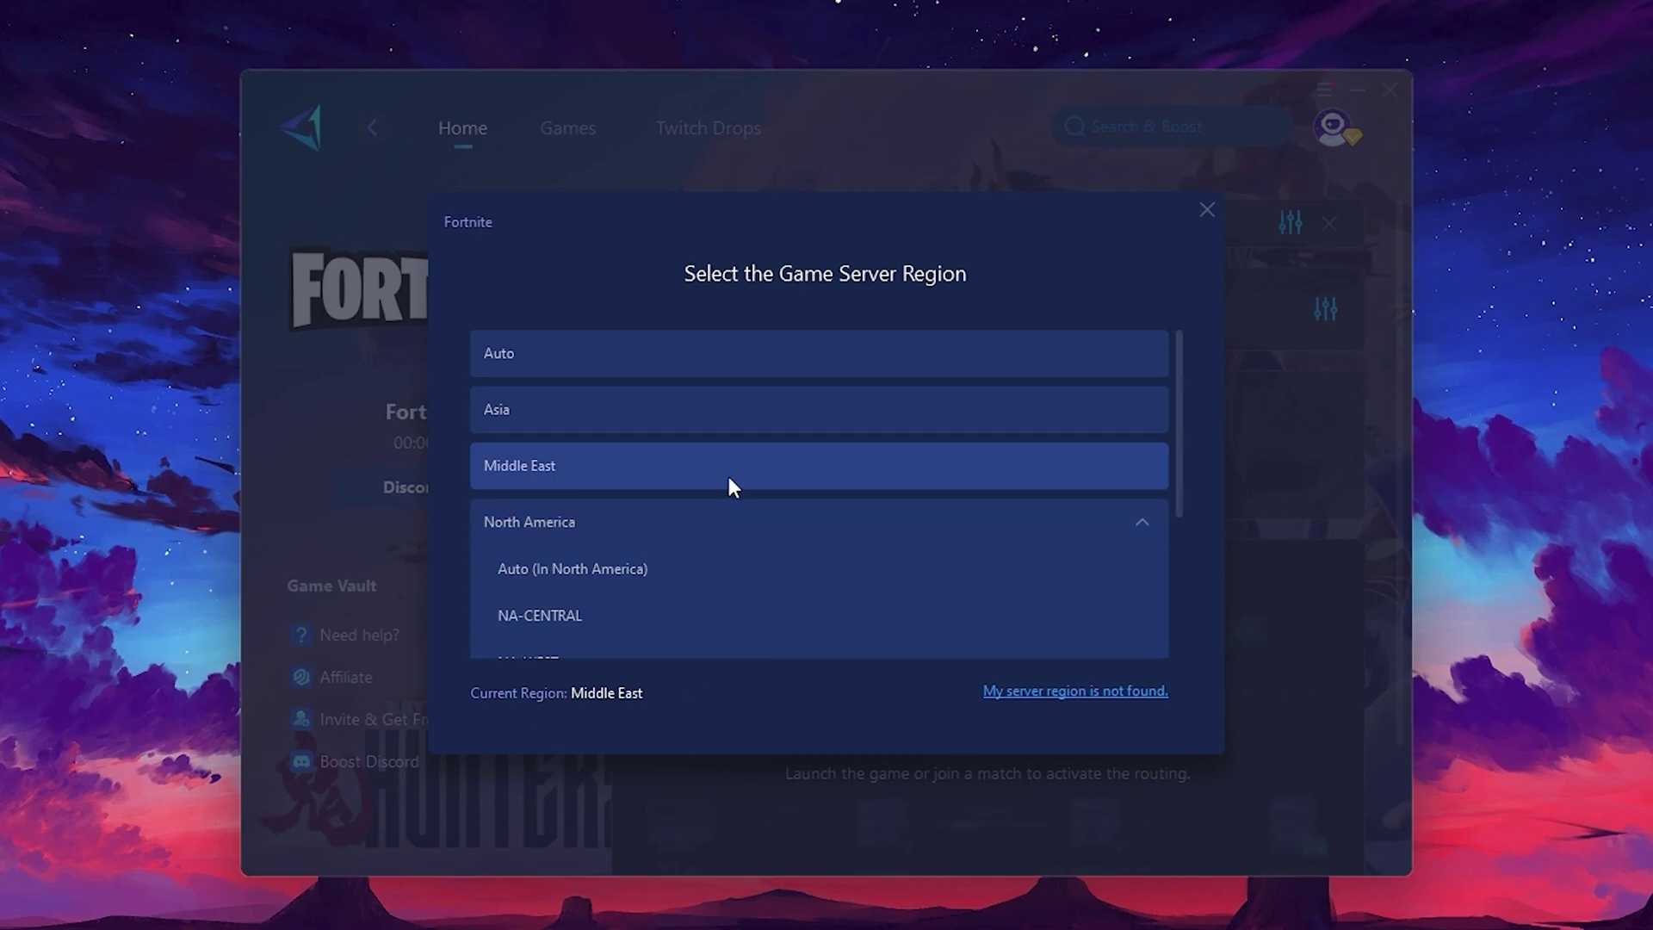
pyautogui.scroll(-2, 762, 515)
pyautogui.scroll(1, 672, 482)
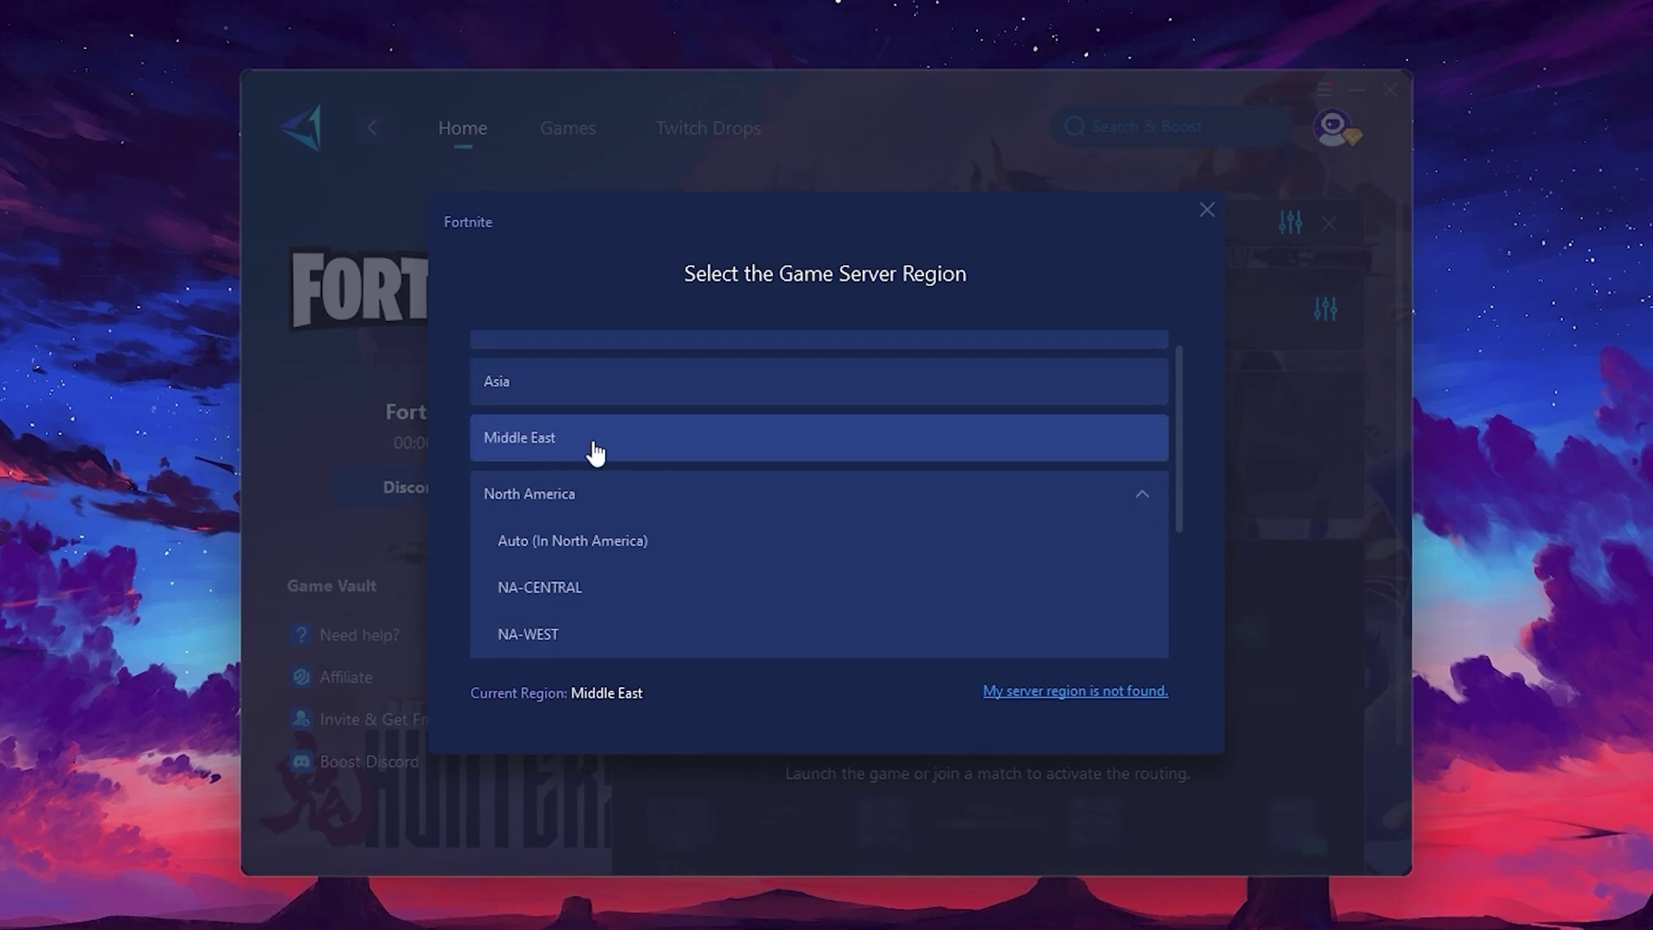
pyautogui.click(1206, 209)
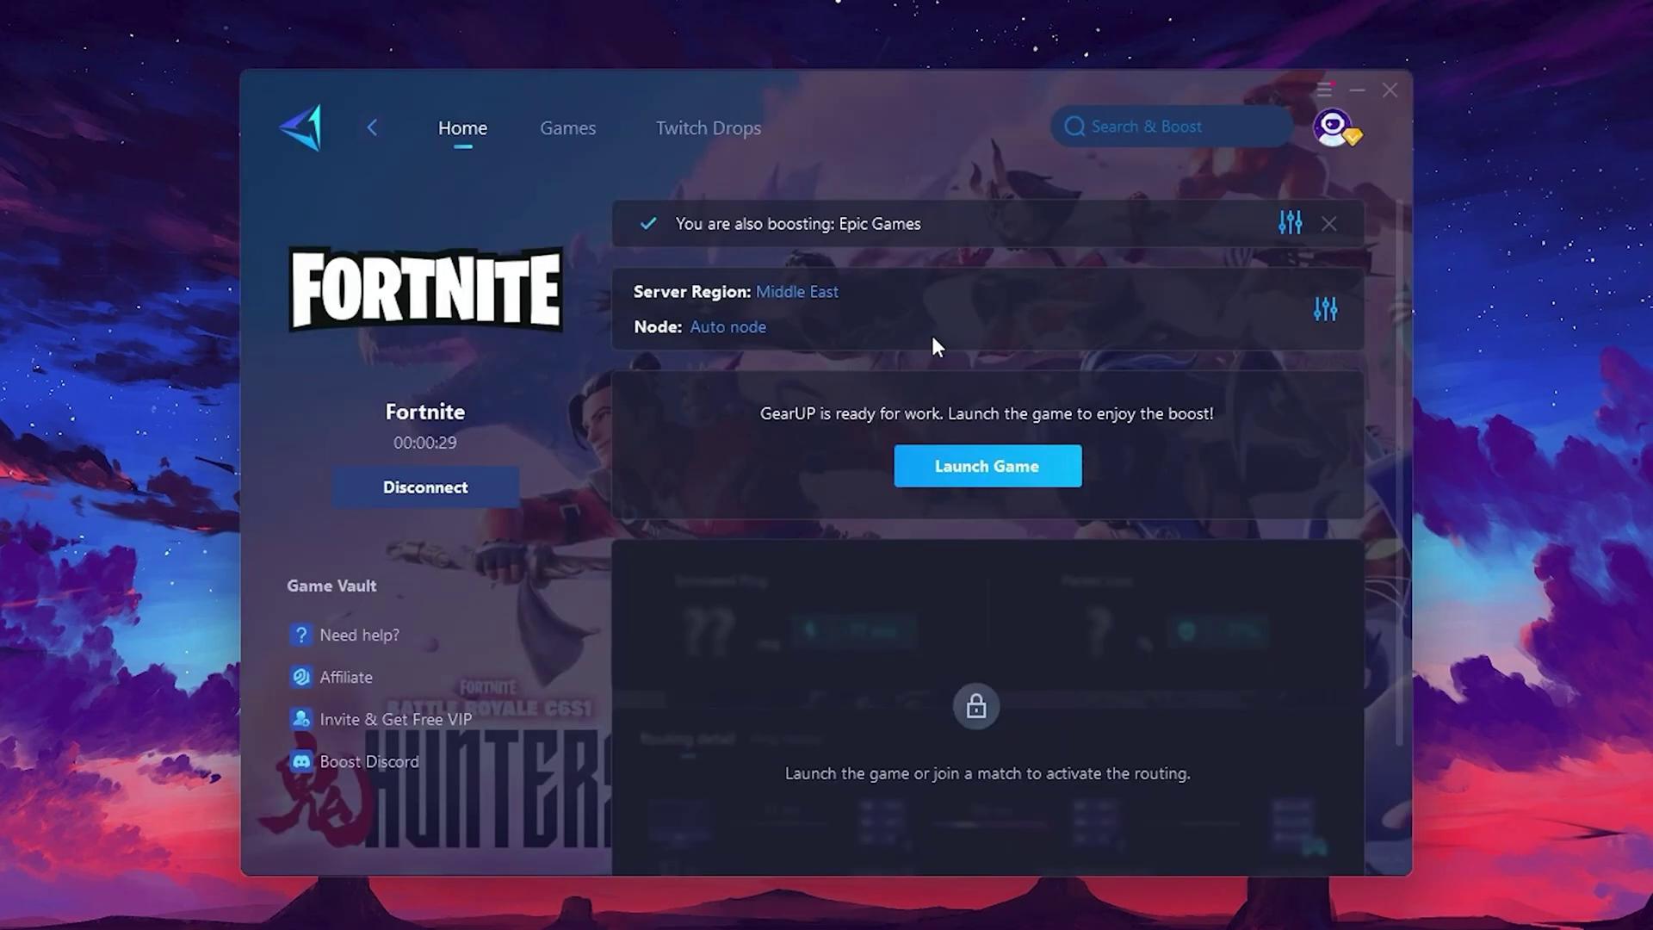
# Examine the Middle East server nodes for Fortnite with their pings and modes, and close the node list
pyautogui.click(718, 331)
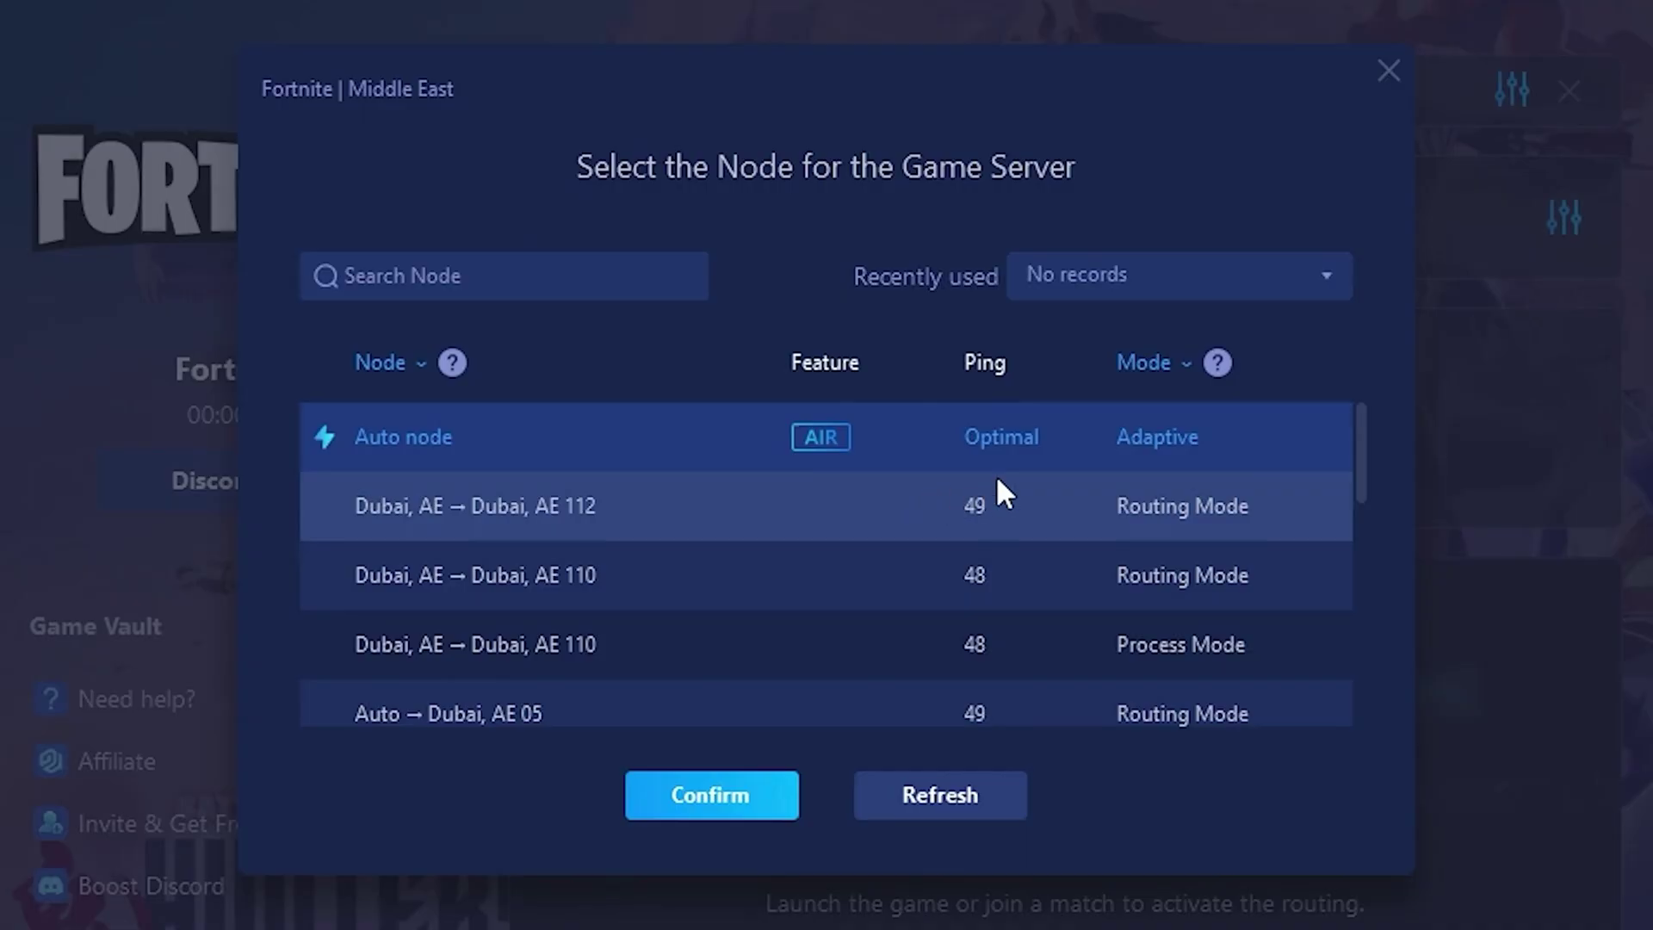
pyautogui.scroll(-2, 1086, 479)
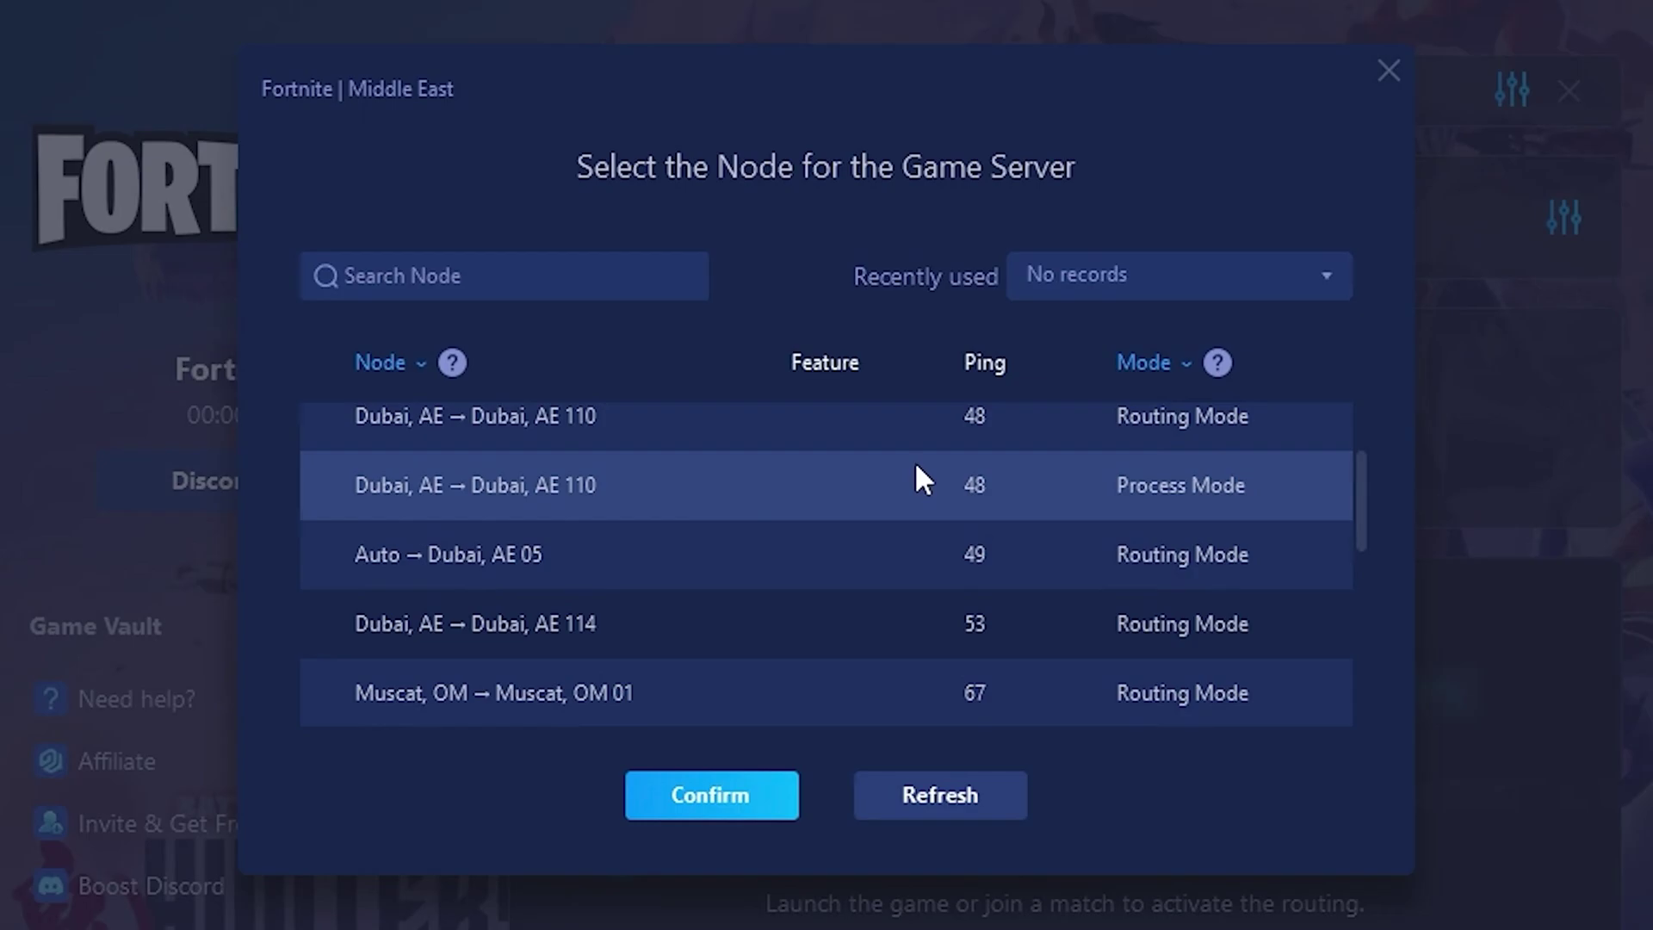
pyautogui.scroll(2, 936, 524)
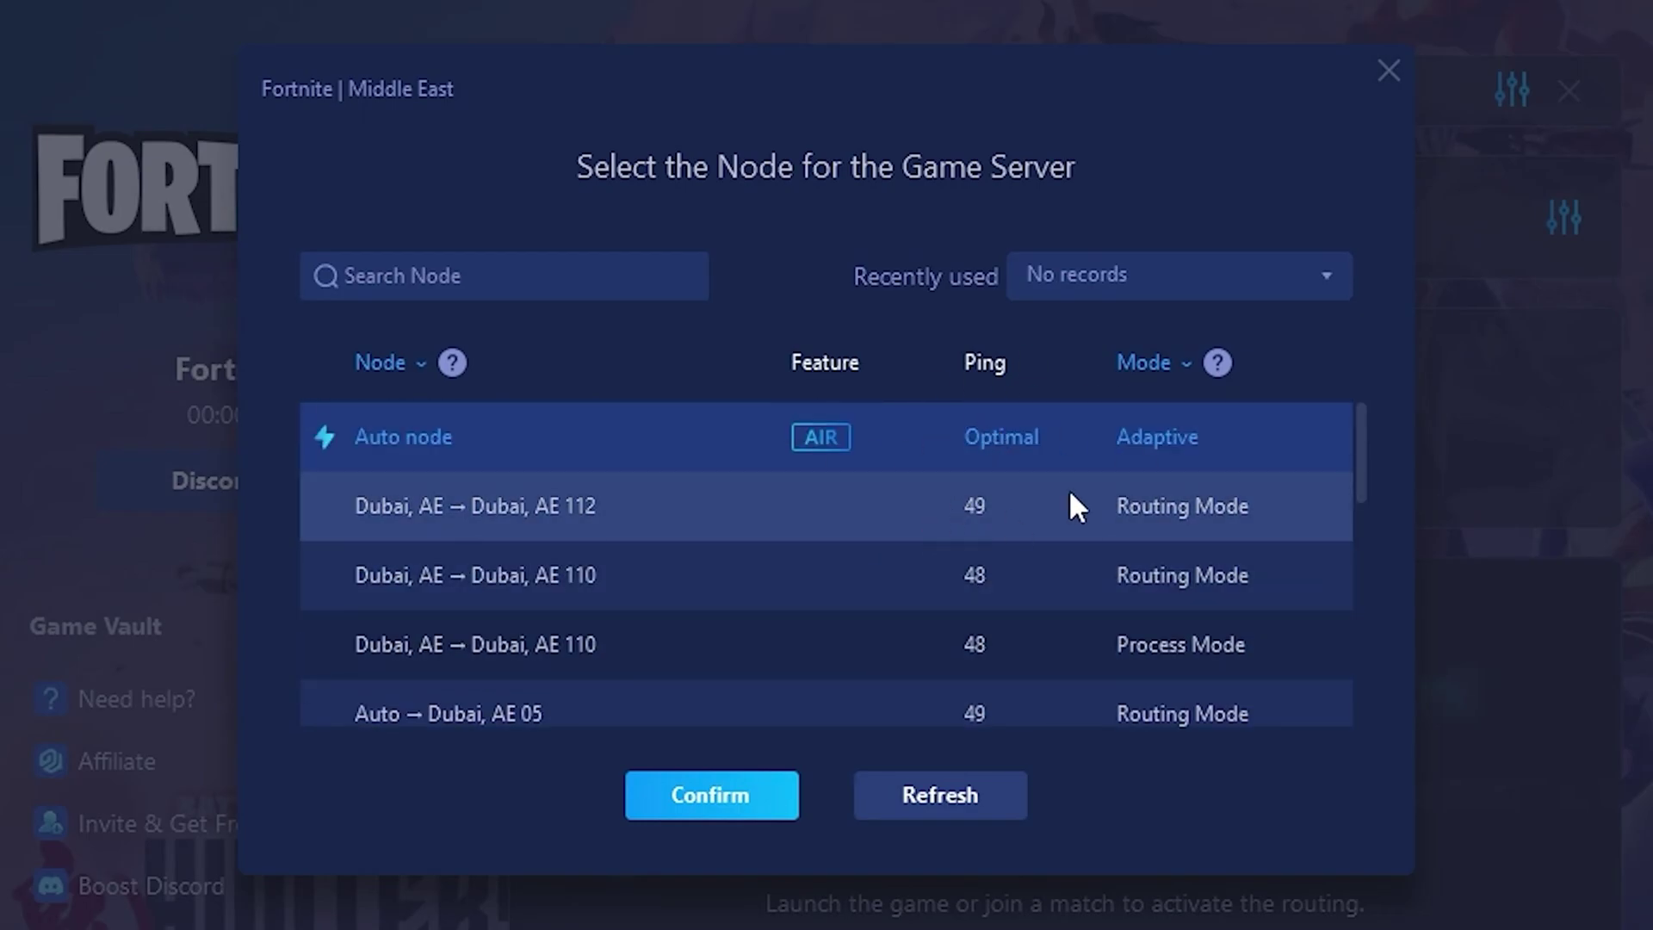
pyautogui.click(1389, 70)
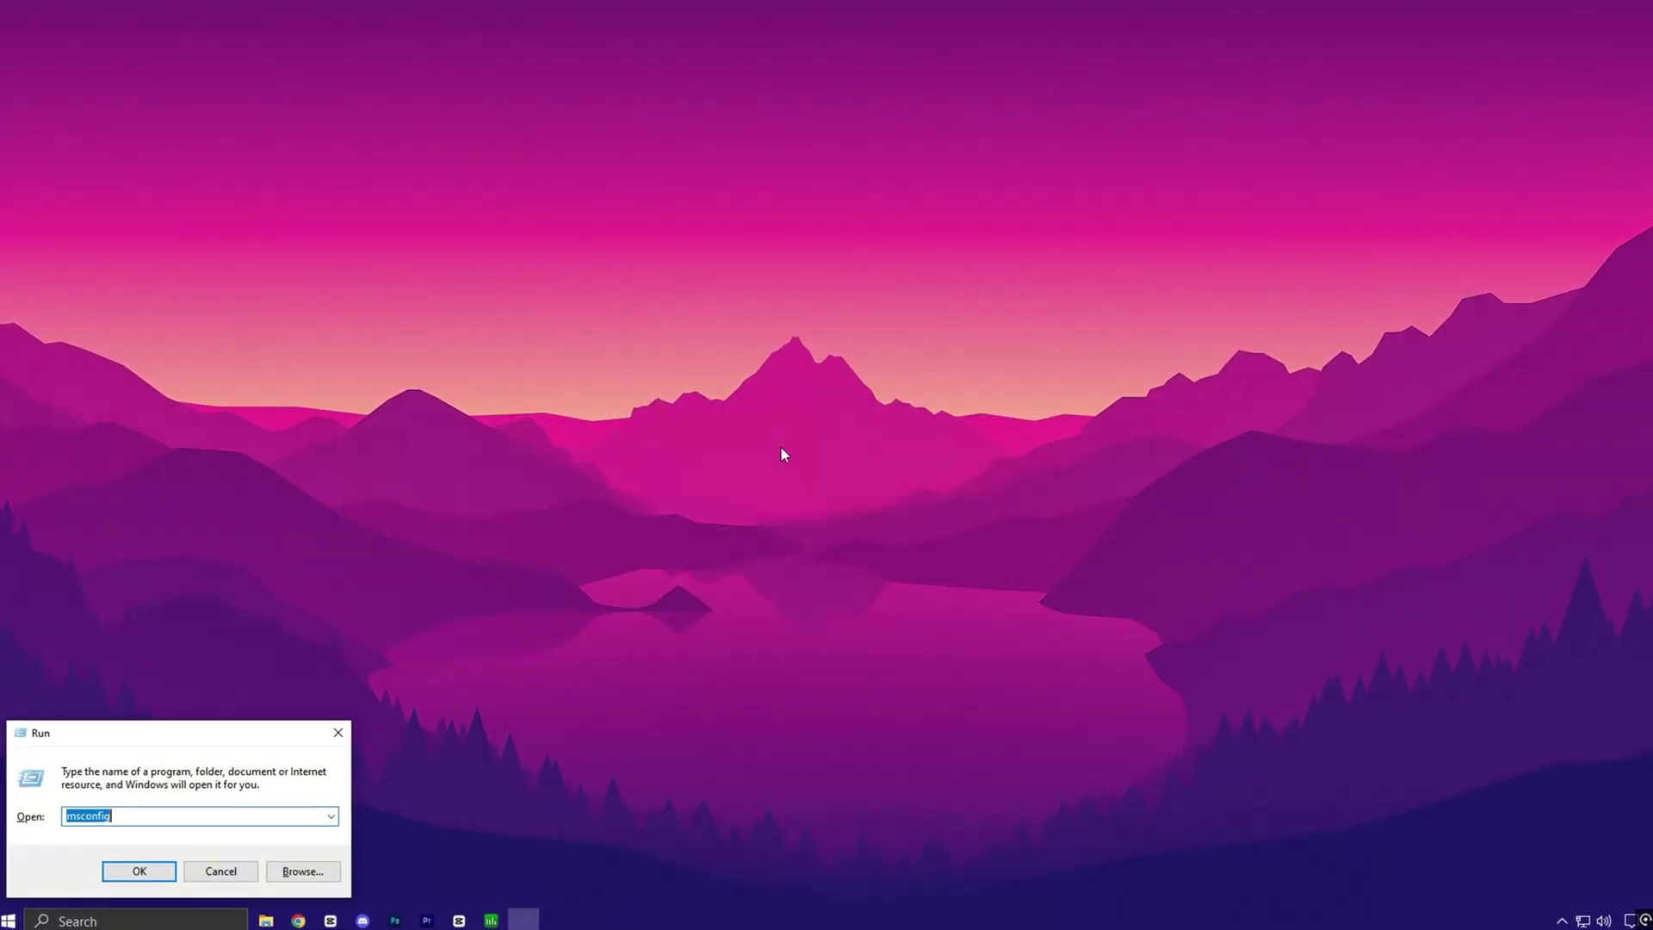
# Run msconfig to open System Configuration and hide all Microsoft services in its list of services
pyautogui.moveTo(137, 740); pyautogui.dragTo(793, 287)
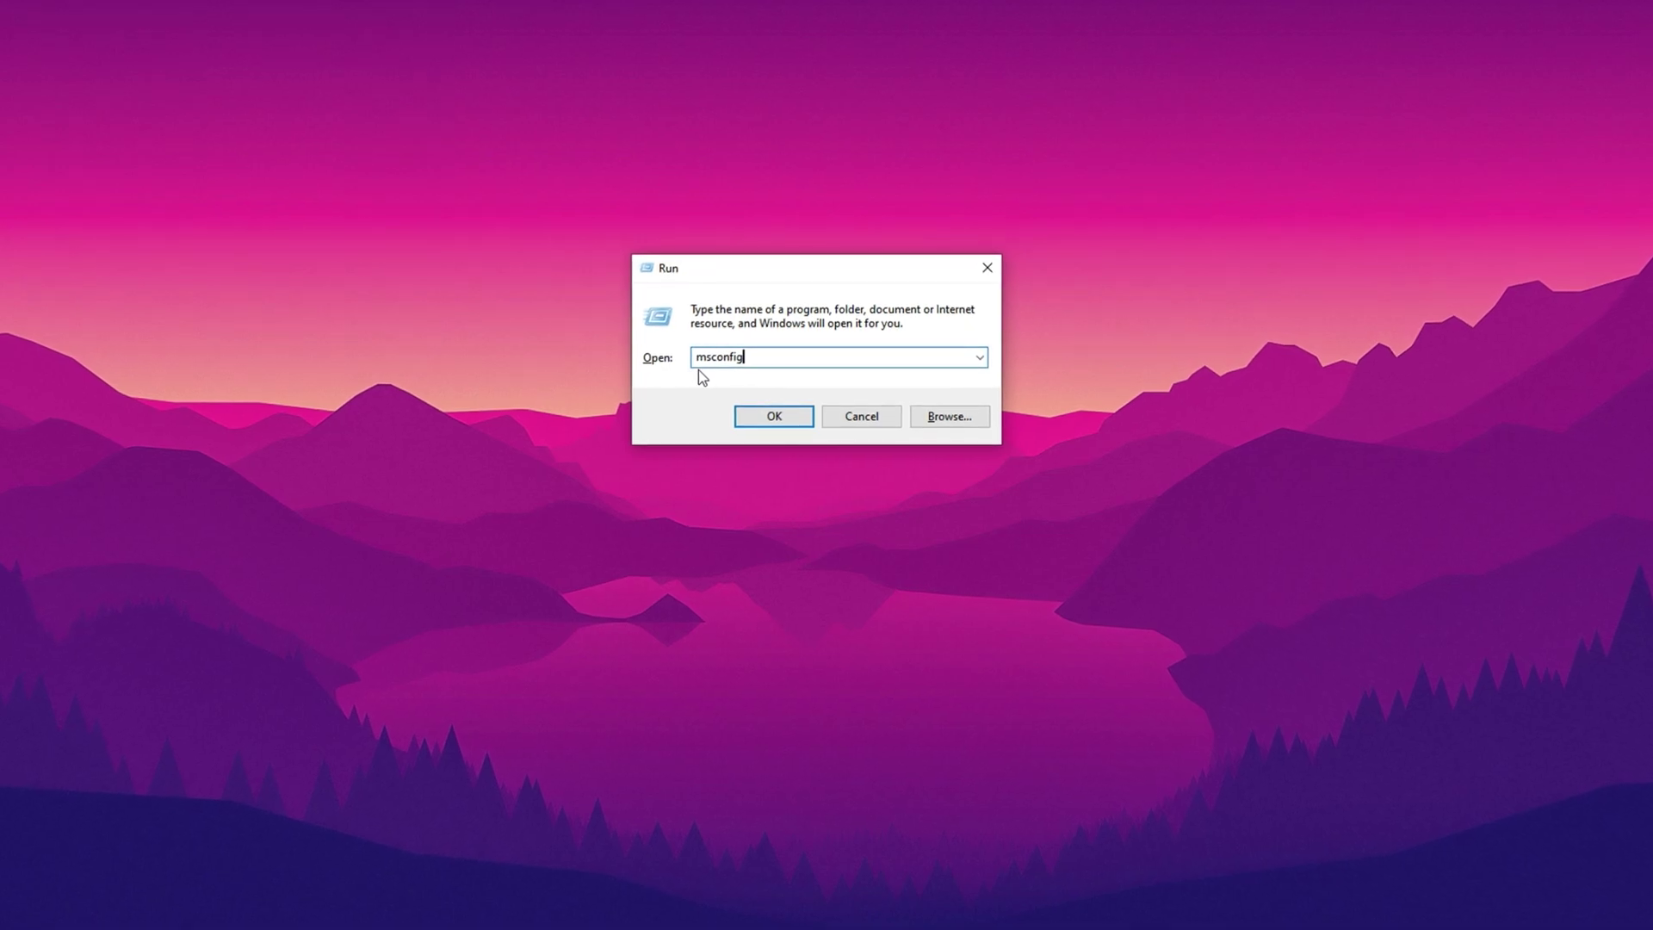
pyautogui.click(754, 415)
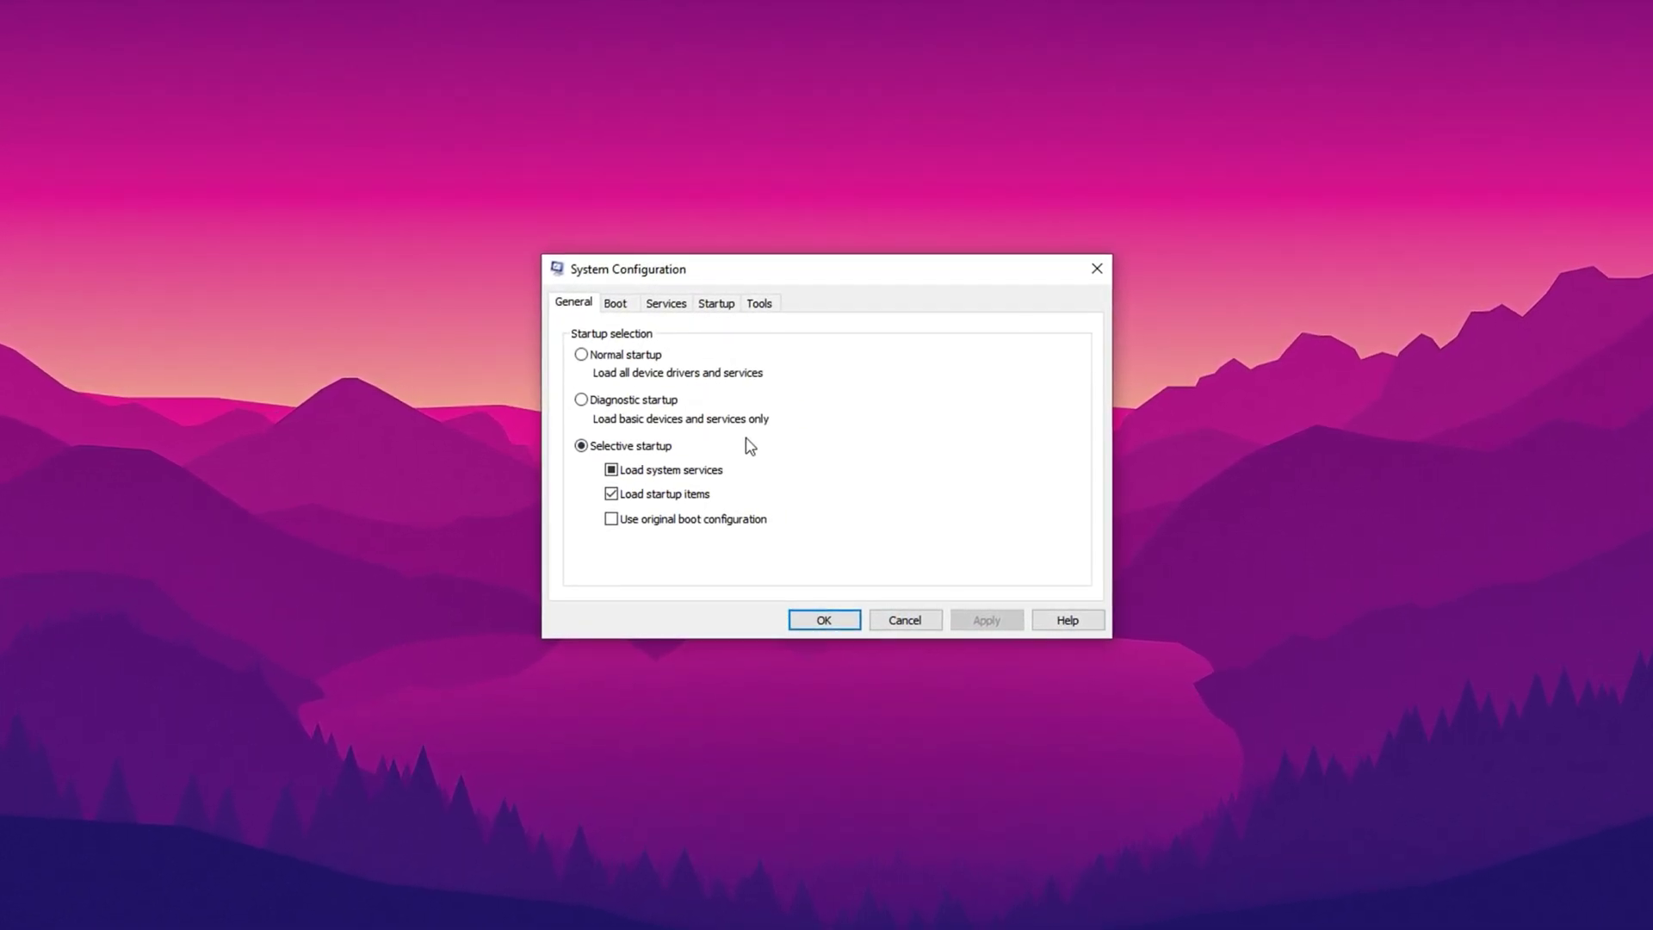
pyautogui.click(665, 302)
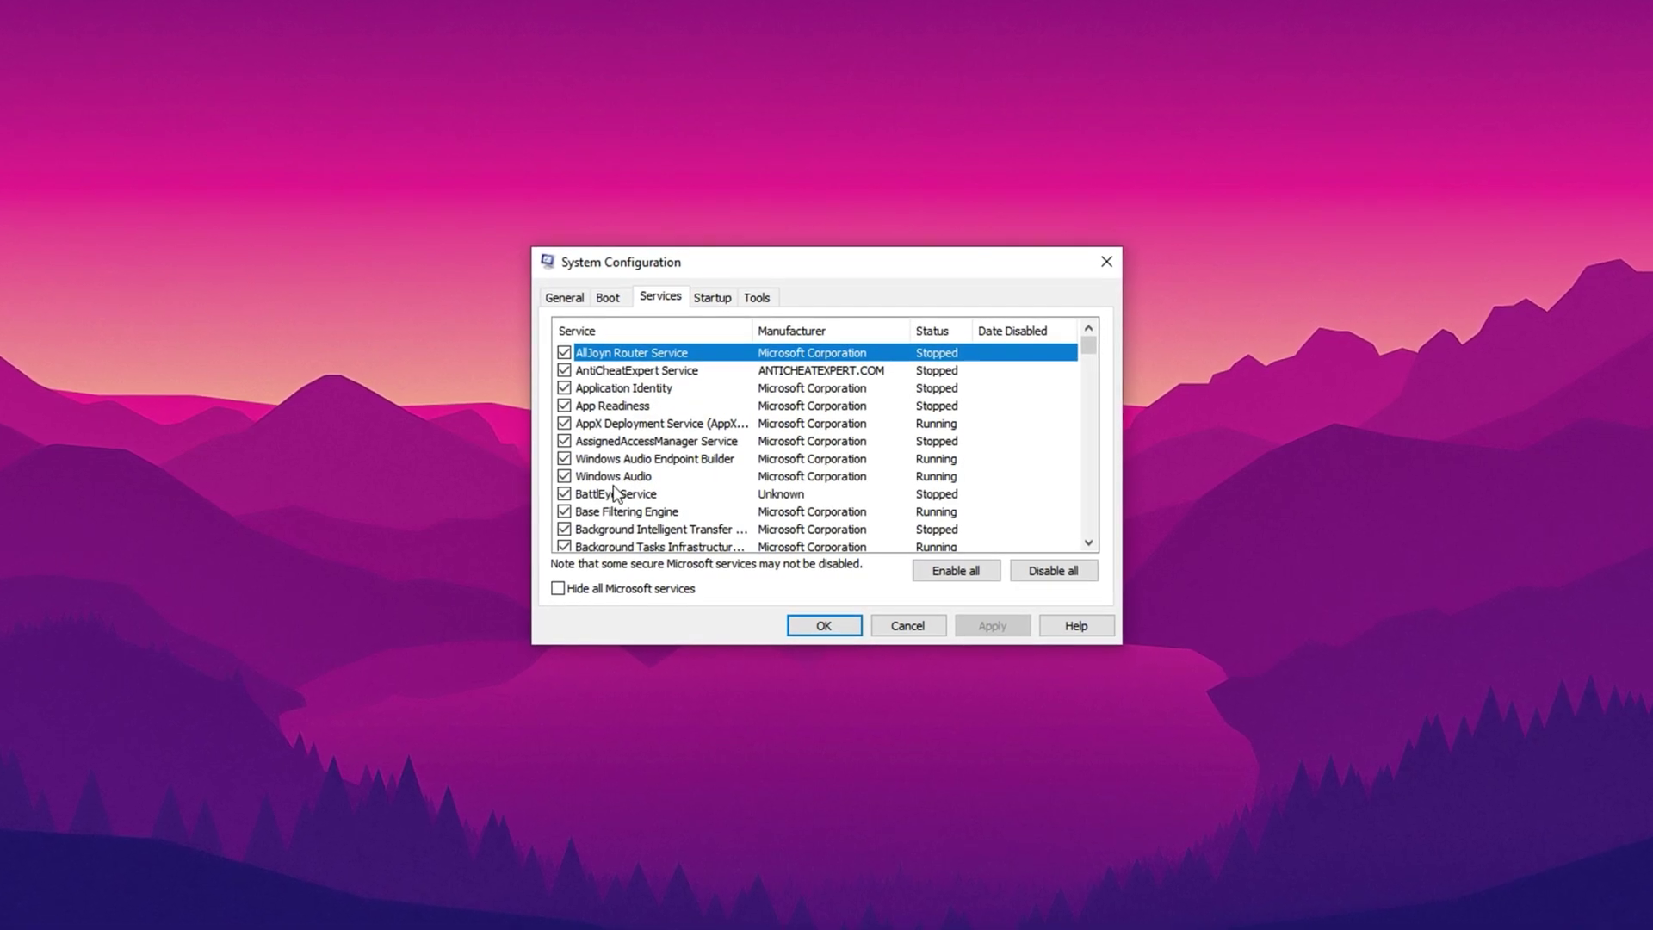
pyautogui.click(554, 591)
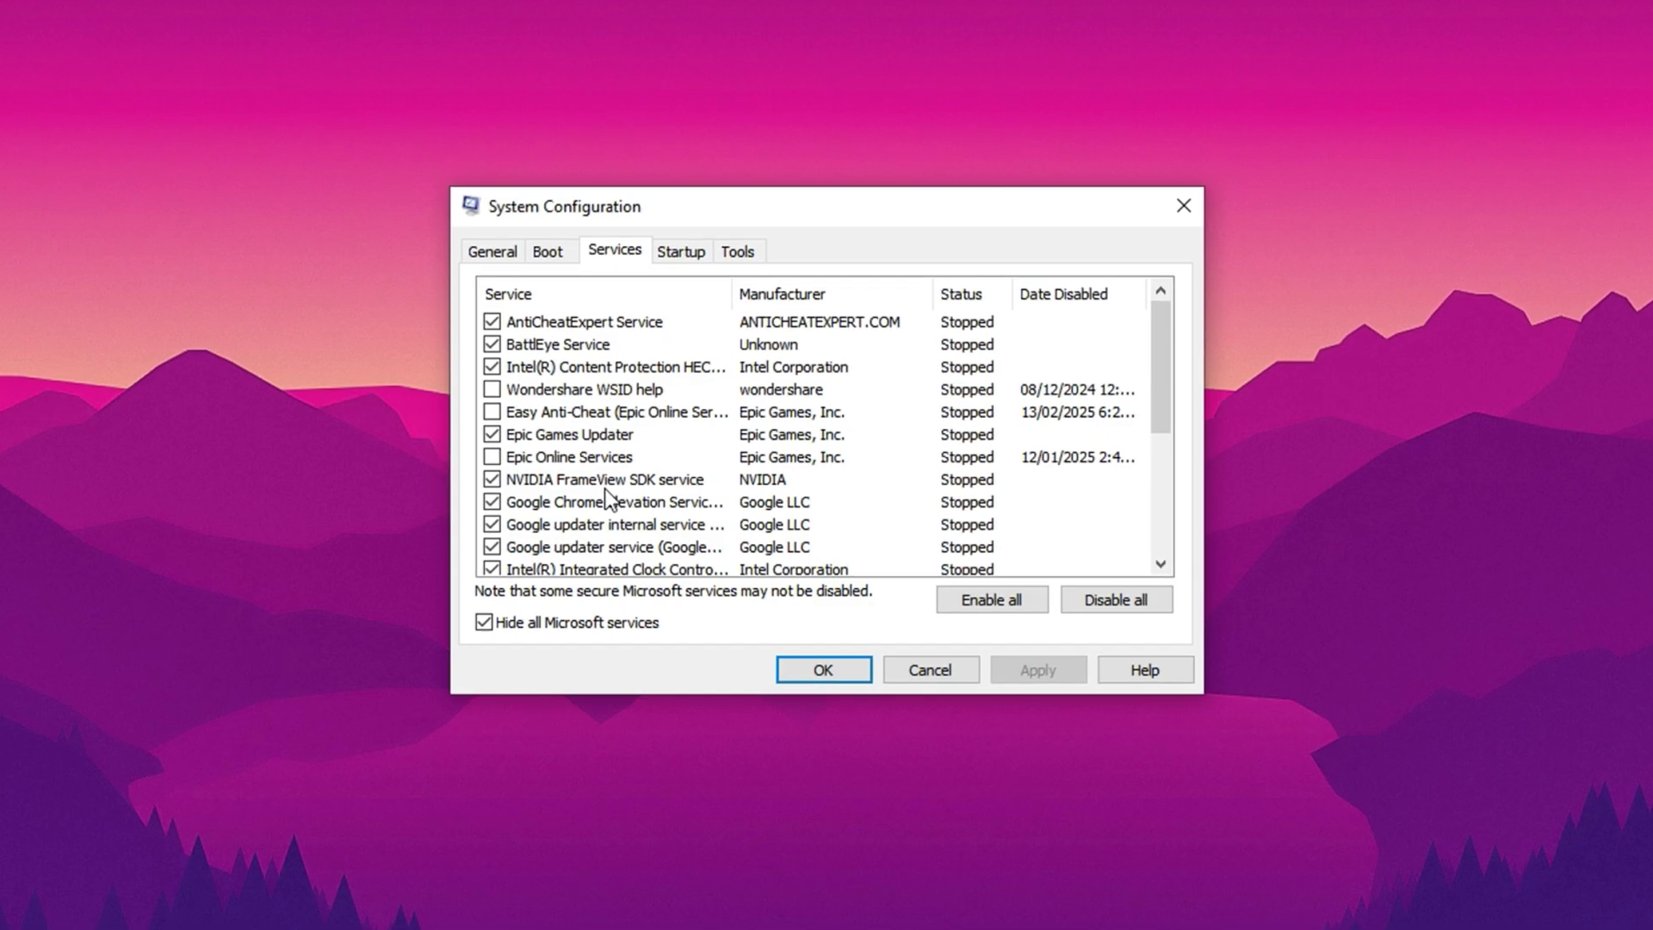
# Review the whole list of non-Microsoft services and which ones are enabled or disabled
pyautogui.scroll(-4, 603, 489)
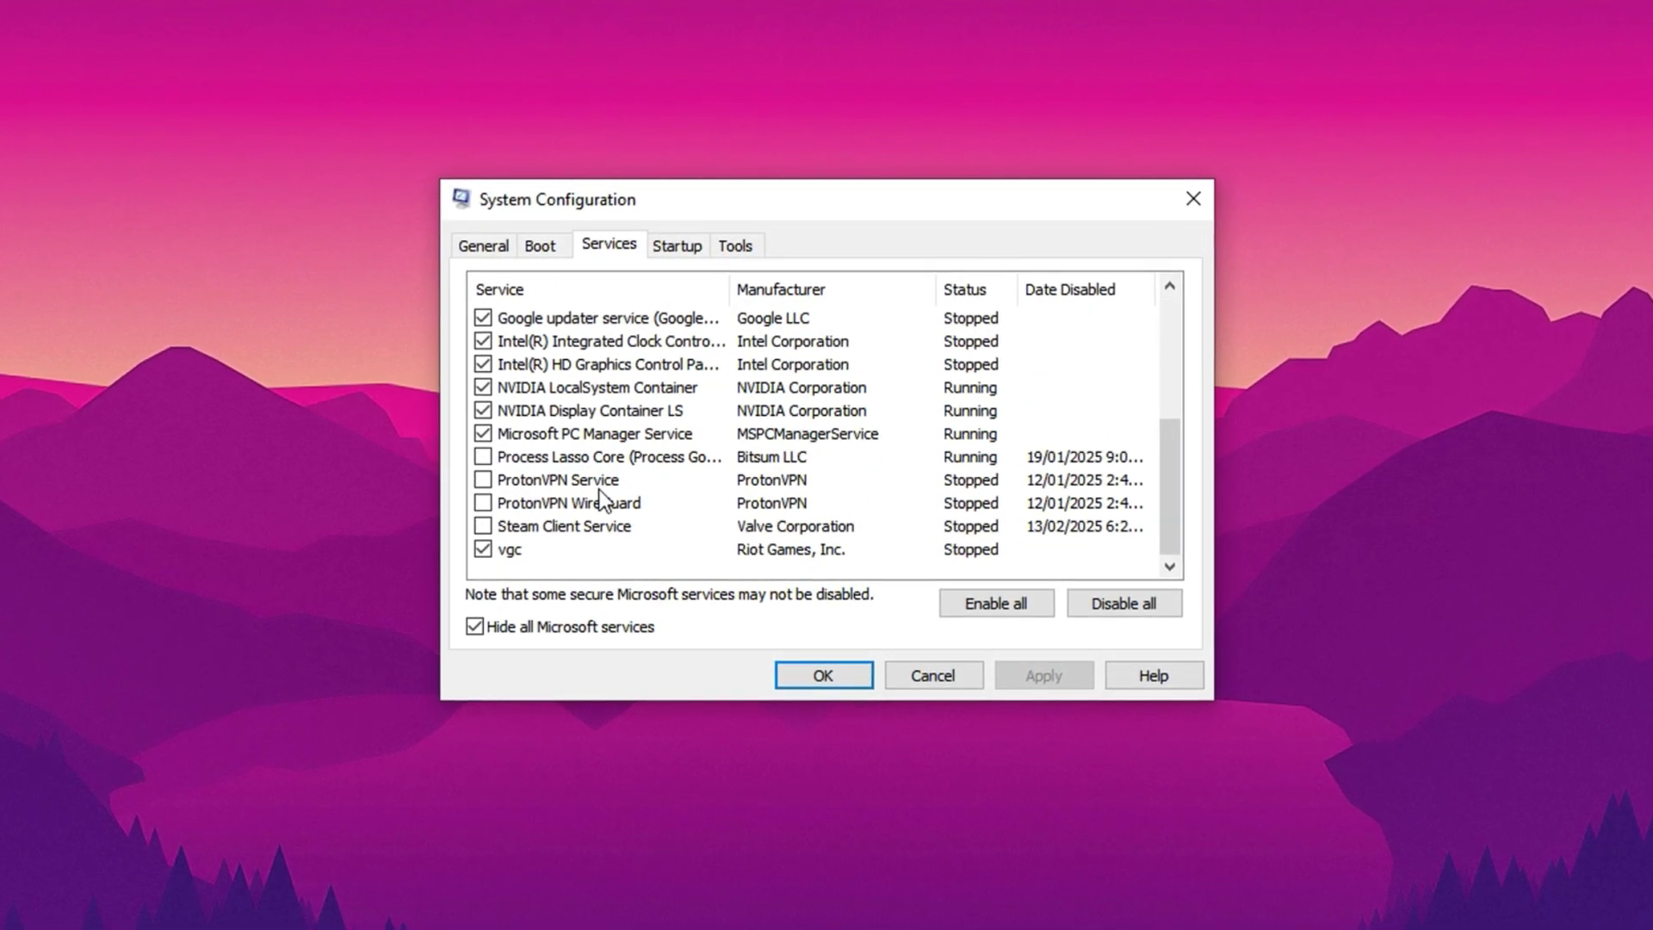
pyautogui.scroll(3, 601, 490)
pyautogui.scroll(1, 597, 489)
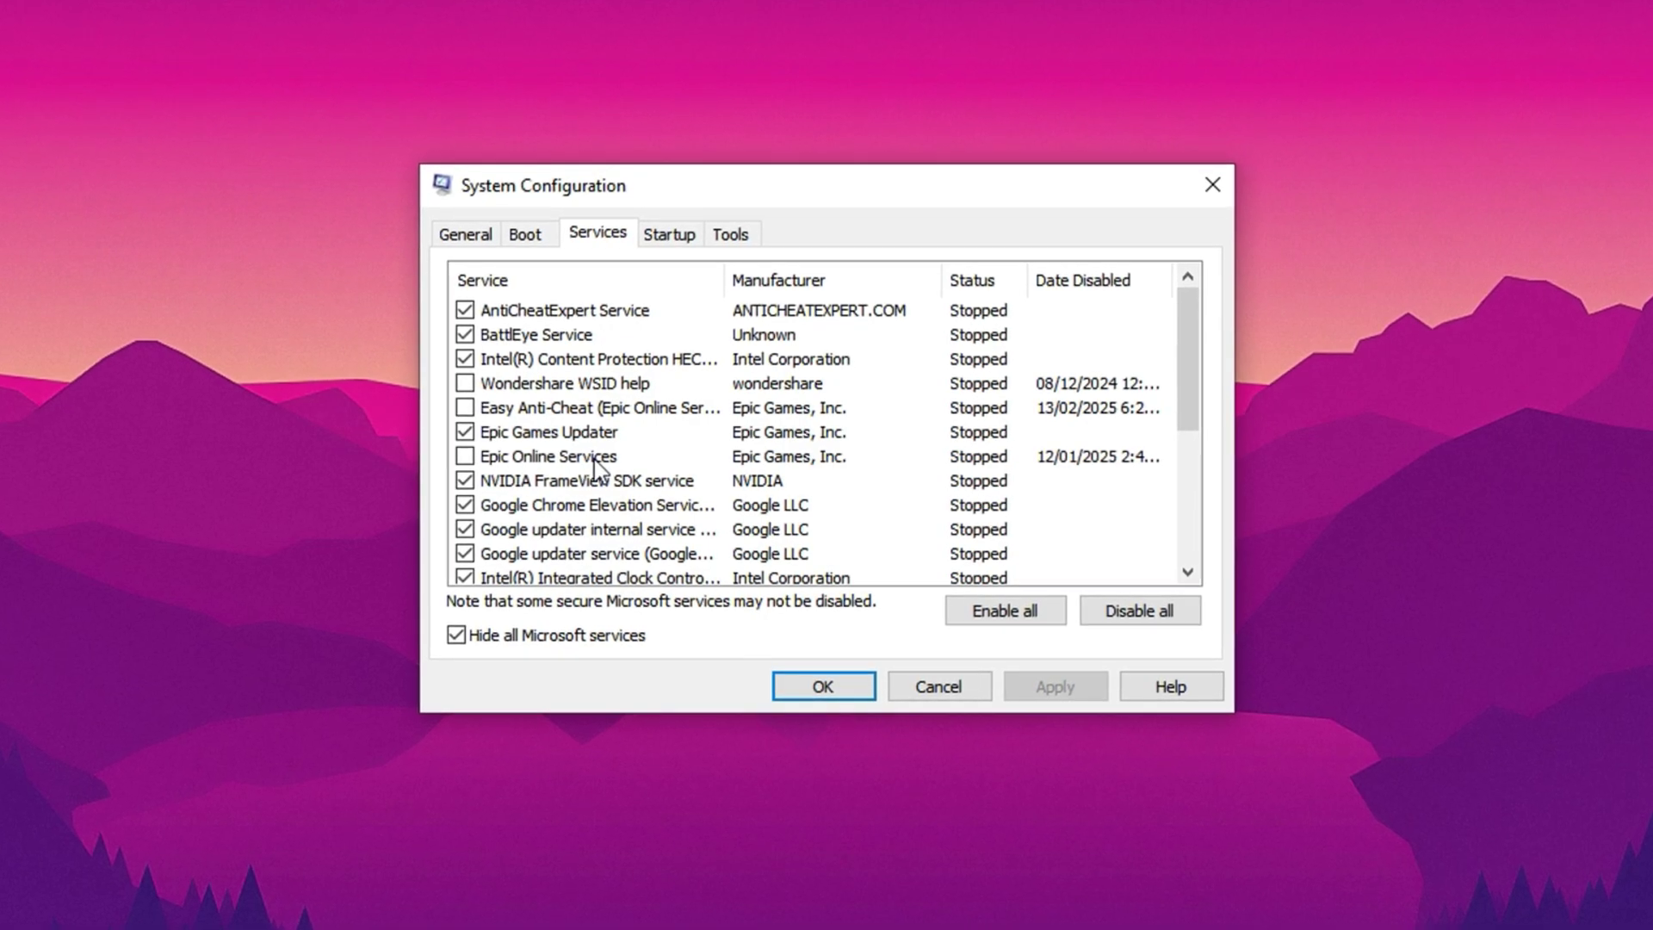
pyautogui.scroll(-4, 594, 469)
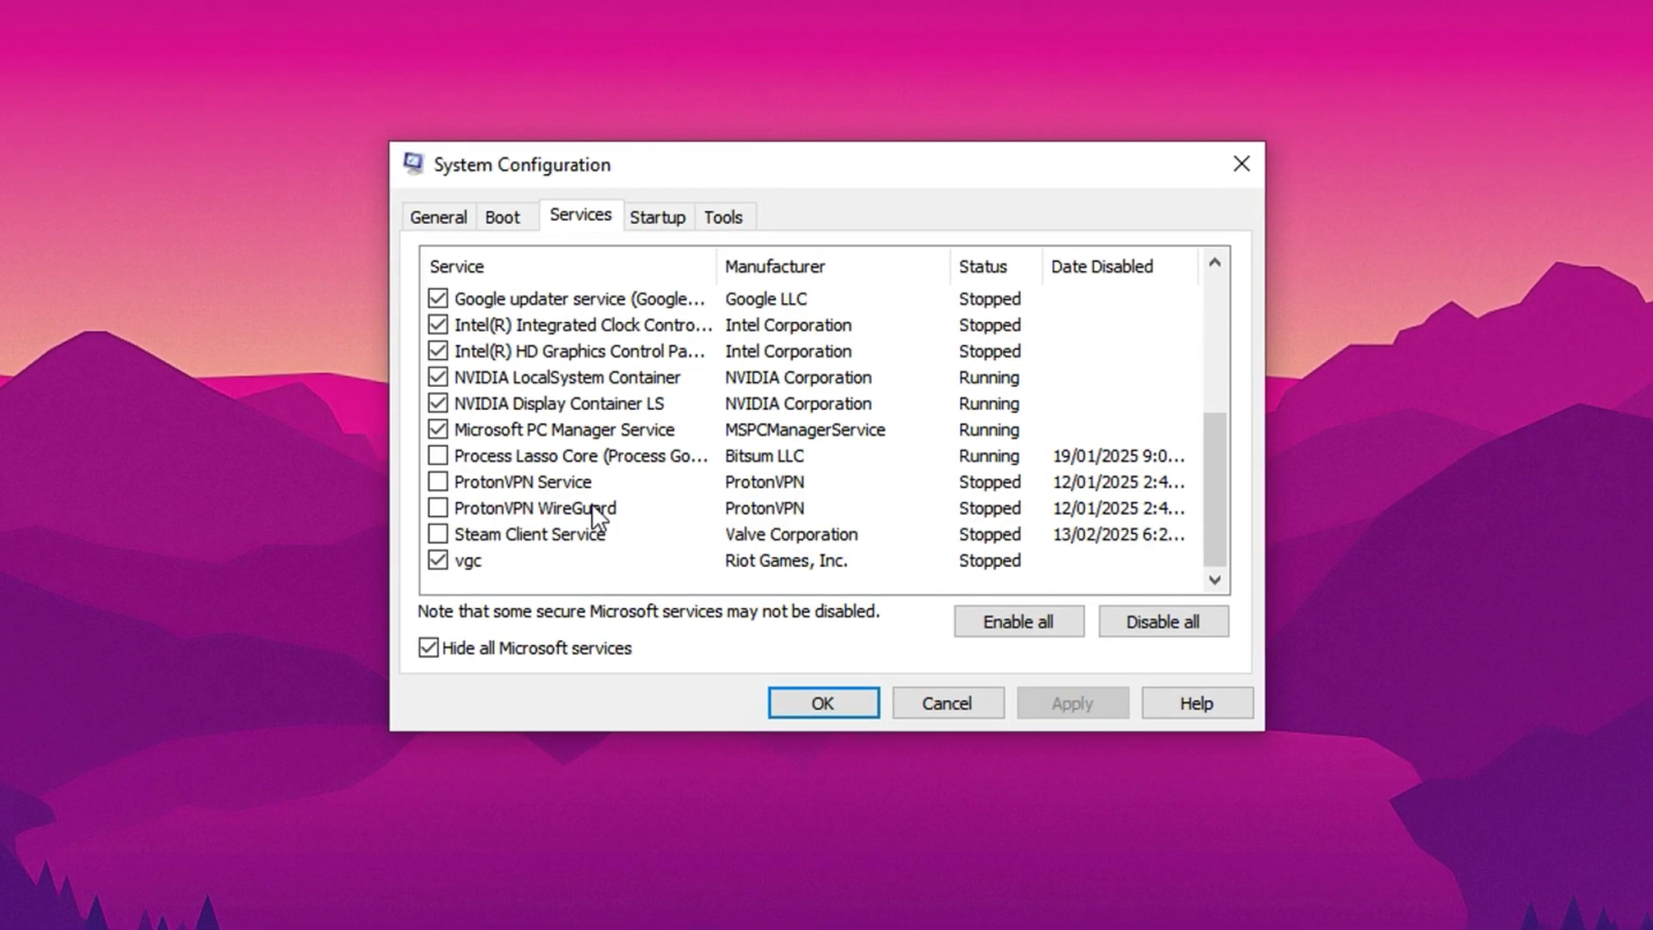
pyautogui.scroll(3, 601, 514)
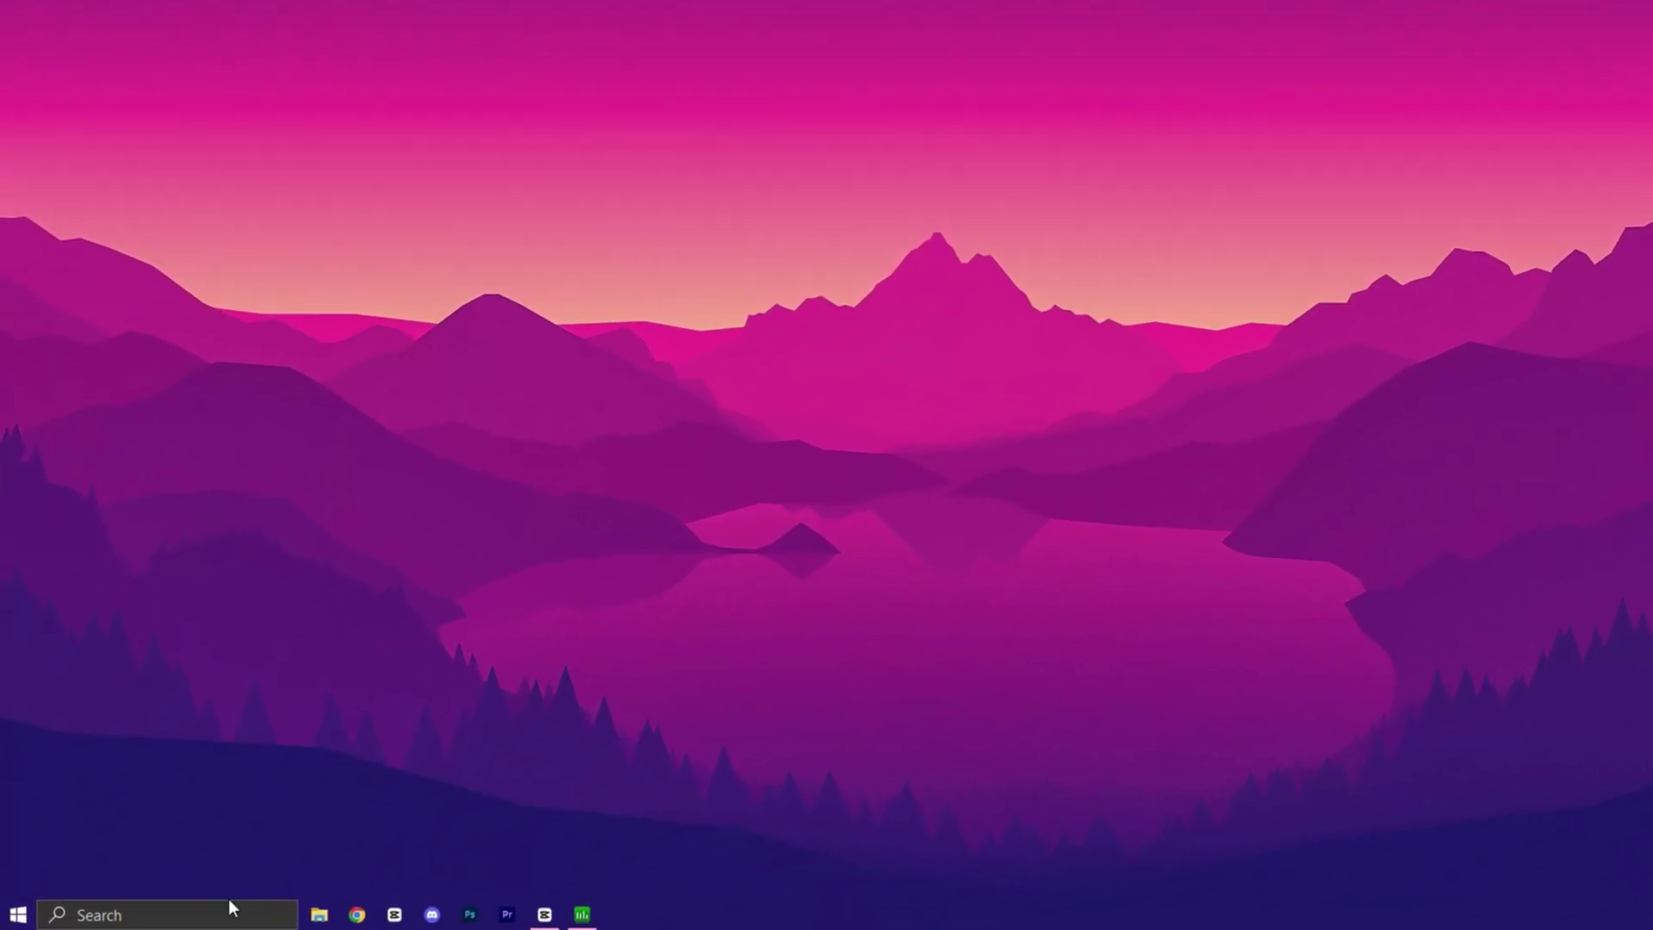
# Search Windows for "game bar", open the Game Bar settings and go on to the Game Mode page
pyautogui.click(229, 903)
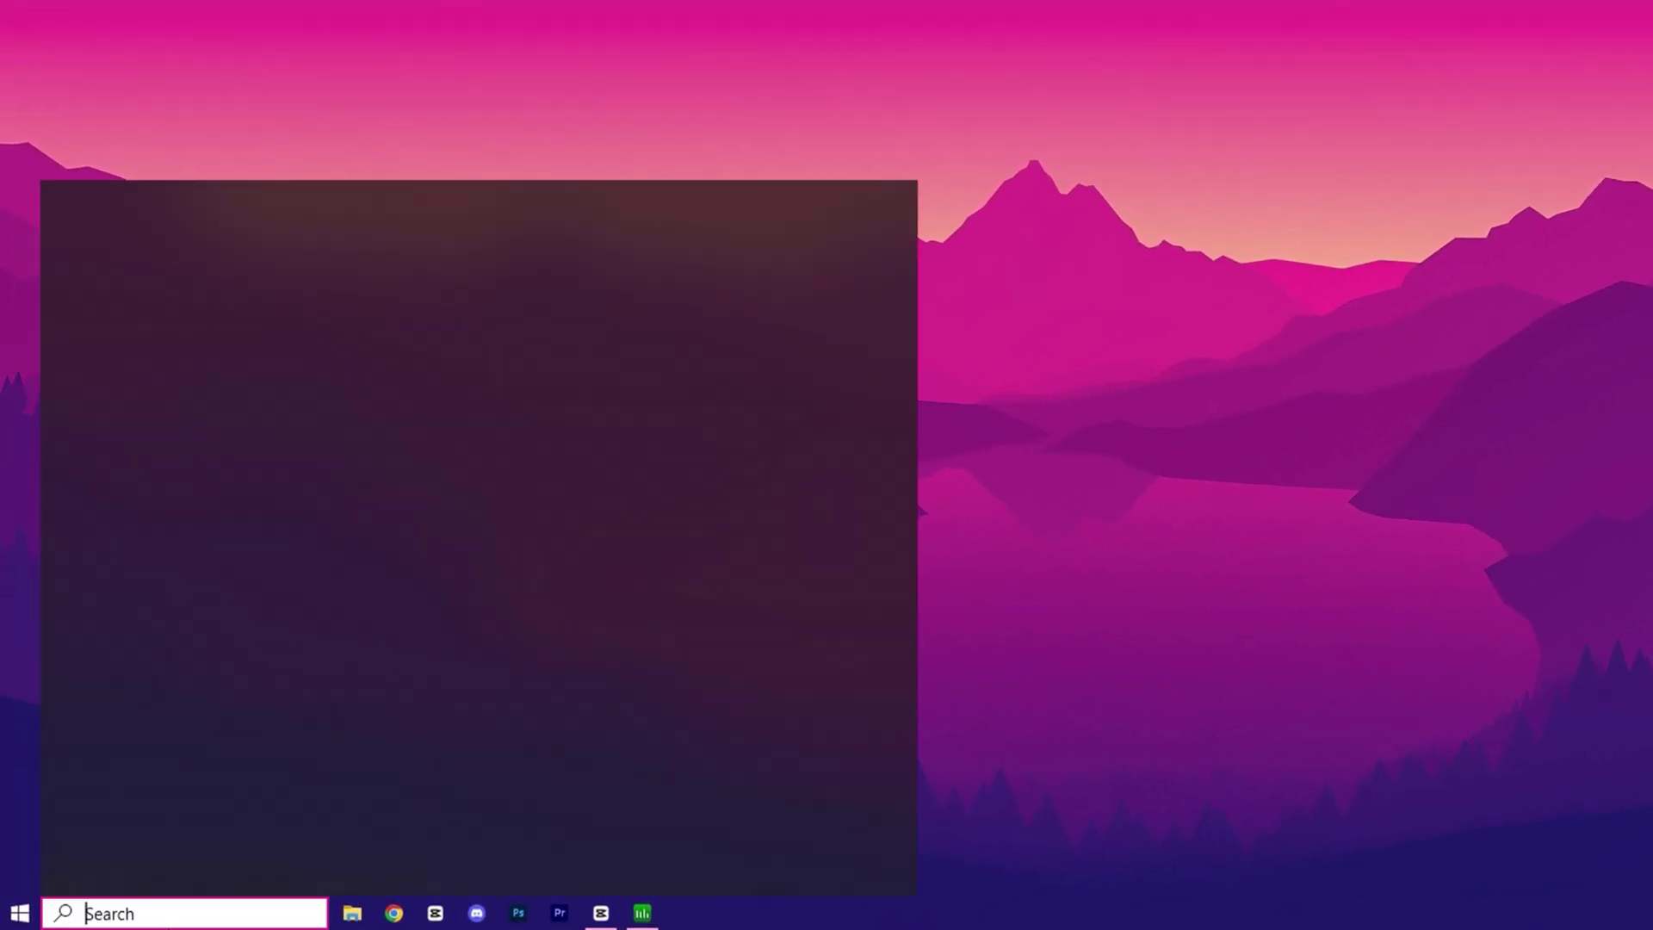
pyautogui.write('game bar')
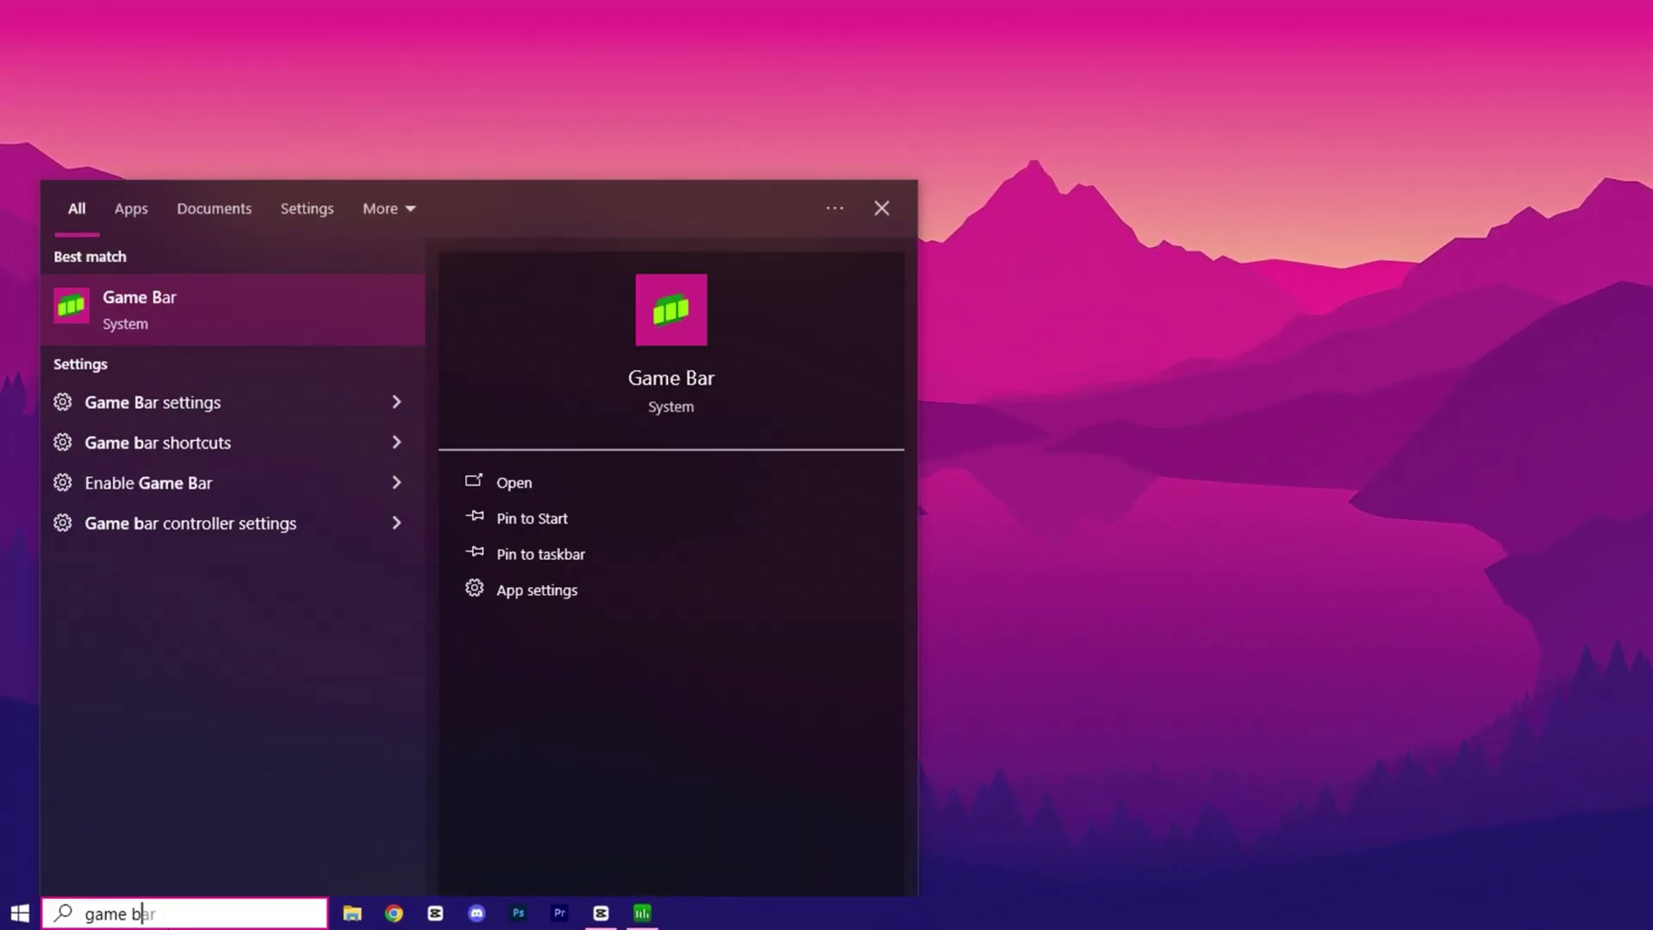
pyautogui.click(234, 405)
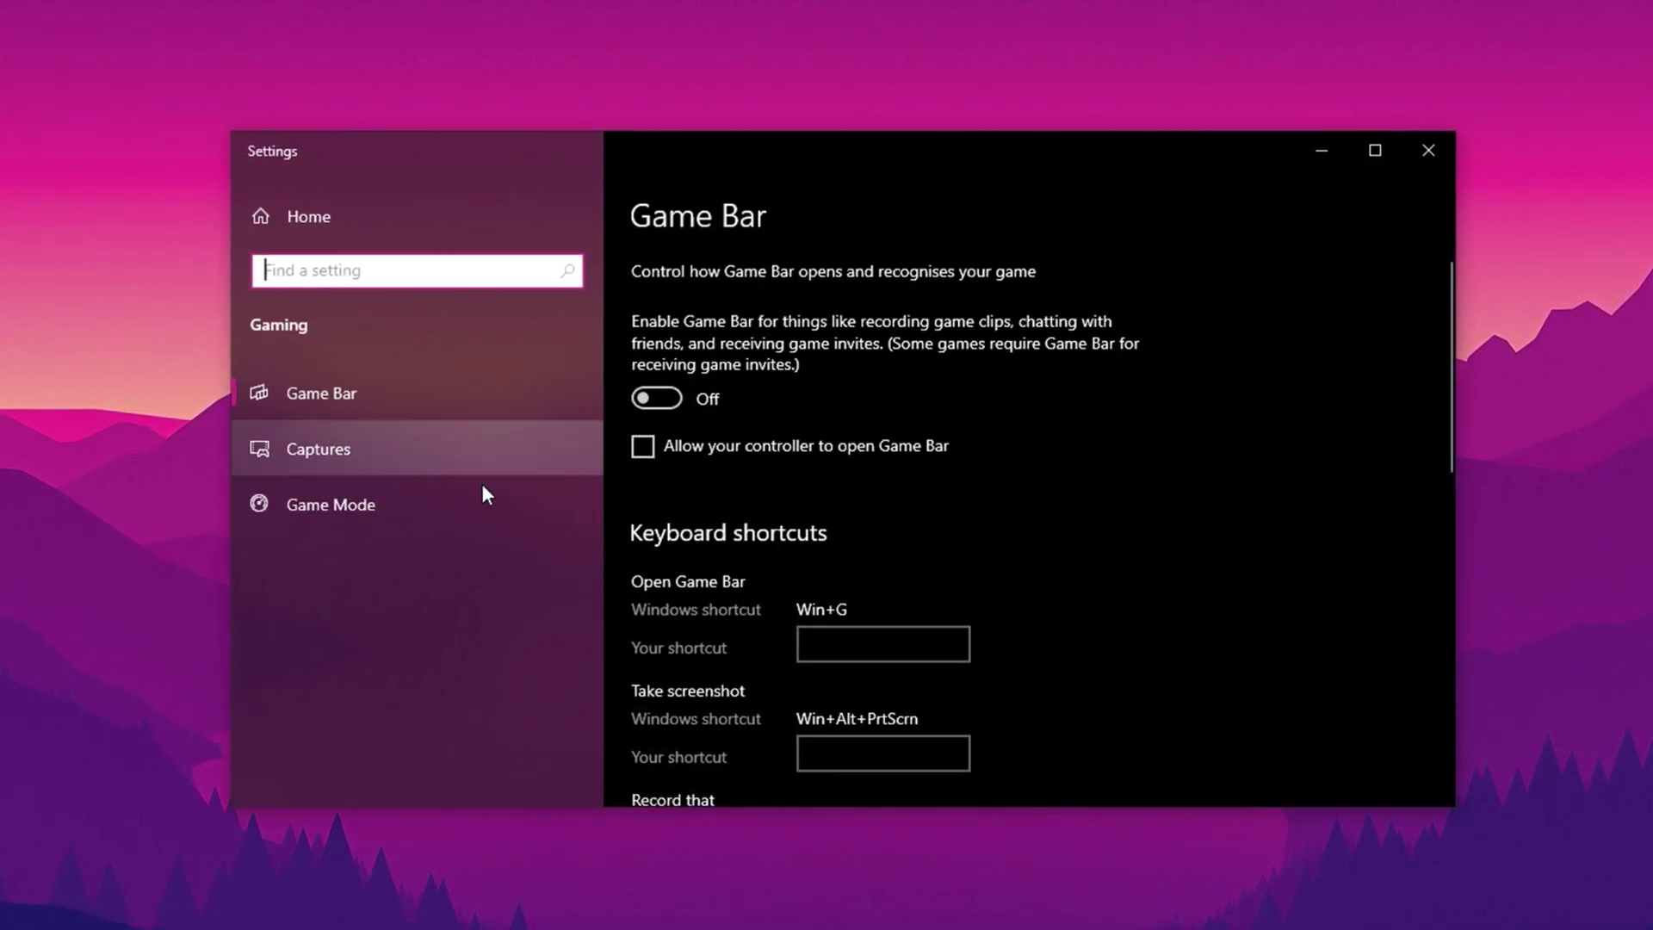
pyautogui.click(409, 512)
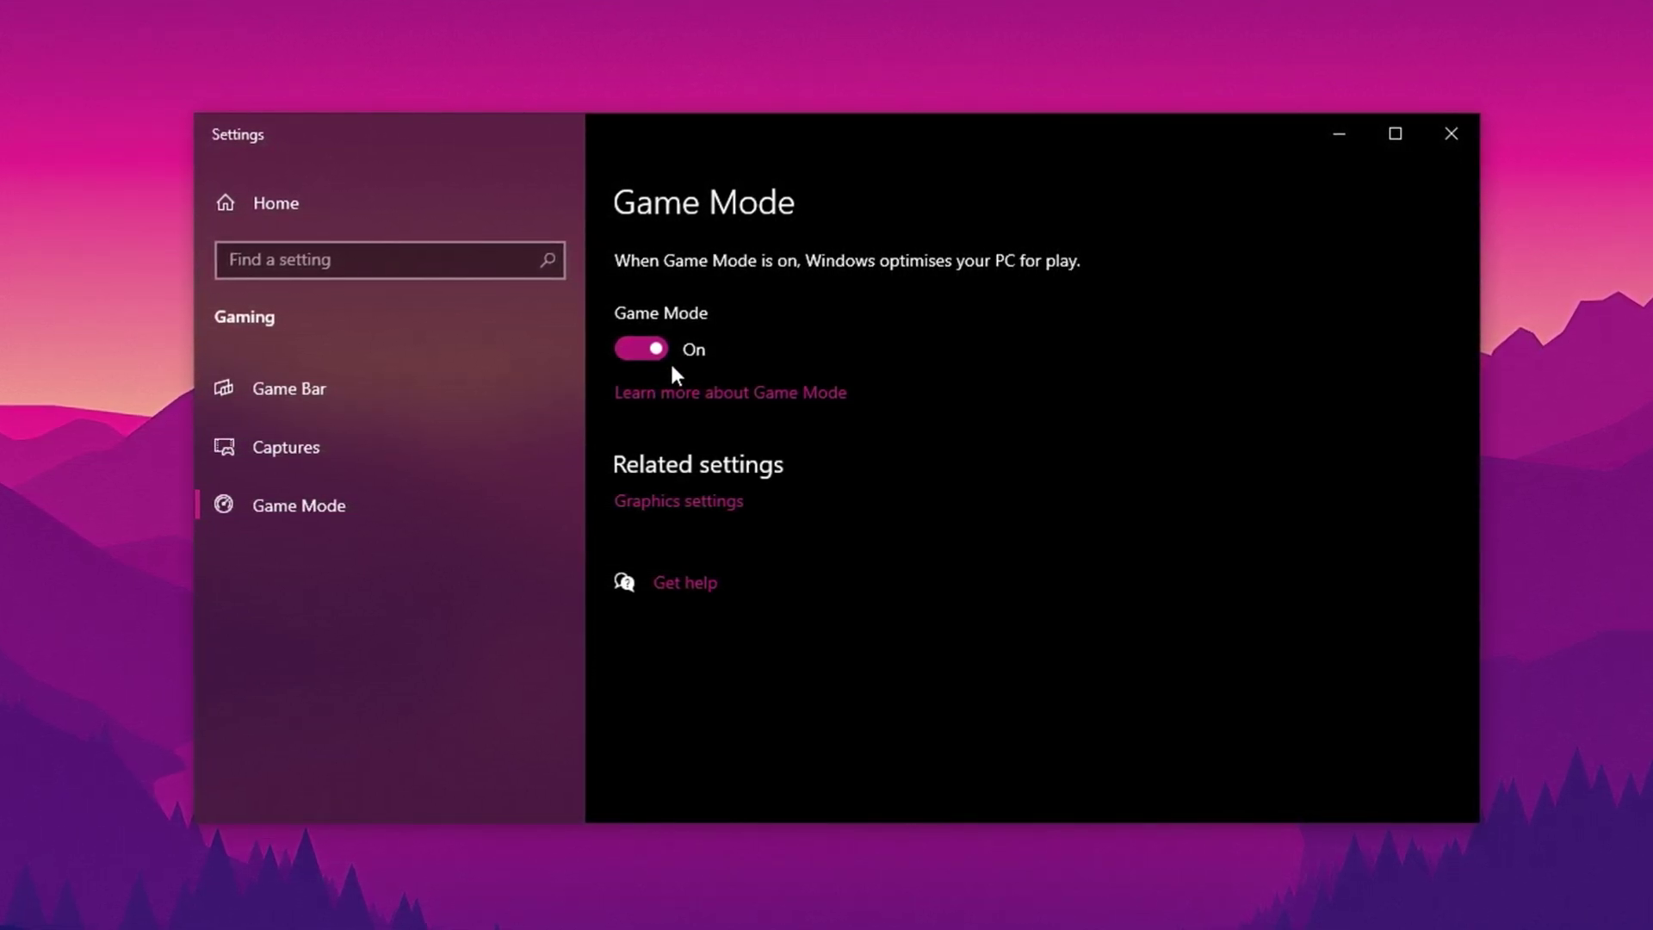
# Open the related Graphics settings and save High performance as the graphics preference for Fortnite
pyautogui.click(658, 504)
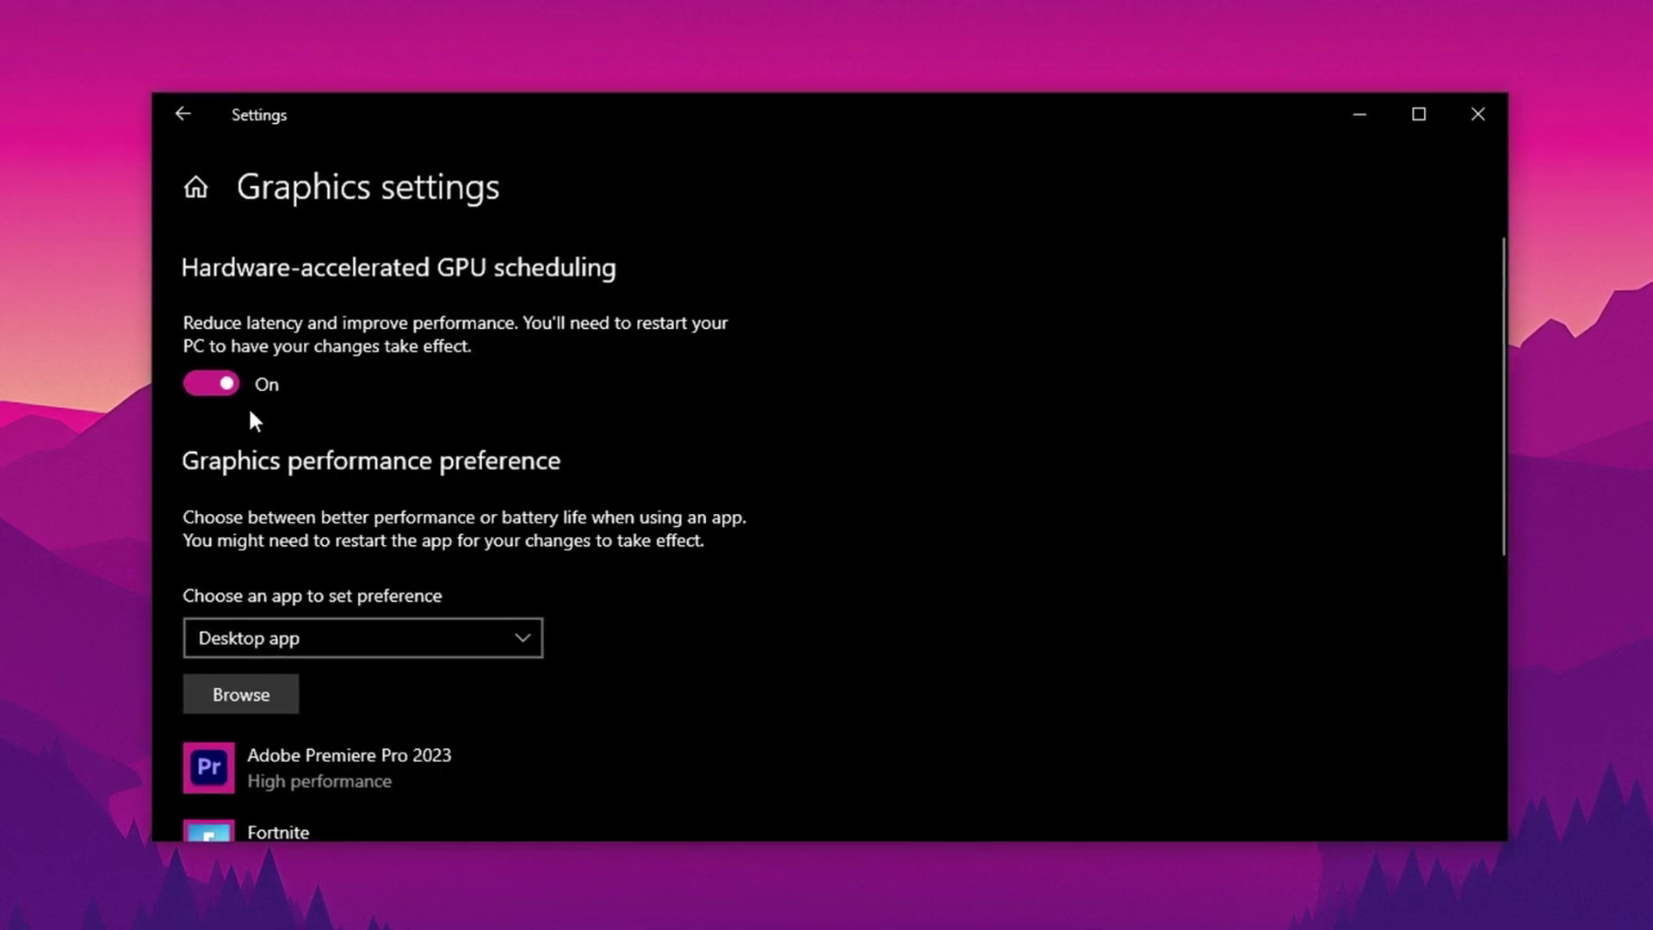
pyautogui.scroll(-4, 249, 413)
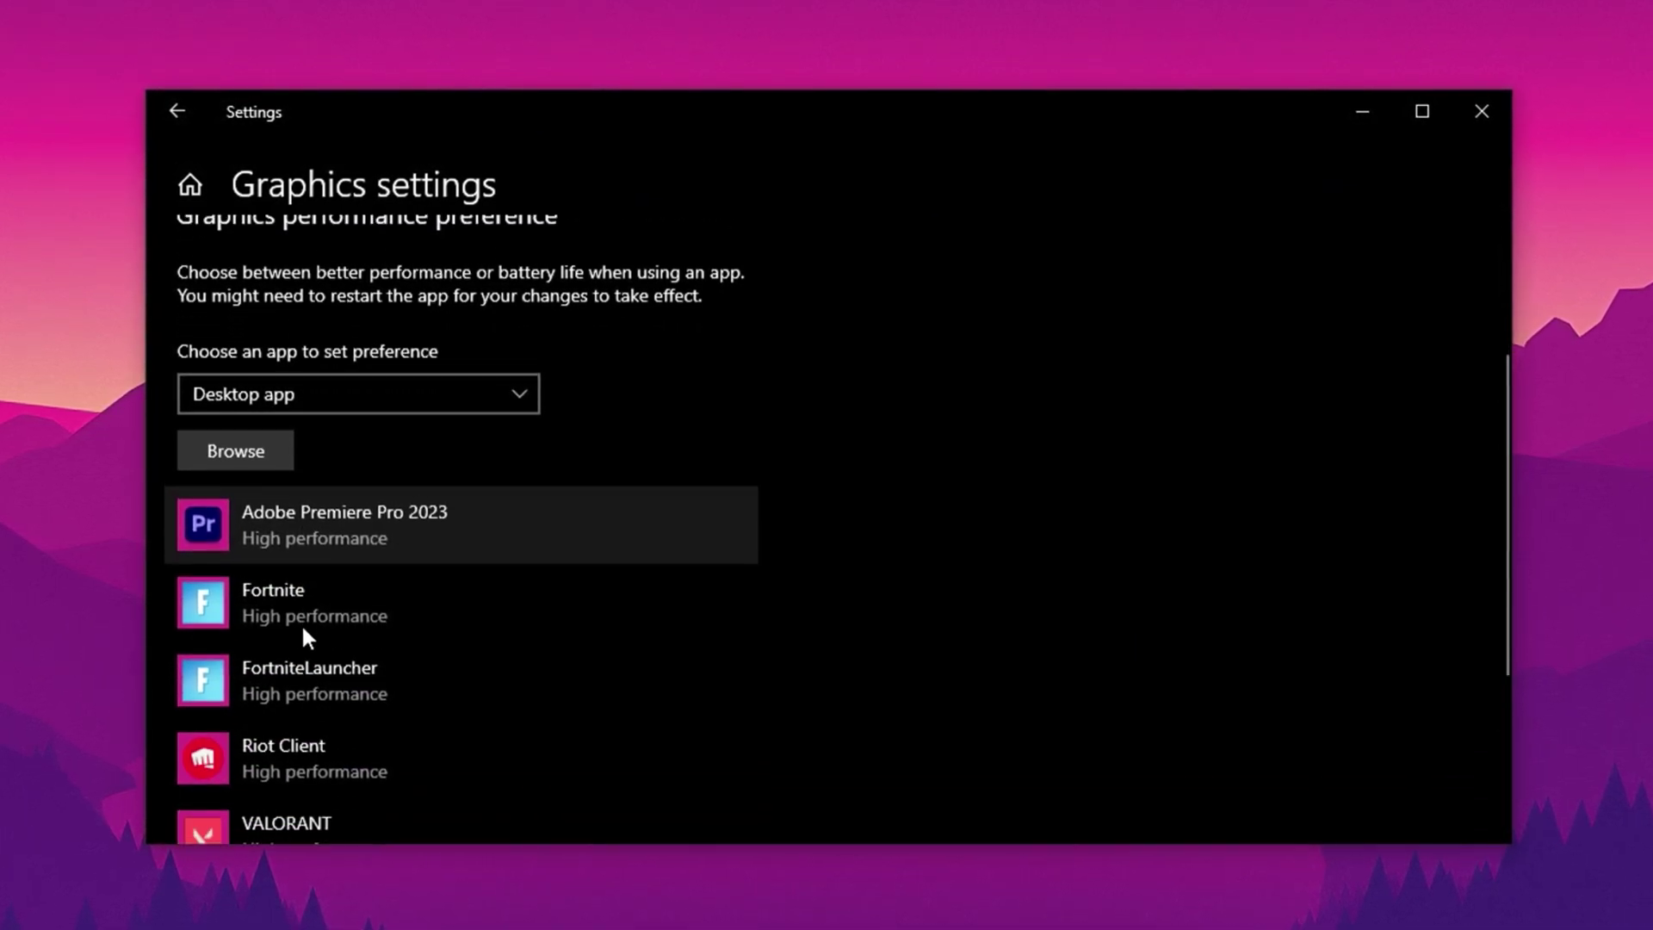
pyautogui.click(364, 568)
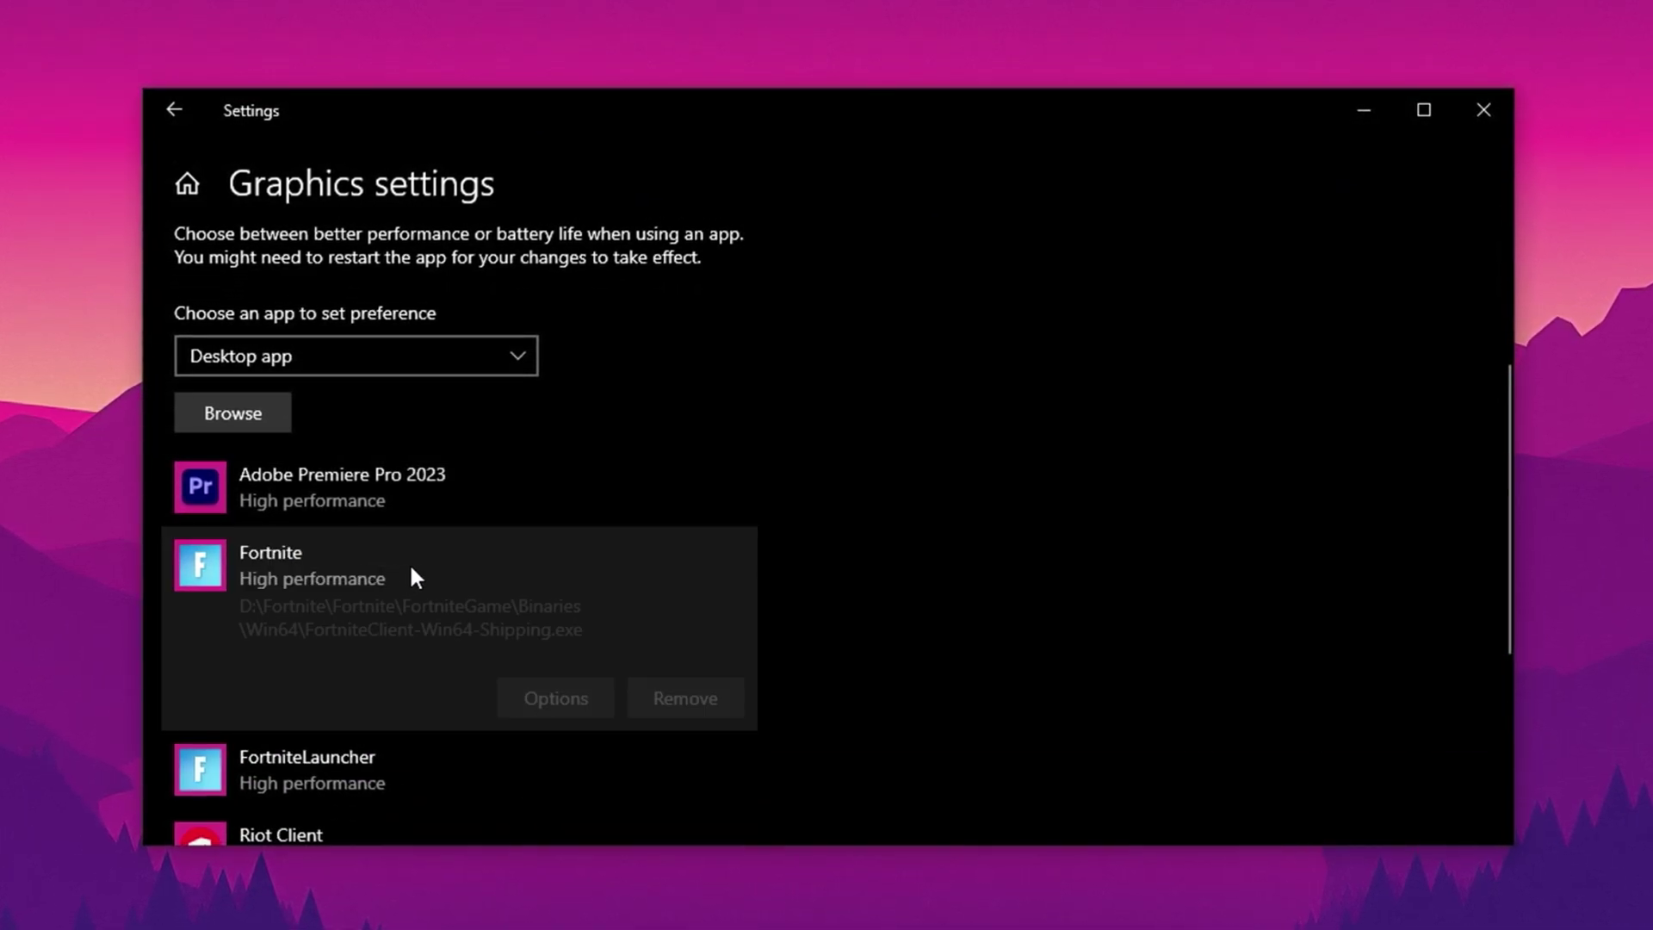
pyautogui.click(527, 692)
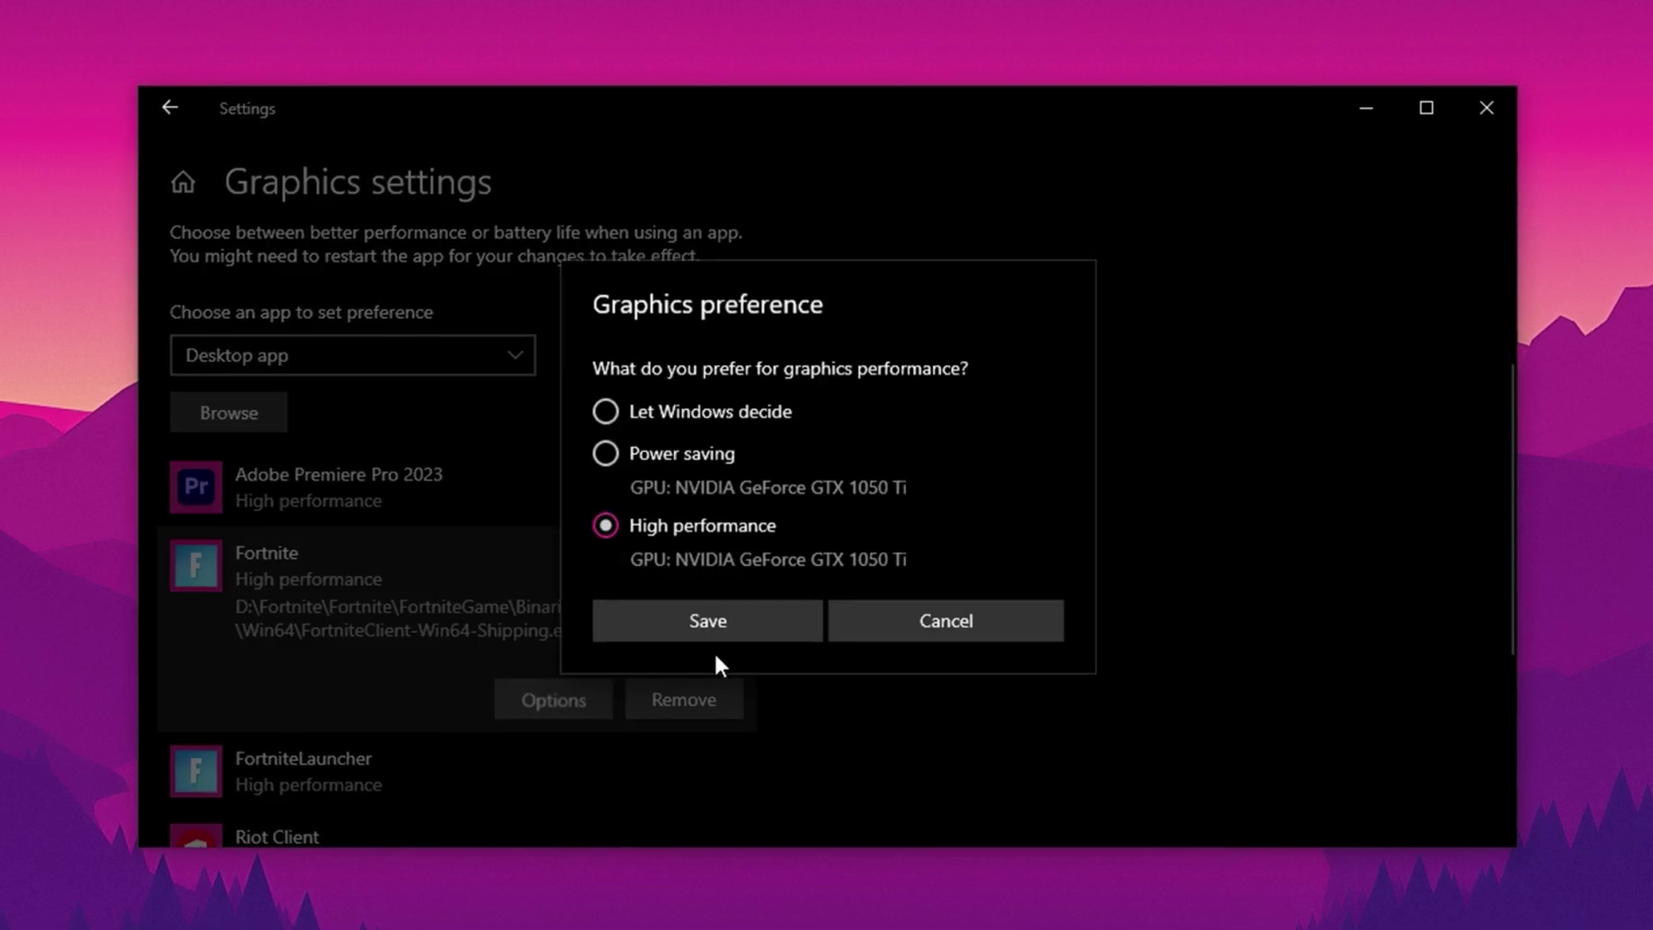
pyautogui.click(655, 622)
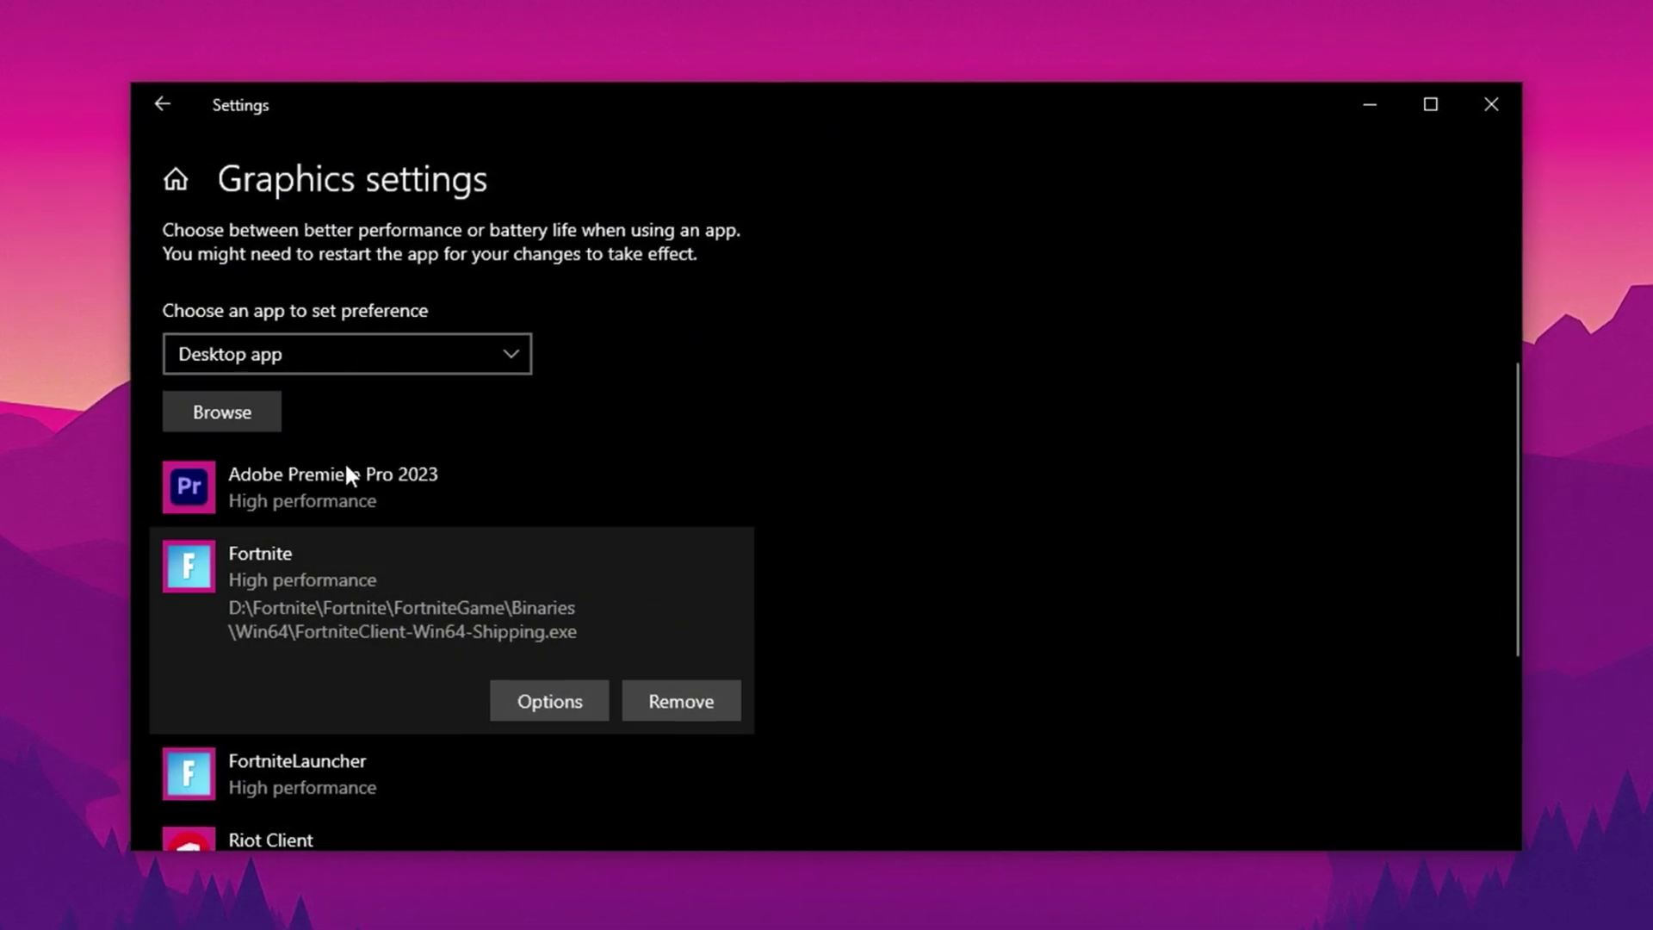
# Add FortniteClient-Win64-Shipping from D:\Fortnite\Fortnite\FortniteGame\Binaries\Win64 as a desktop app in Graphics settings and open Fortnite's graphics preference options
pyautogui.click(212, 409)
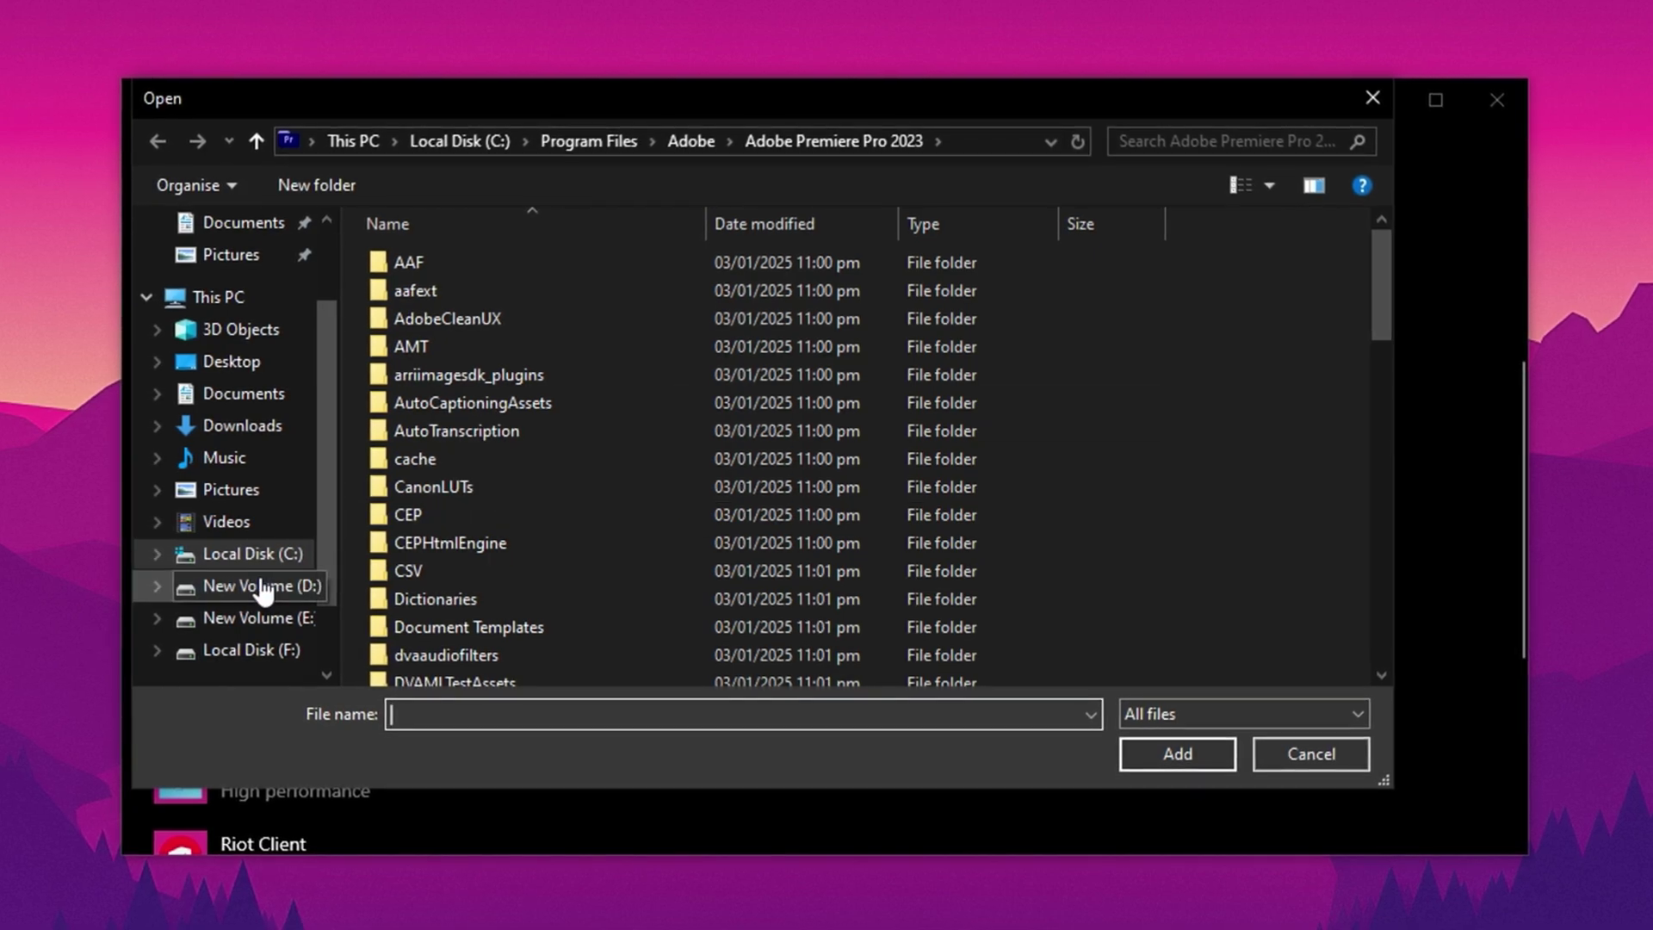
pyautogui.click(249, 585)
pyautogui.doubleClick(571, 318)
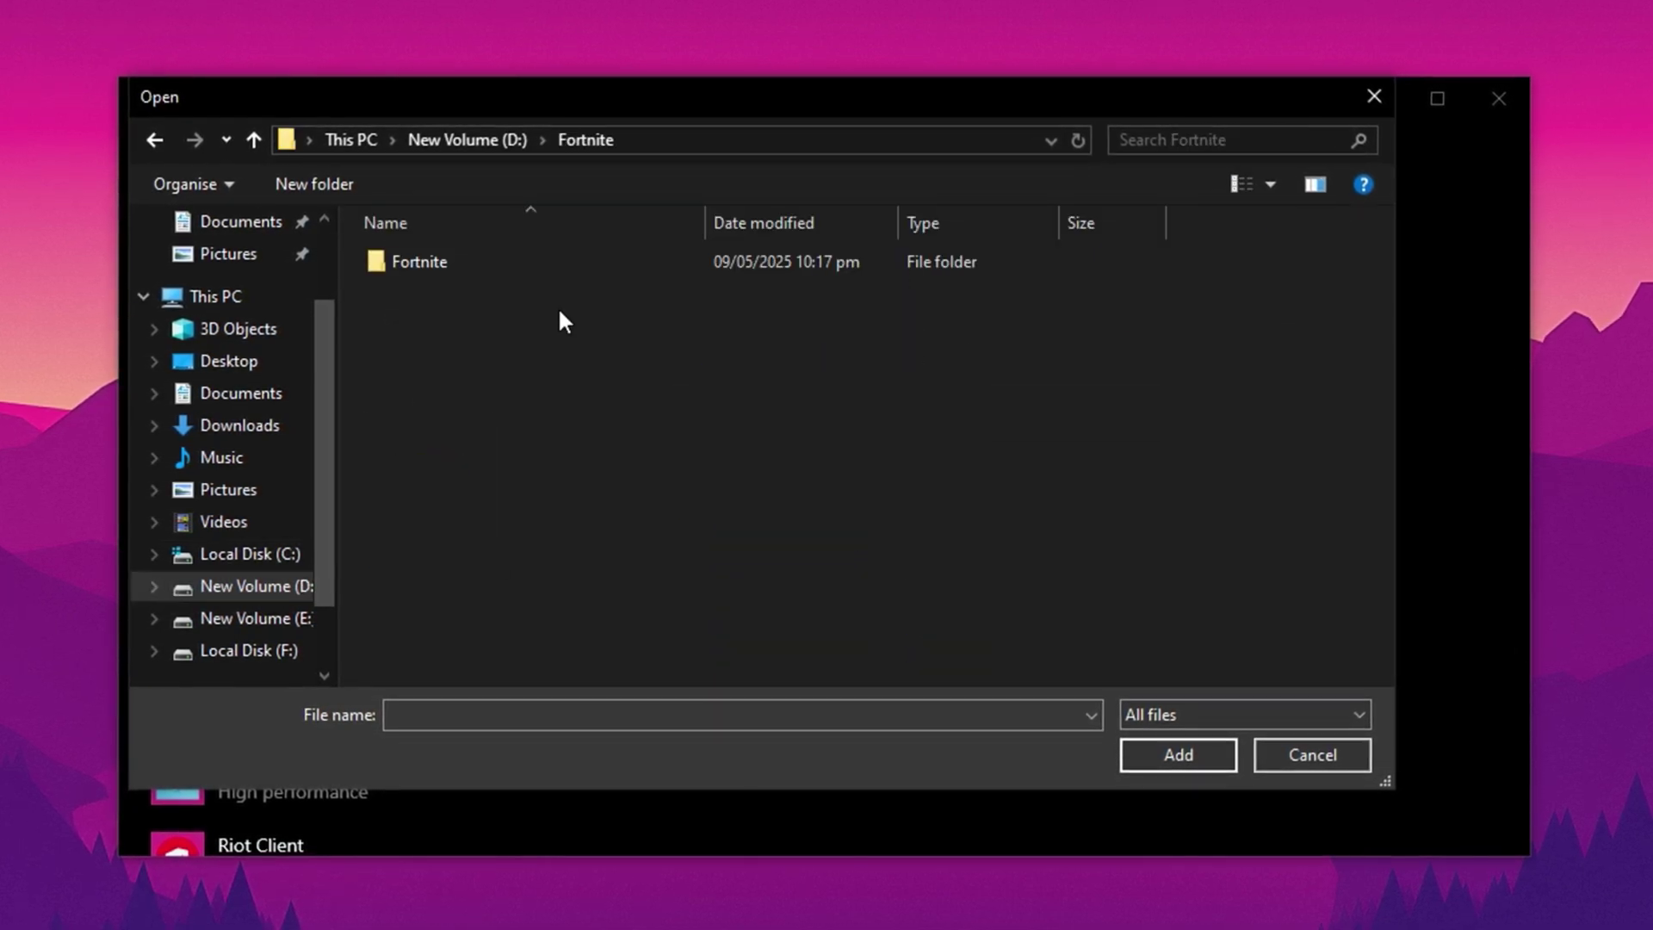
pyautogui.doubleClick(413, 262)
pyautogui.doubleClick(438, 353)
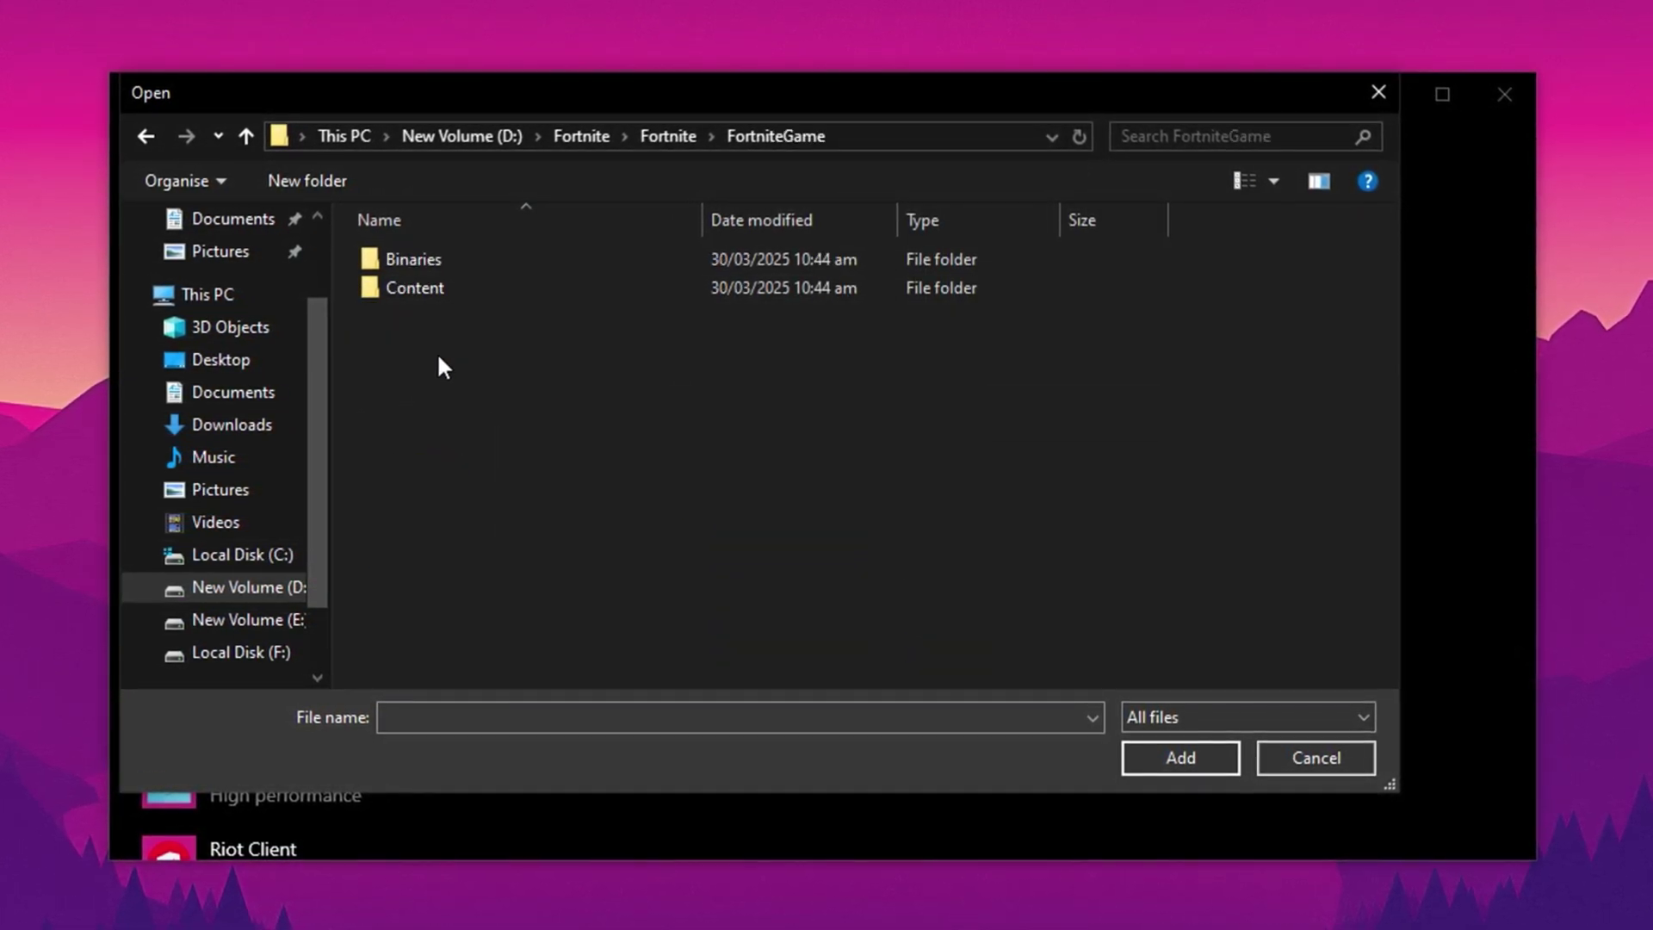
pyautogui.doubleClick(483, 259)
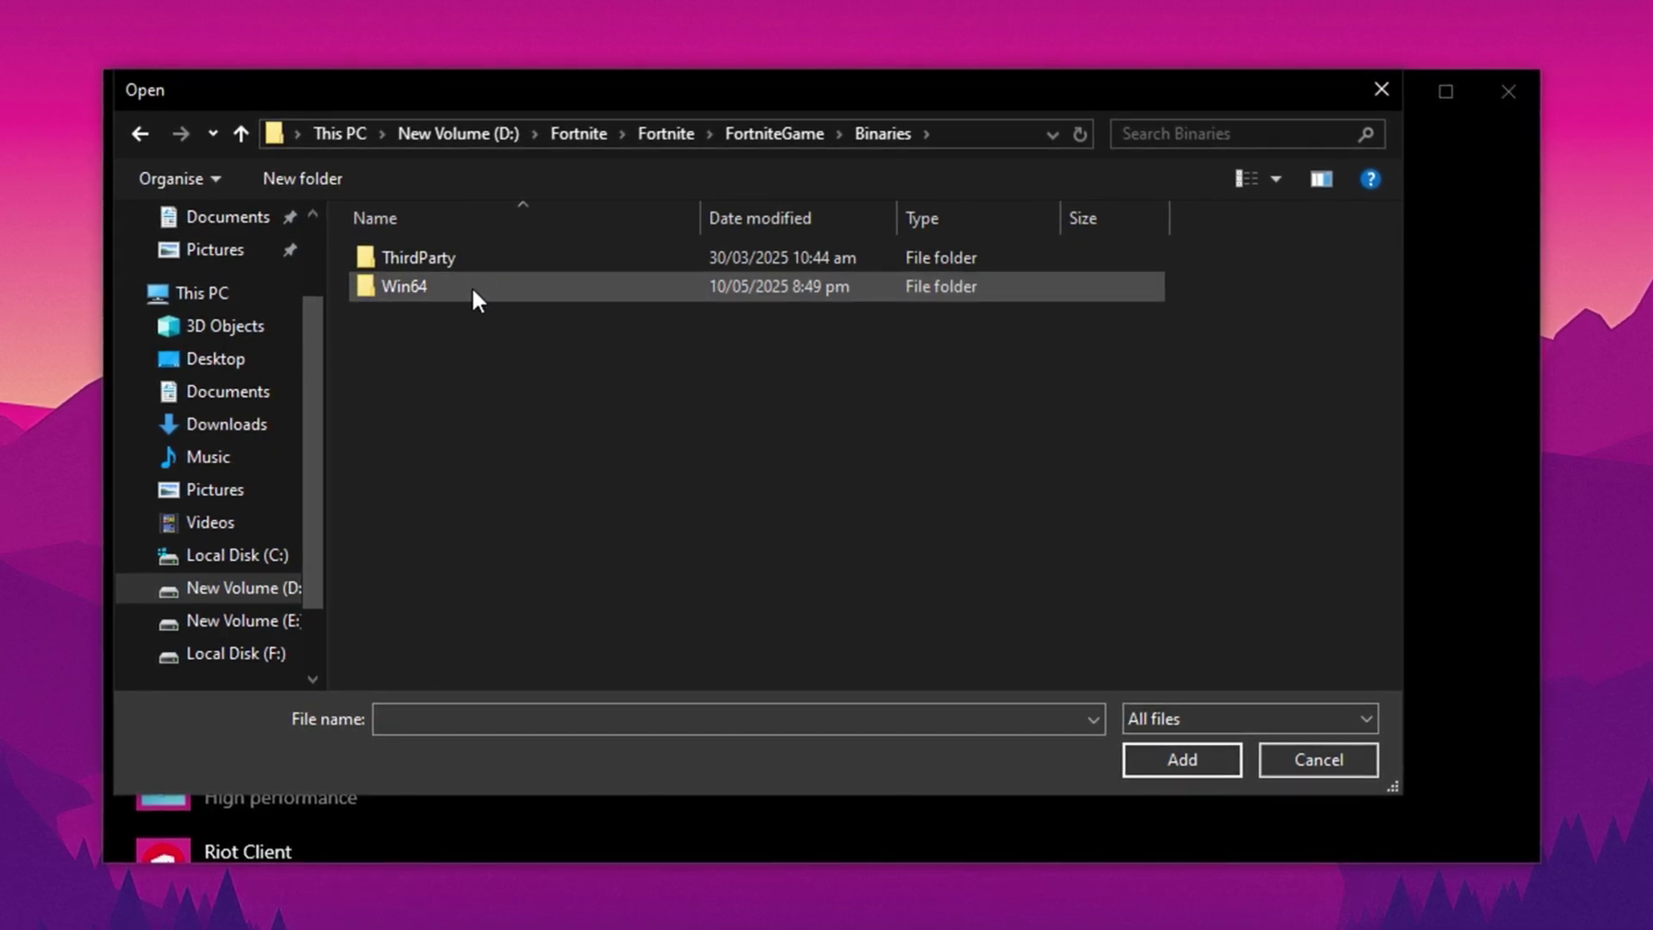
pyautogui.doubleClick(472, 286)
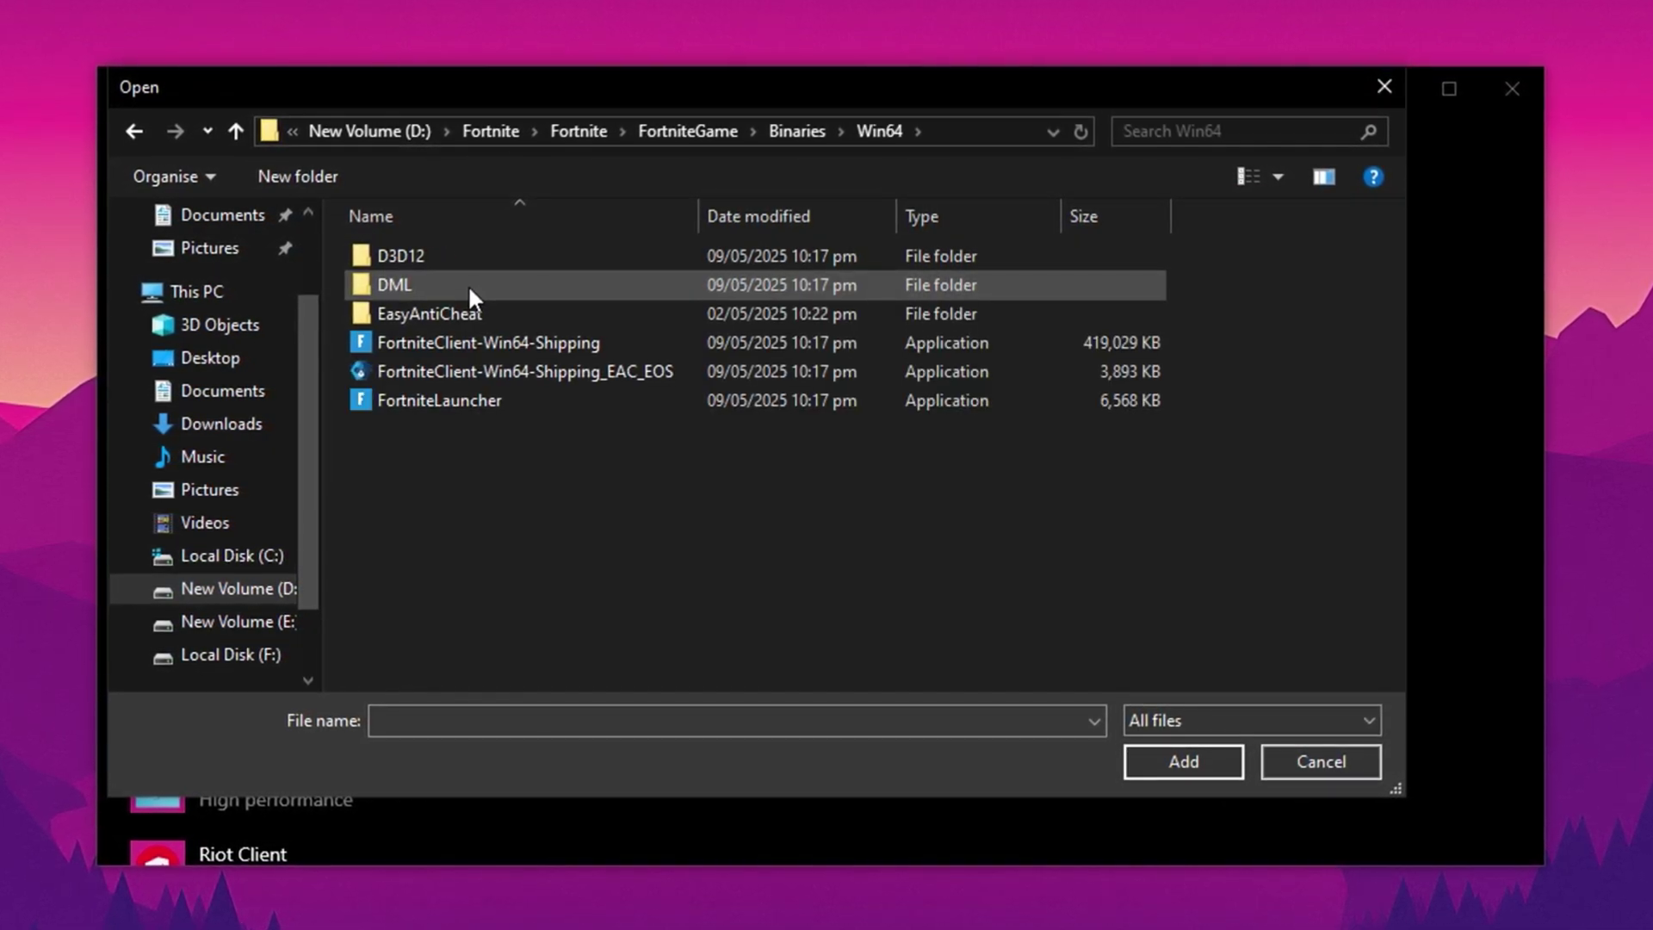
pyautogui.doubleClick(556, 344)
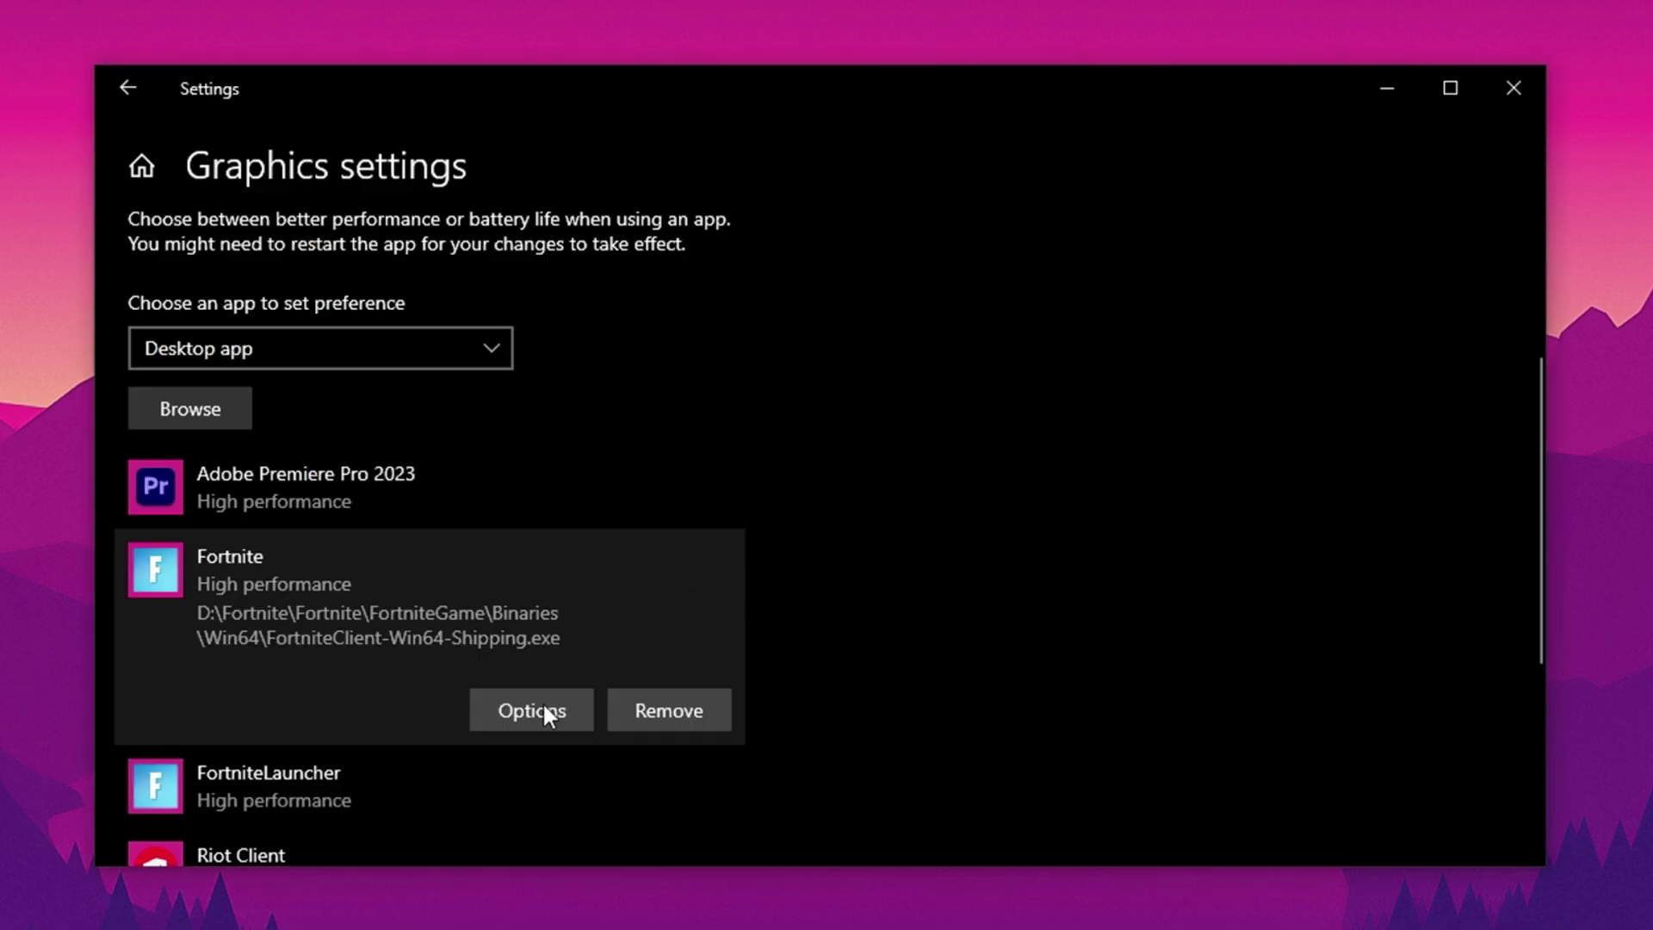
pyautogui.click(518, 711)
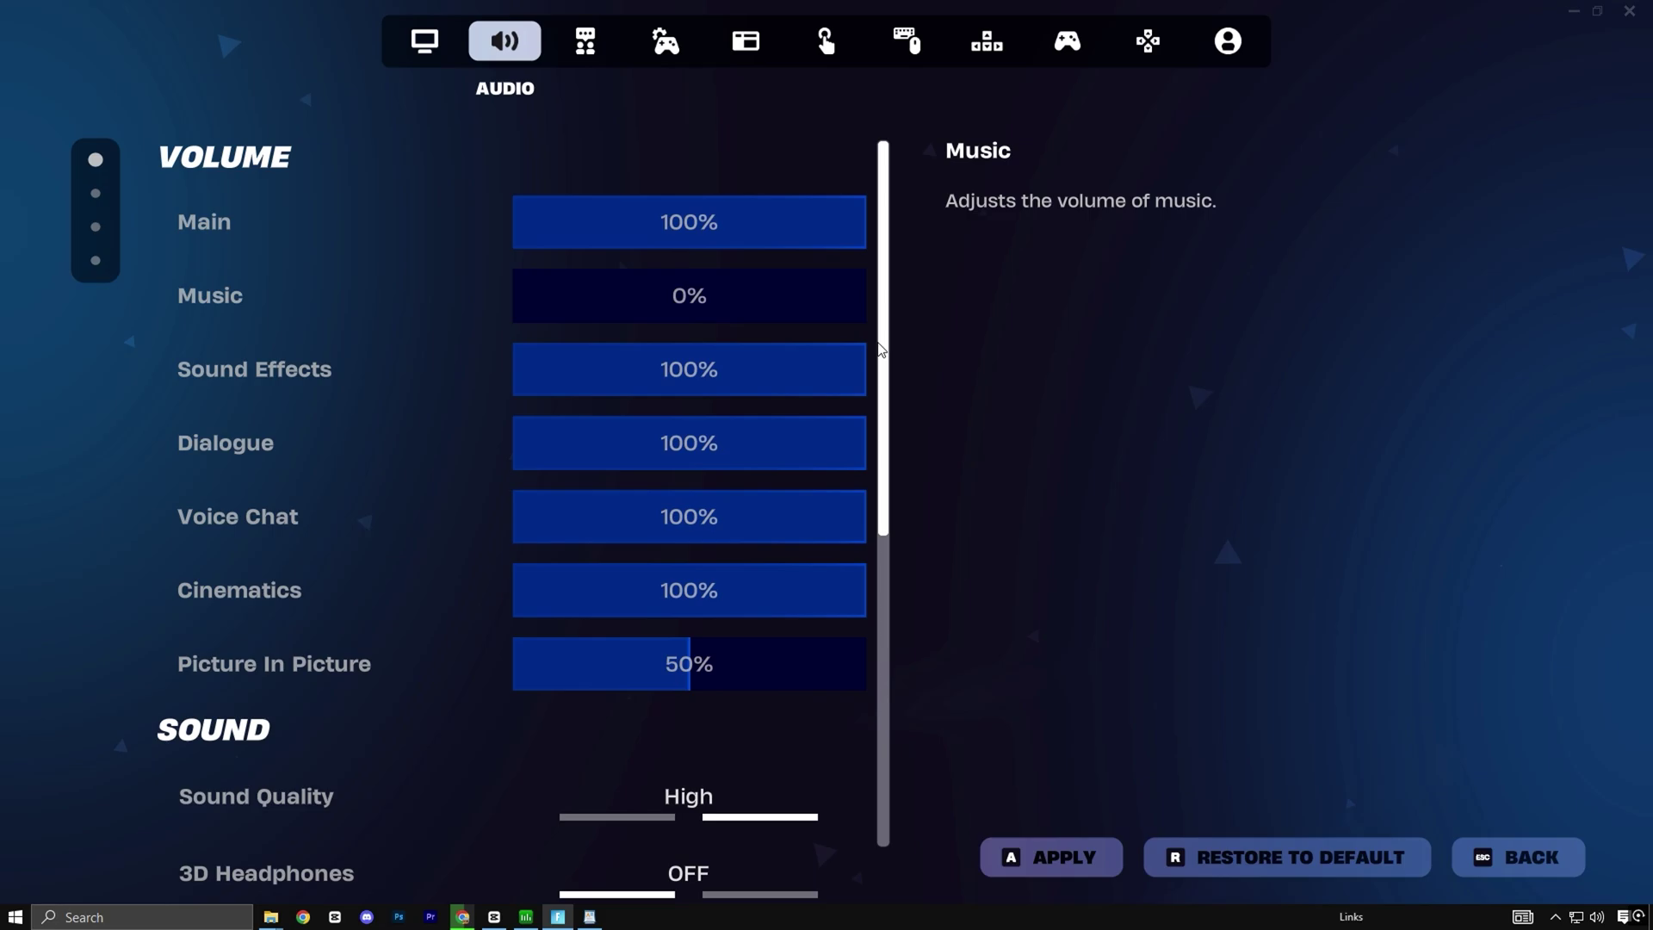
# In Fortnite's audio settings, go to the Sound section and open the Subtitles options
pyautogui.scroll(-5, 880, 349)
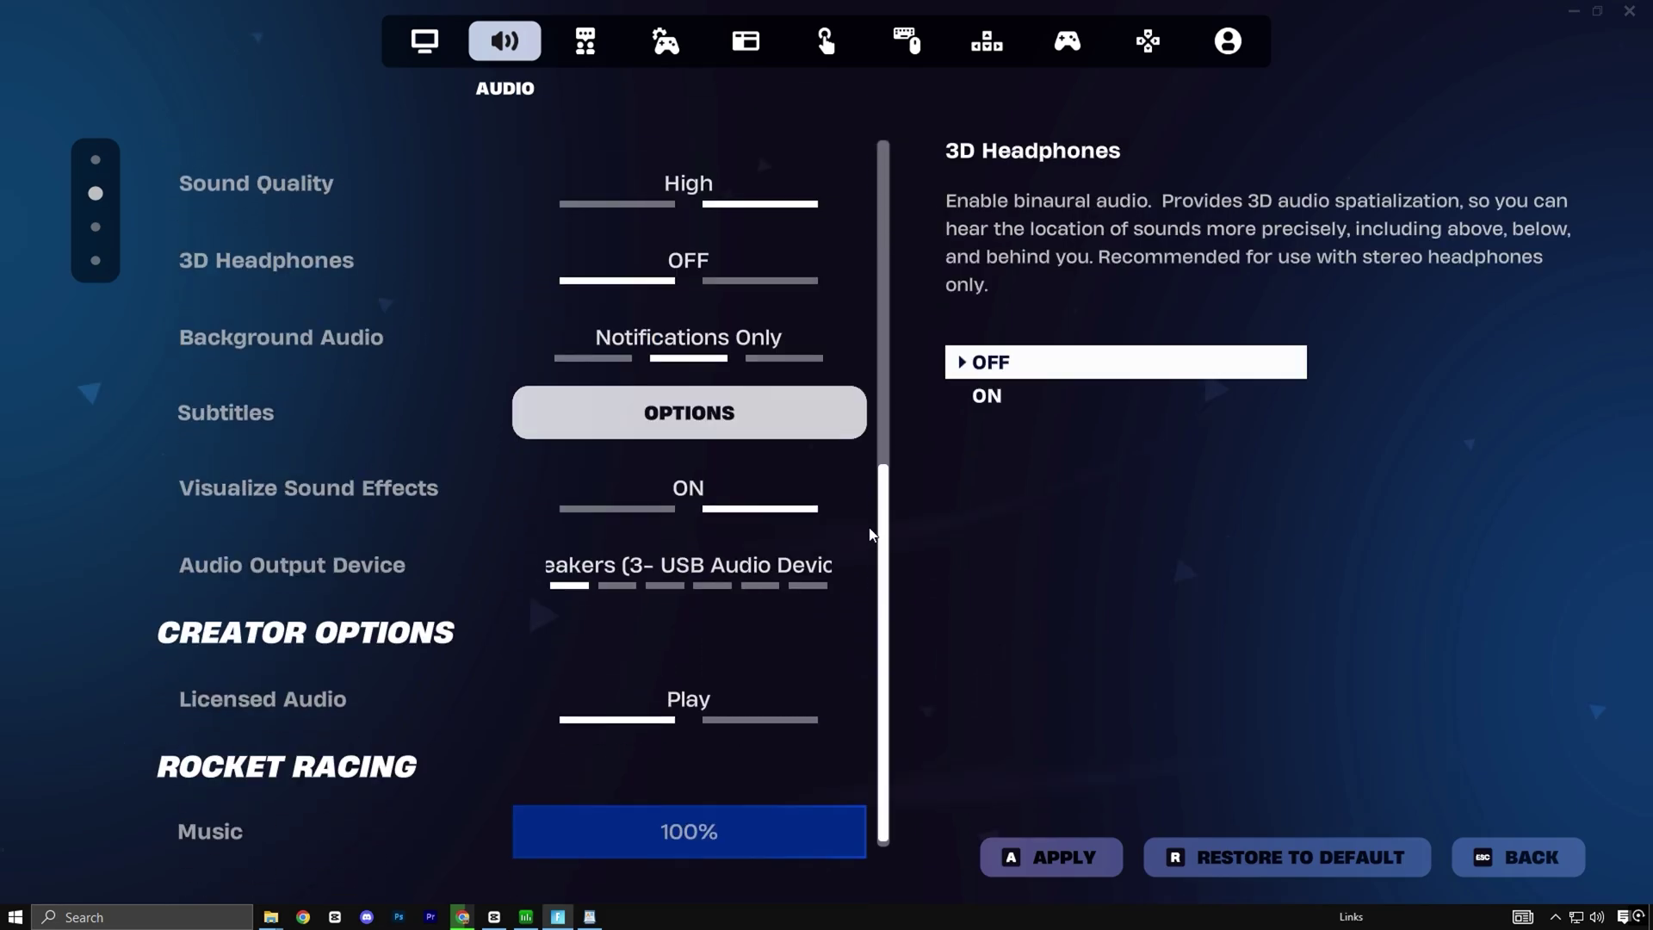
pyautogui.click(600, 414)
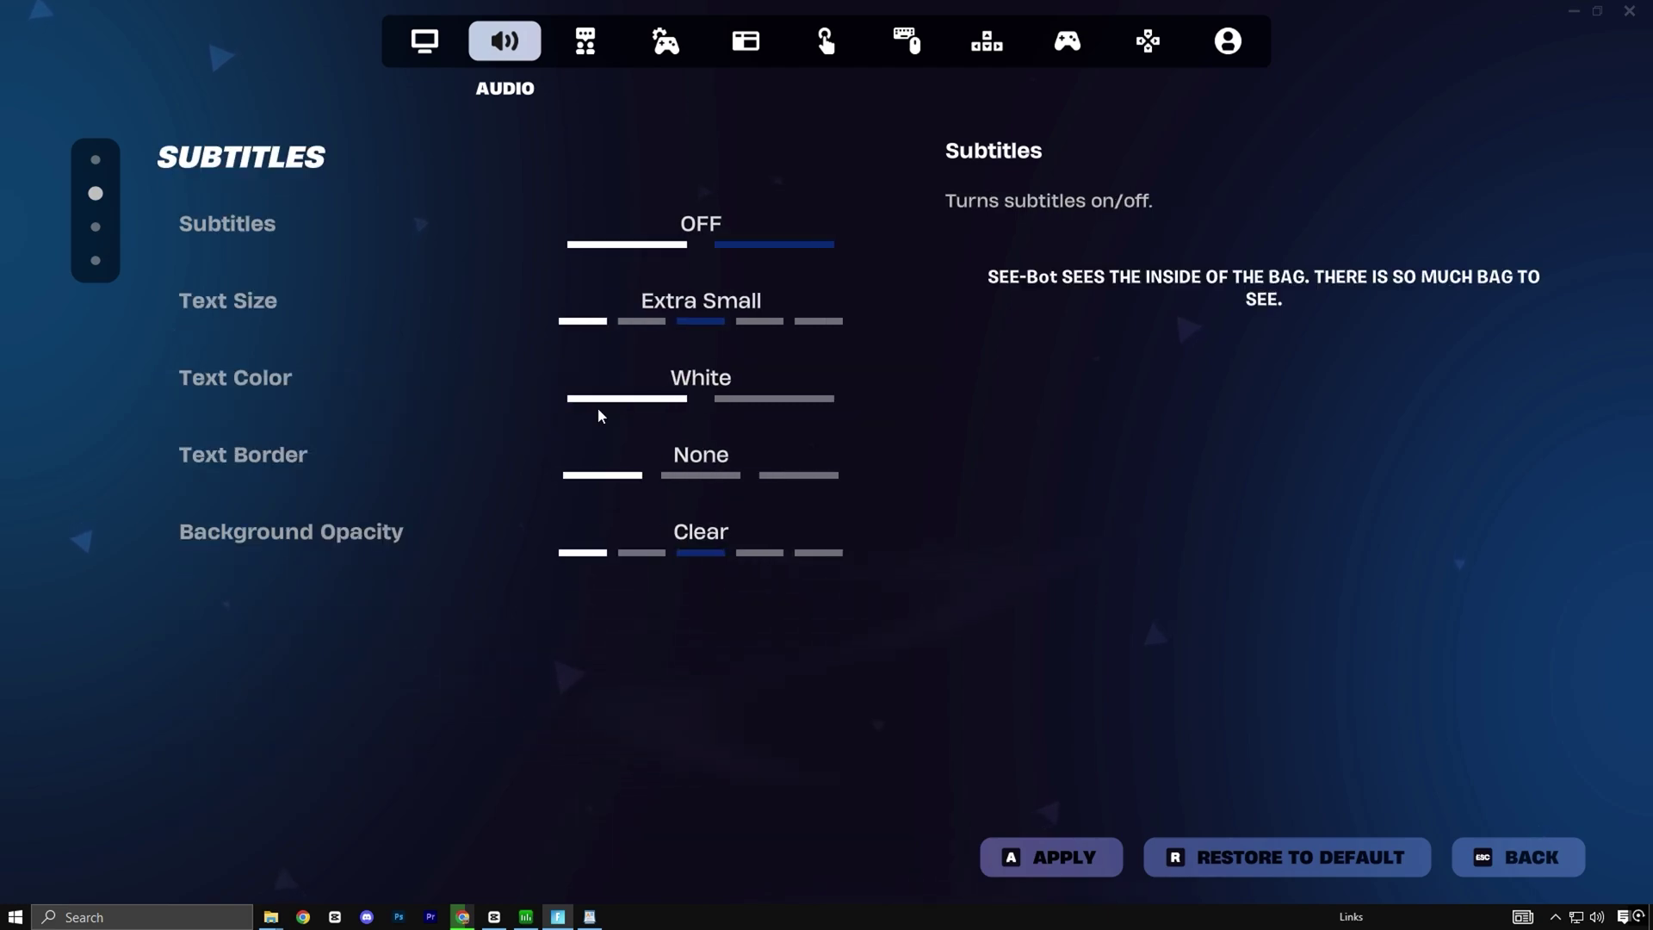